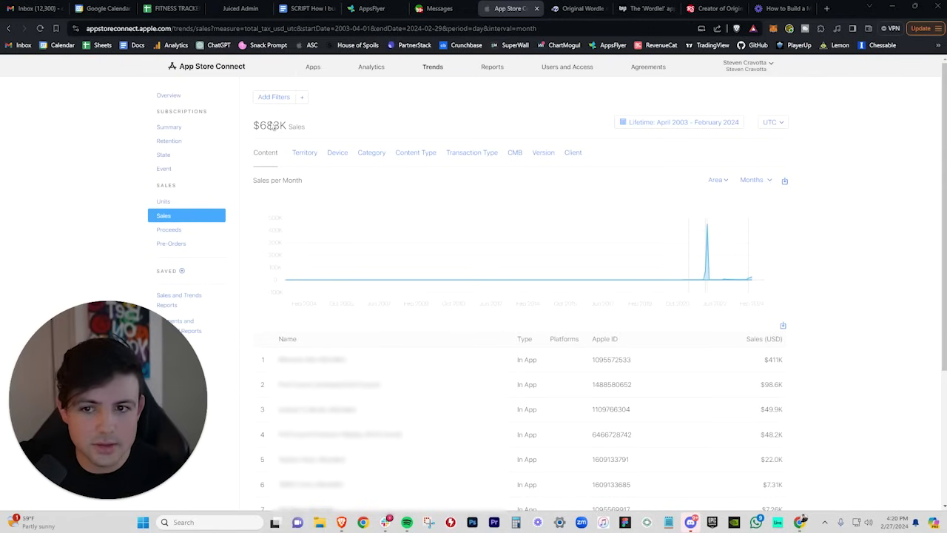
# Switch the sales report from the $683K lifetime total to Last 30 Days, showing $27.9K
pyautogui.moveTo(272, 126)
pyautogui.mouseDown()
pyautogui.moveTo(305, 126)
pyautogui.moveTo(235, 130)
pyautogui.moveTo(305, 127)
pyautogui.moveTo(254, 127)
pyautogui.mouseUp()
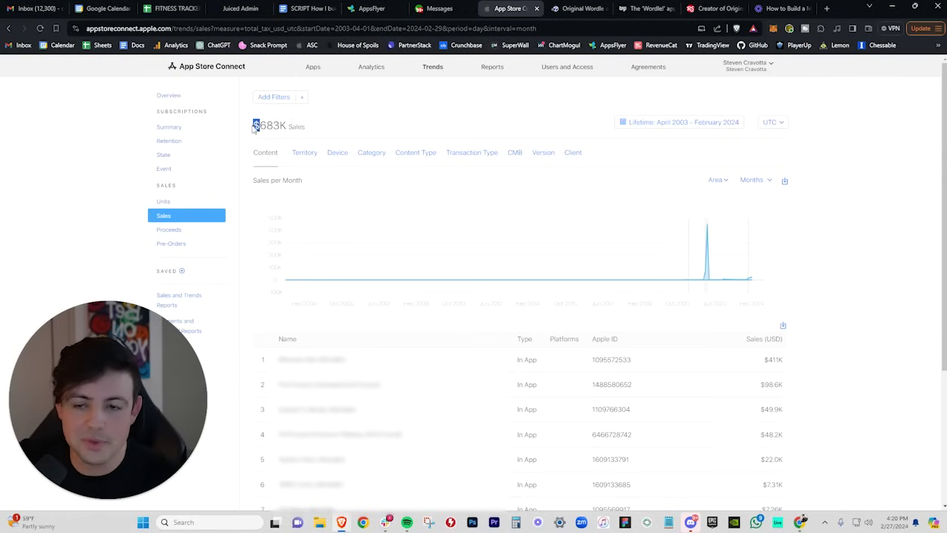
pyautogui.click(627, 123)
pyautogui.click(669, 187)
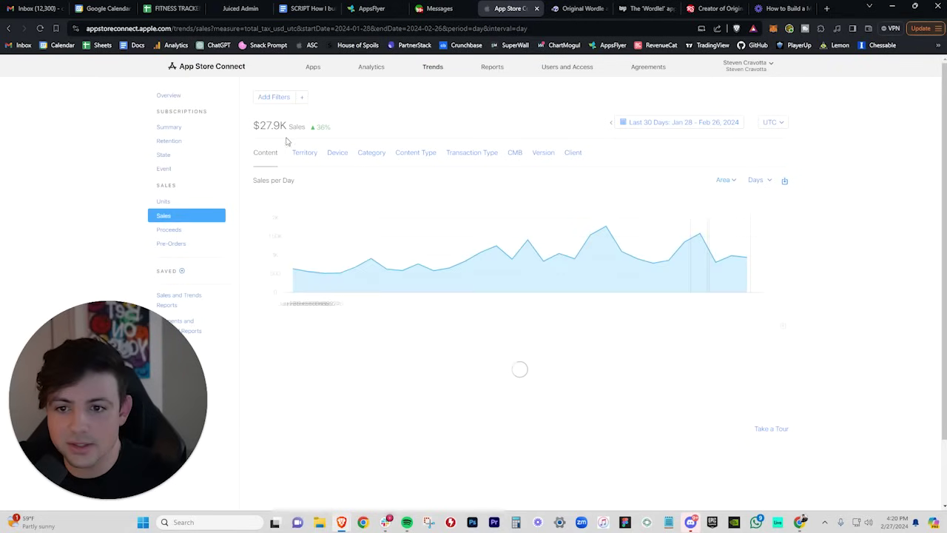
pyautogui.moveTo(253, 126); pyautogui.dragTo(292, 125)
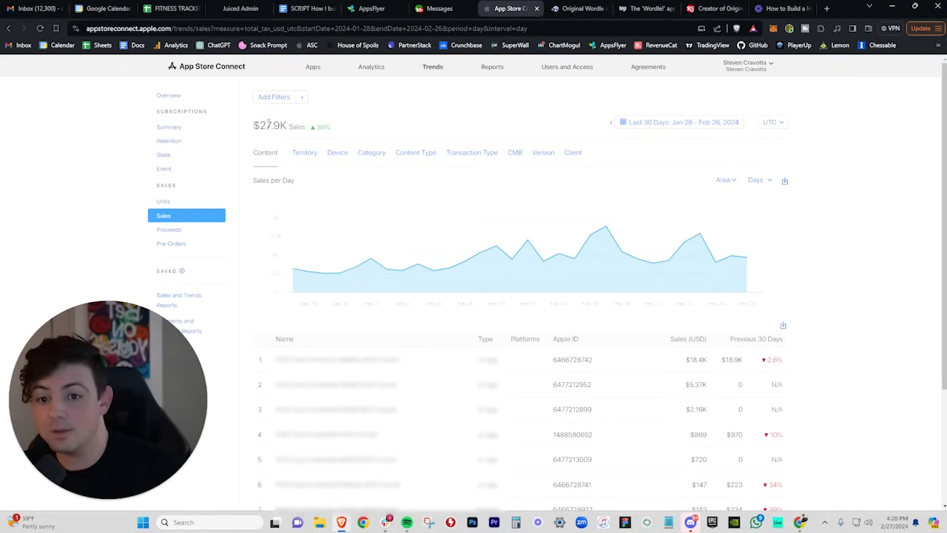
pyautogui.moveTo(252, 125); pyautogui.dragTo(317, 125)
# Read the ABC7, Washington Post and Rolling Stone Wordle creator articles, ending back on ABC7
pyautogui.click(434, 114)
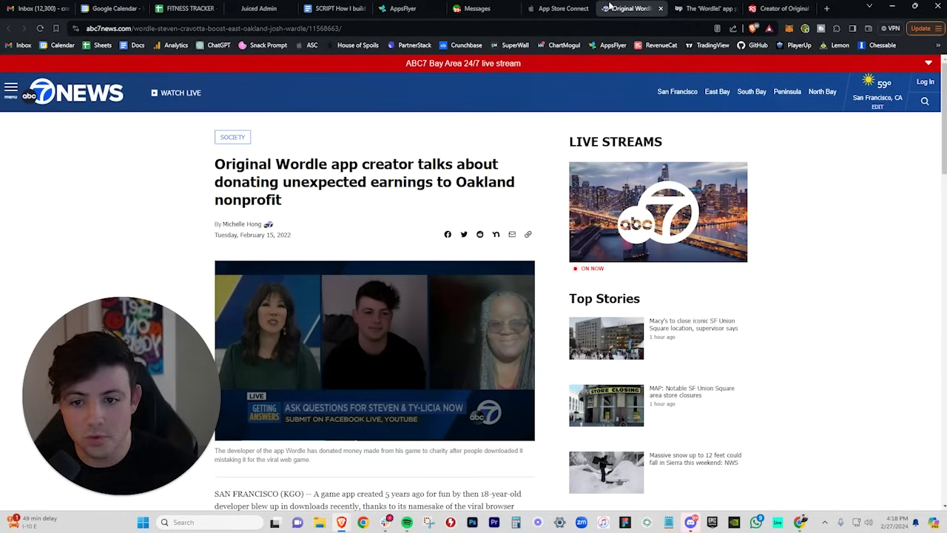
pyautogui.moveTo(217, 171); pyautogui.dragTo(319, 188)
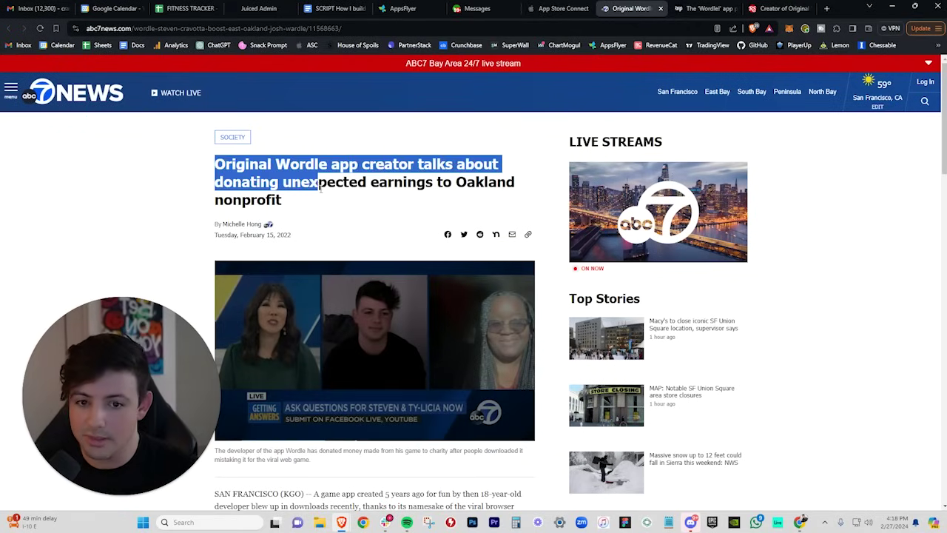
pyautogui.click(703, 8)
pyautogui.scroll(-6, 755, 212)
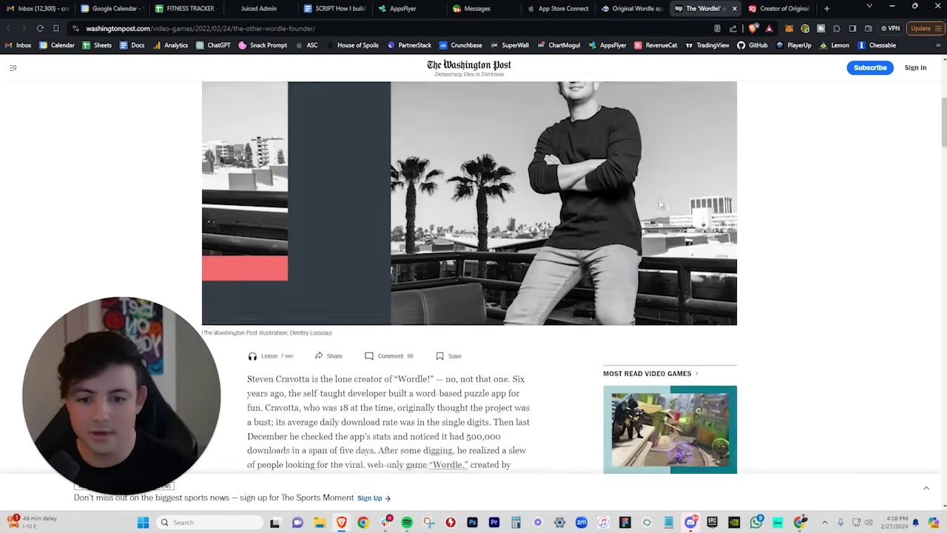
pyautogui.click(776, 8)
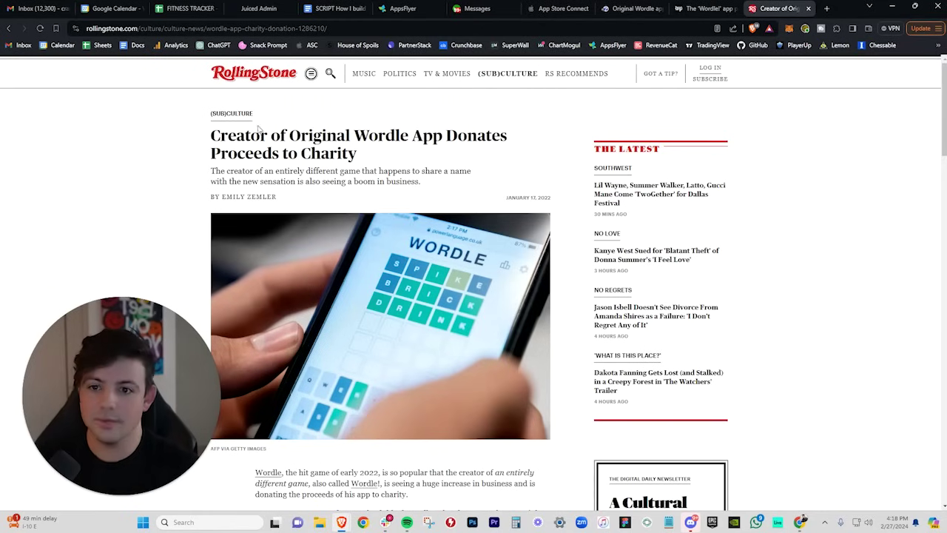
pyautogui.click(641, 6)
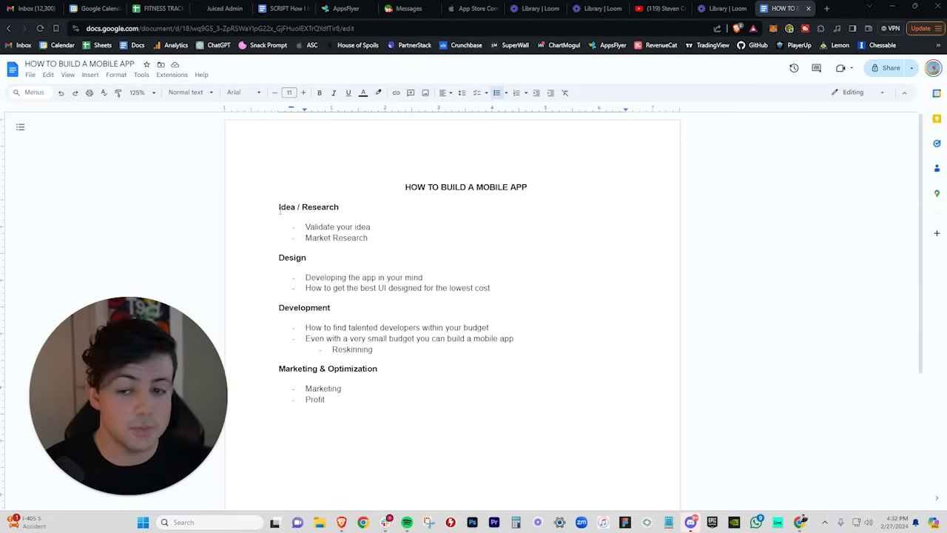
# Go over the Idea / Research, Design, Development and Marketing & Optimization headings
pyautogui.moveTo(280, 210); pyautogui.dragTo(369, 207)
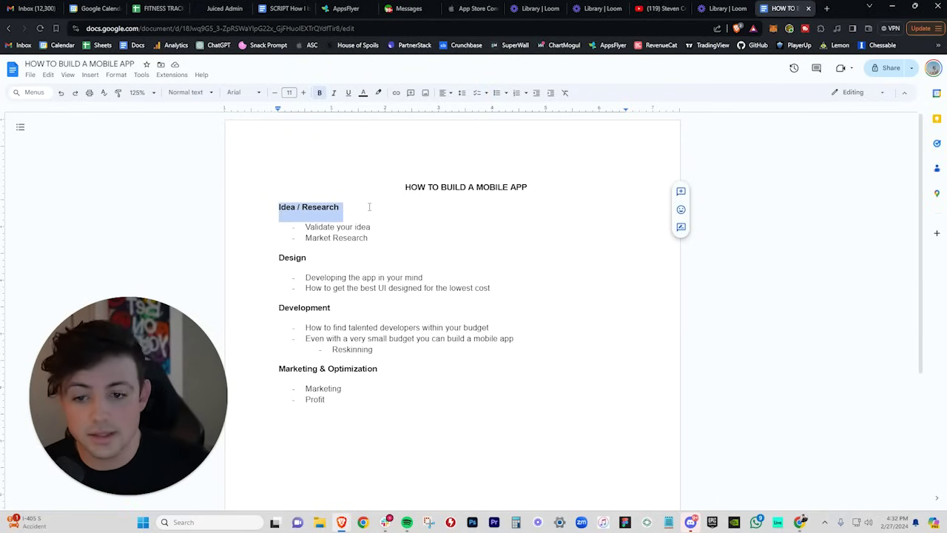
pyautogui.doubleClick(288, 263)
pyautogui.doubleClick(293, 310)
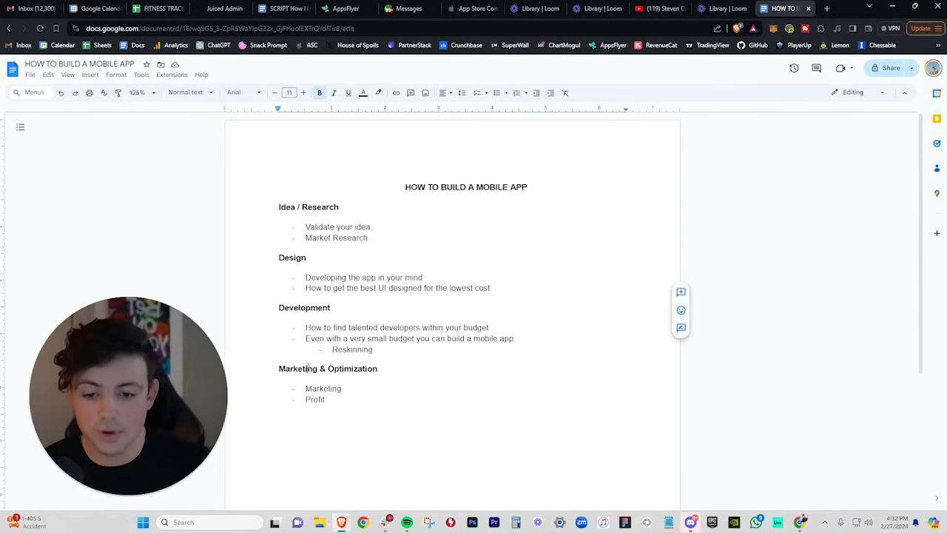
pyautogui.moveTo(280, 368); pyautogui.dragTo(382, 370)
pyautogui.click(366, 368)
pyautogui.click(382, 371)
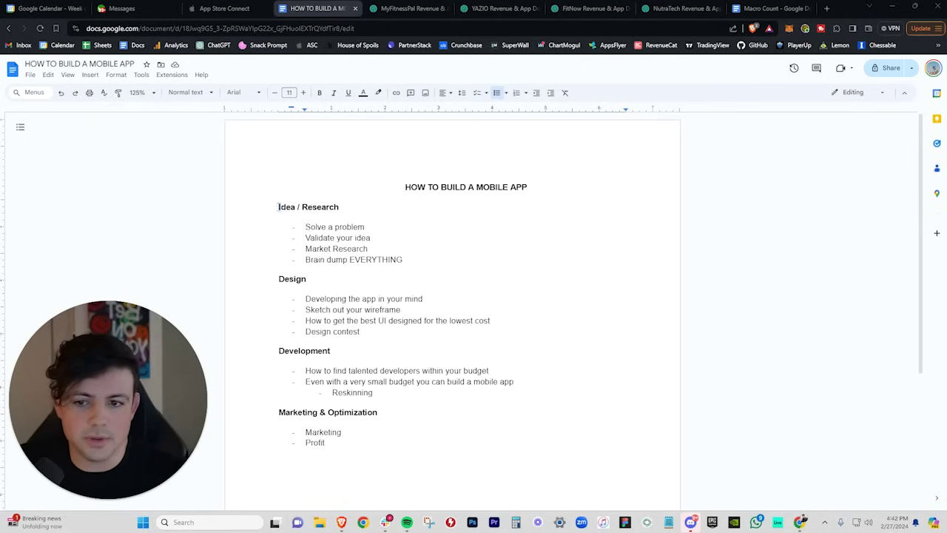
# Review the Solve a problem, Validate your idea and Market Research points, then move to MyFitnessPal's revenue page
pyautogui.moveTo(278, 206); pyautogui.dragTo(339, 207)
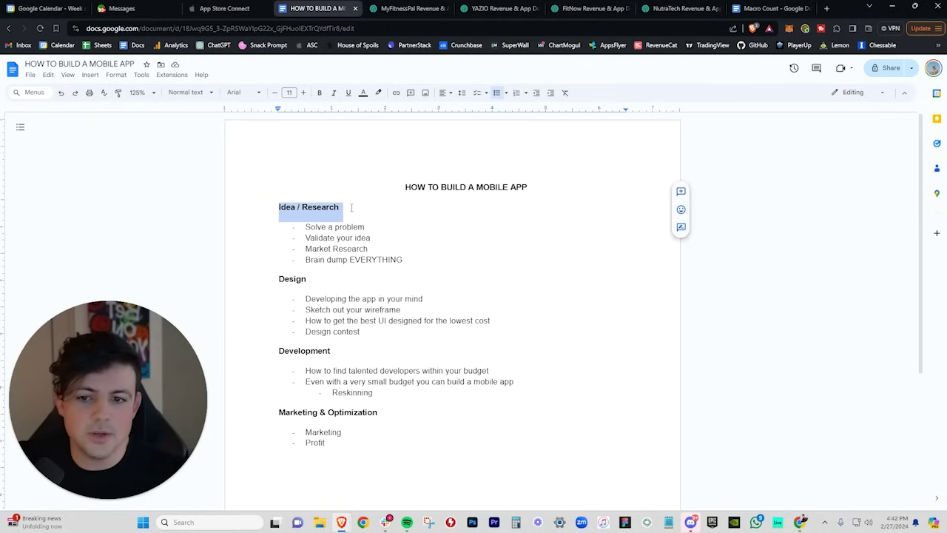
pyautogui.click(336, 207)
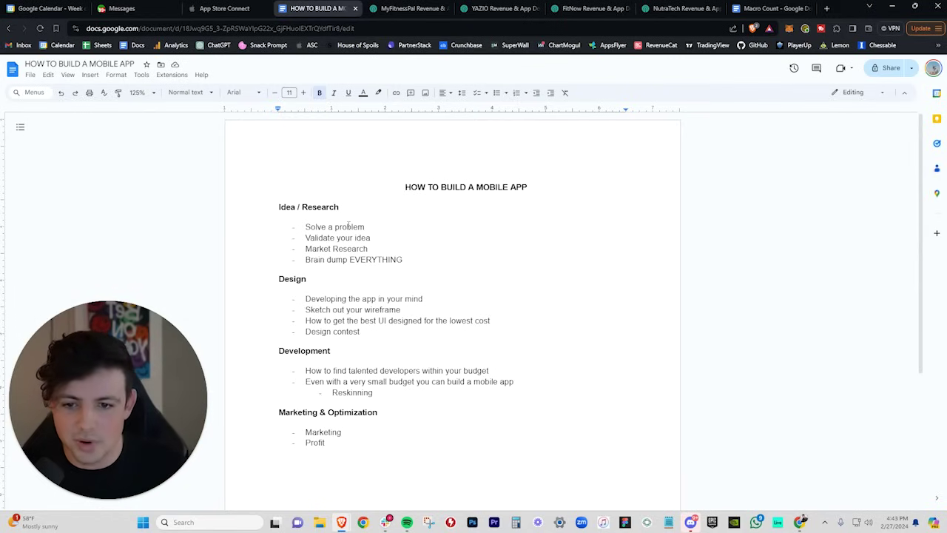
pyautogui.moveTo(305, 226); pyautogui.dragTo(364, 226)
pyautogui.tripleClick(310, 238)
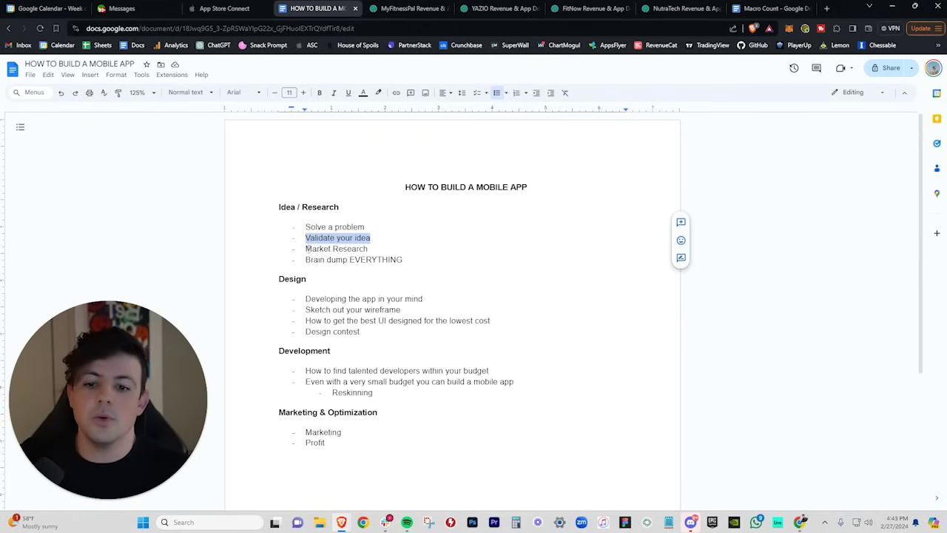
pyautogui.tripleClick(365, 249)
pyautogui.click(368, 249)
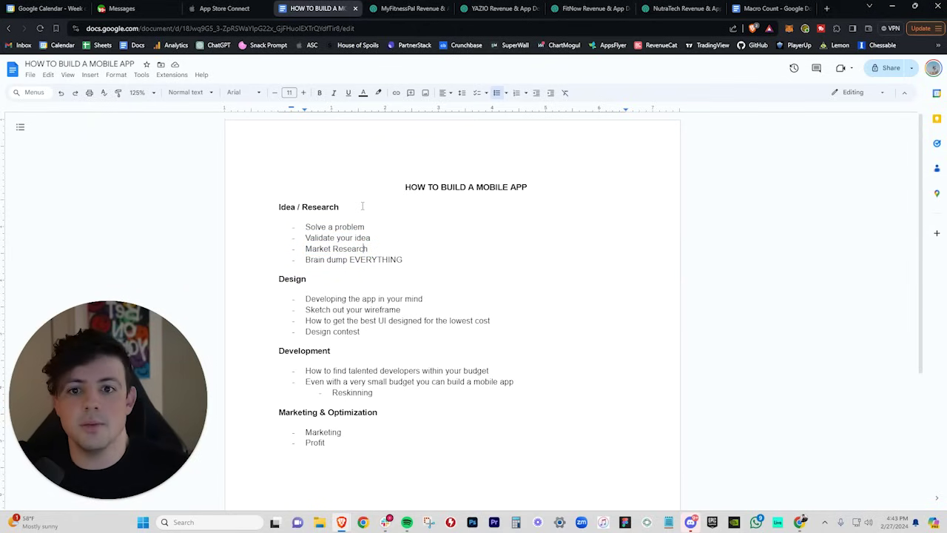
pyautogui.click(385, 14)
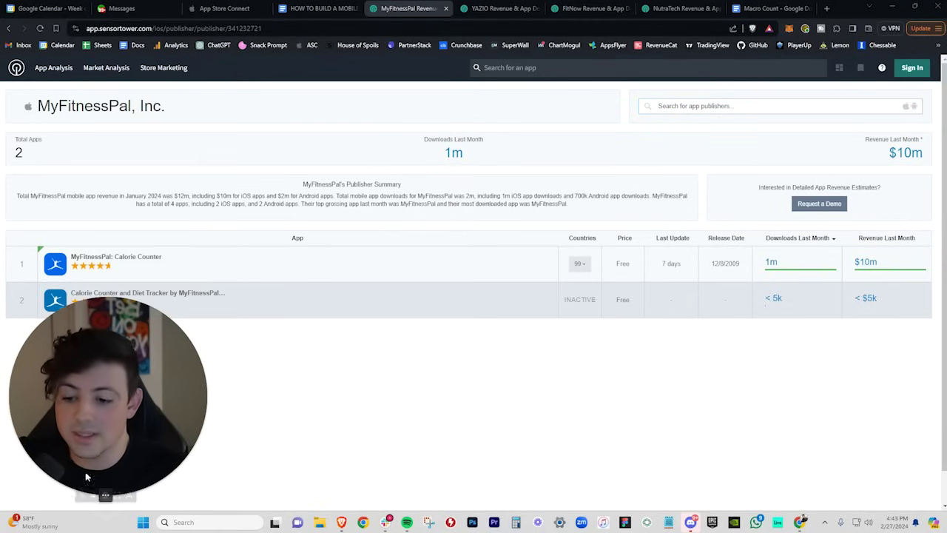
# Check MyFitnessPal's $10m monthly revenue on Sensor Tower, then return to the mobile-app guide
pyautogui.click(93, 496)
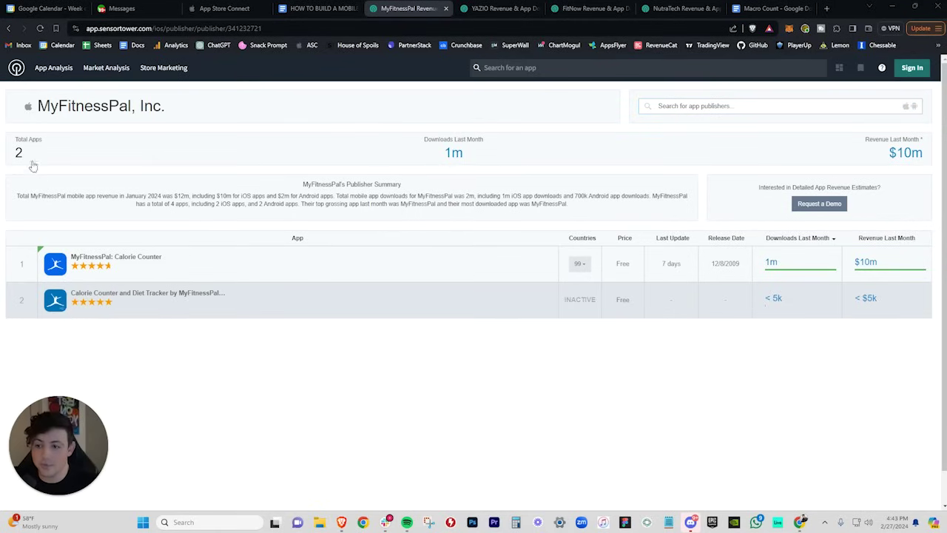
pyautogui.click(70, 497)
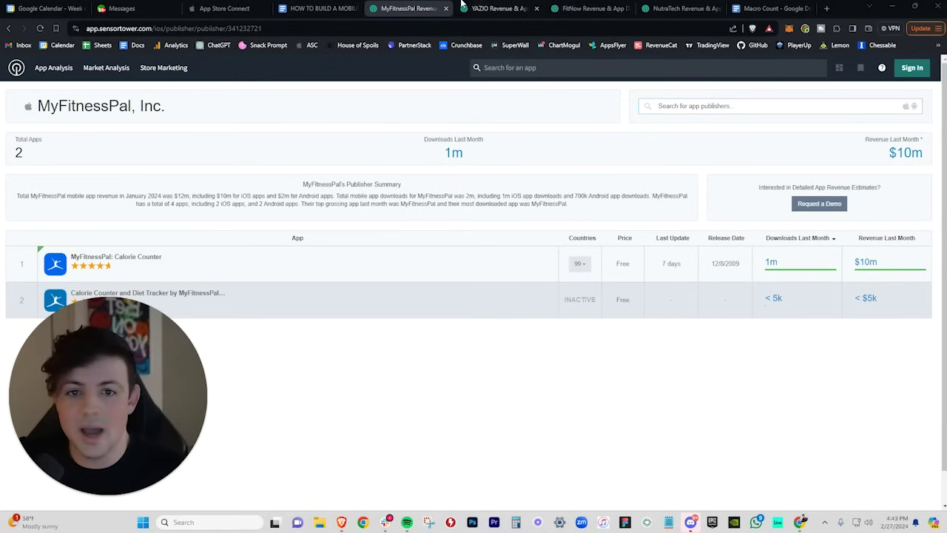
pyautogui.click(318, 8)
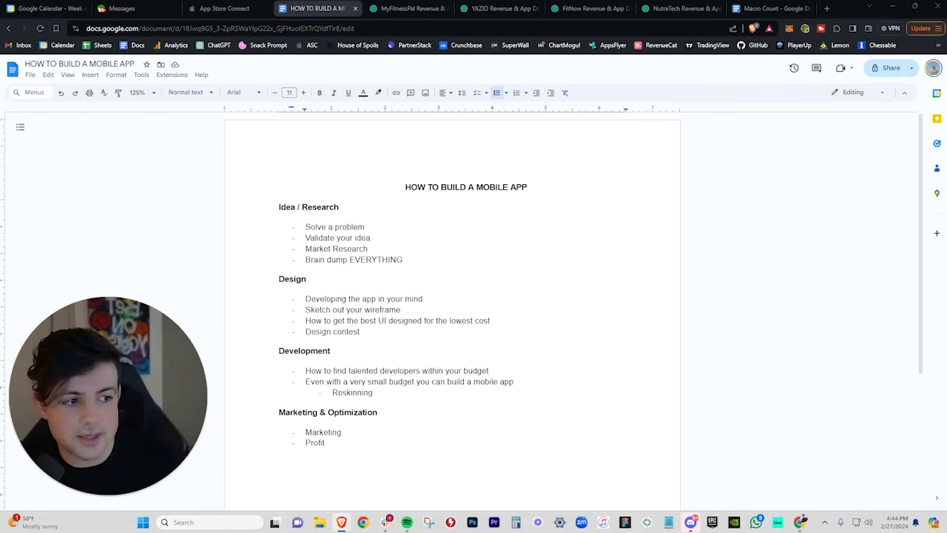
pyautogui.hotkey('alt', 'Tab')
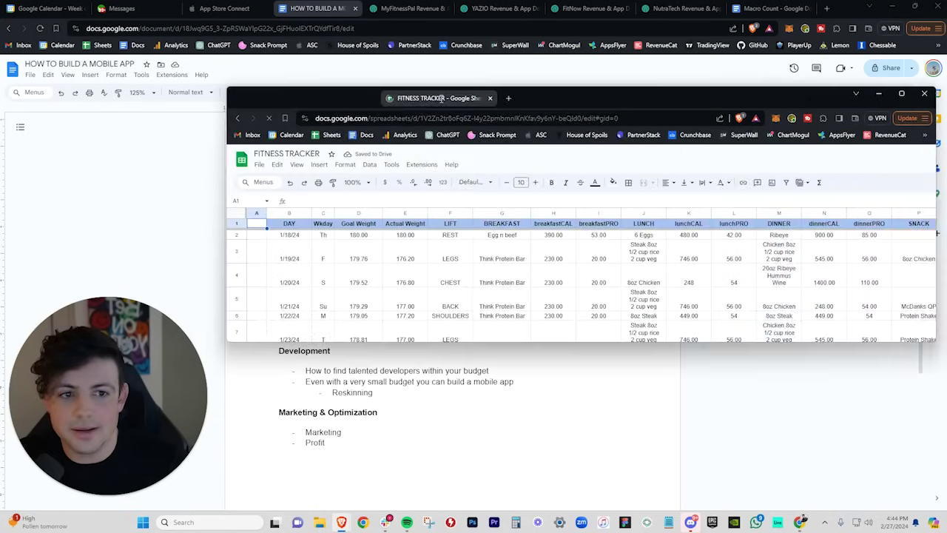
pyautogui.doubleClick(456, 94)
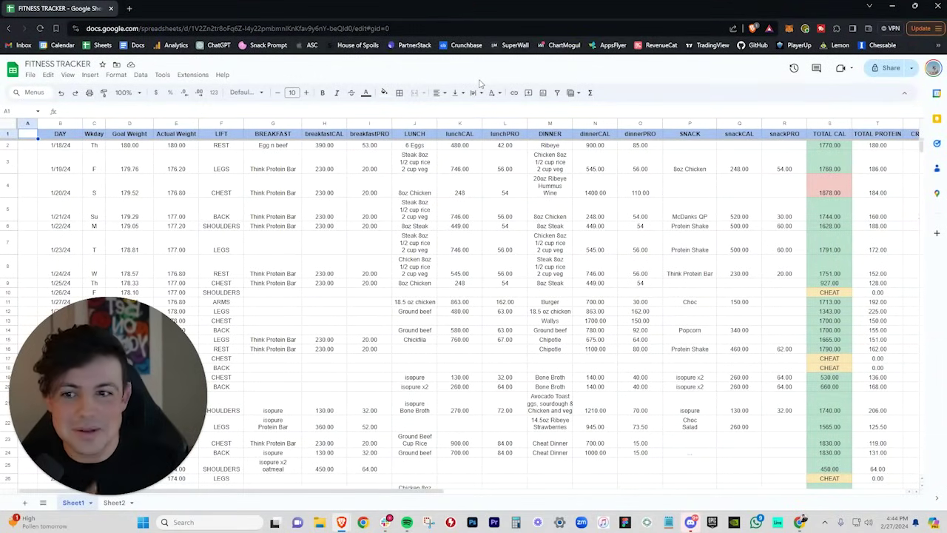
pyautogui.hscroll(10, 393, 480)
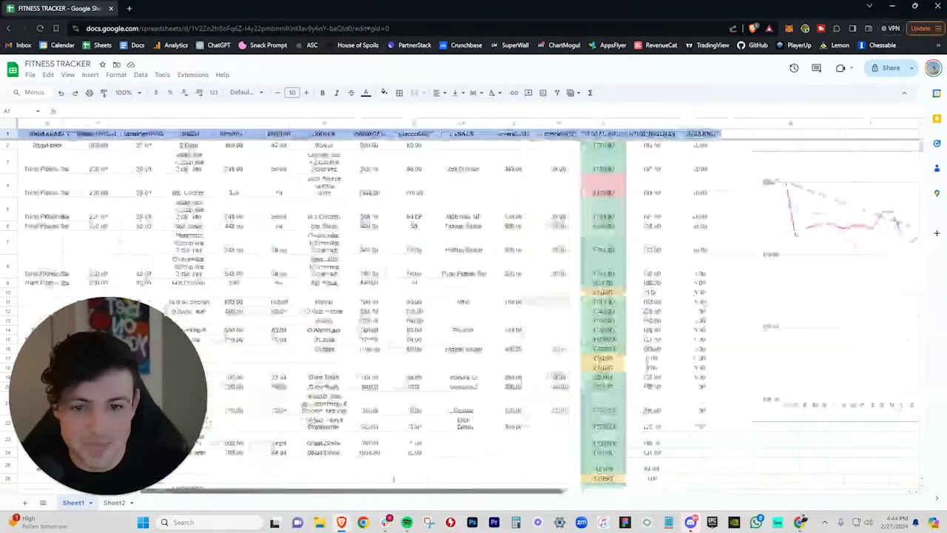
pyautogui.hscroll(-10, 393, 480)
pyautogui.scroll(-5, 394, 296)
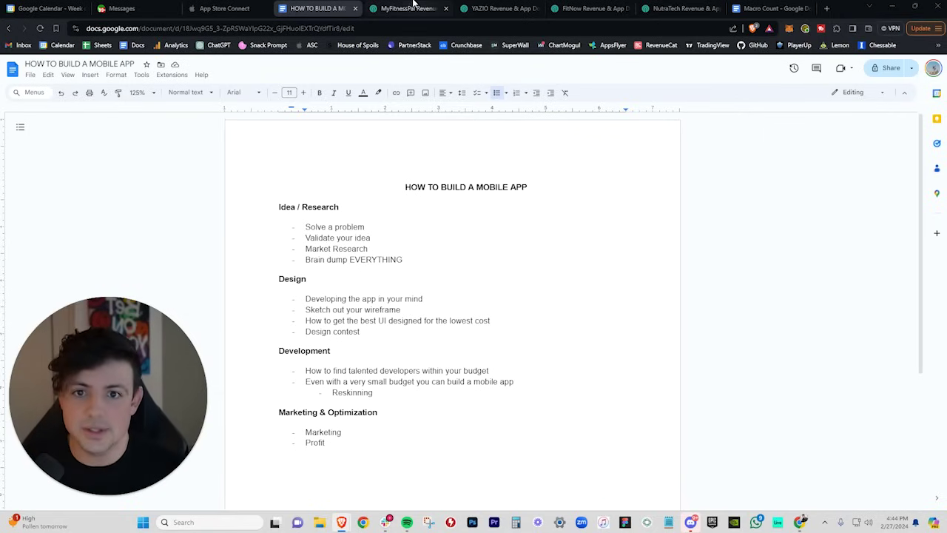
# Compare last month's revenue on the MyFitnessPal, YAZIO, FitNow and NutraTech Ltd publisher pages
pyautogui.click(410, 9)
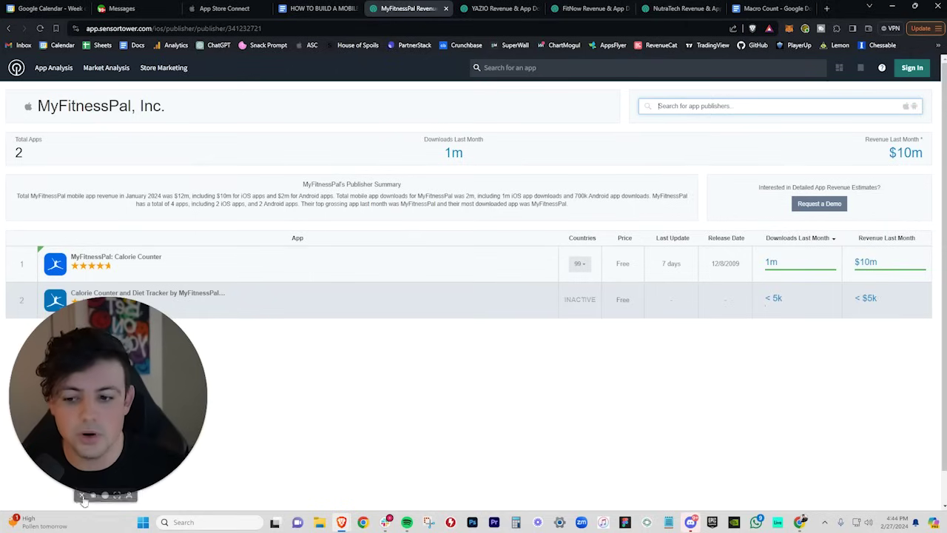
pyautogui.click(83, 500)
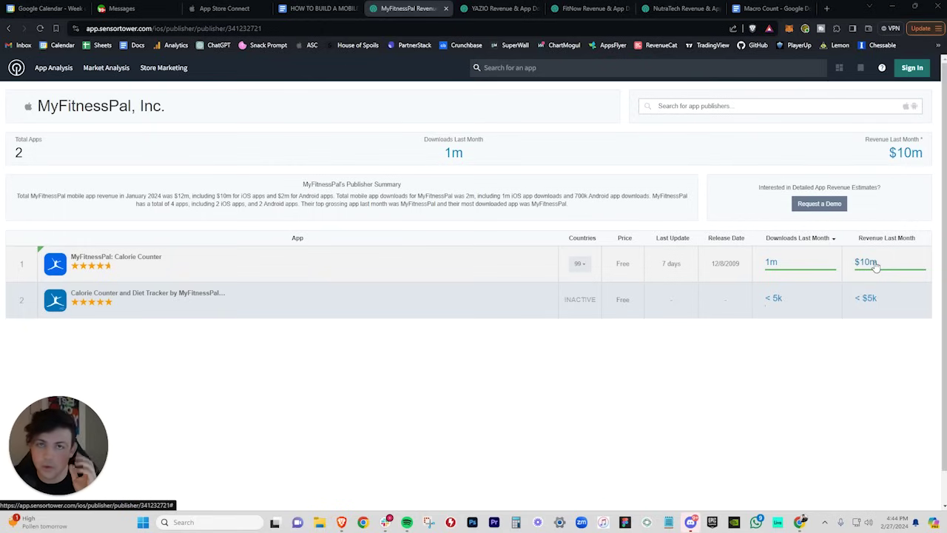
pyautogui.hotkey('ctrl', 'Tab')
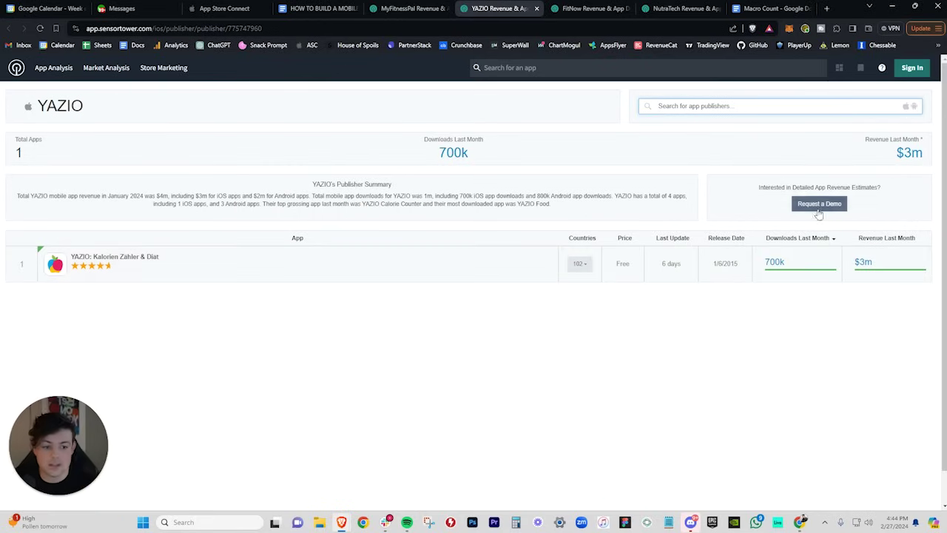
pyautogui.click(576, 12)
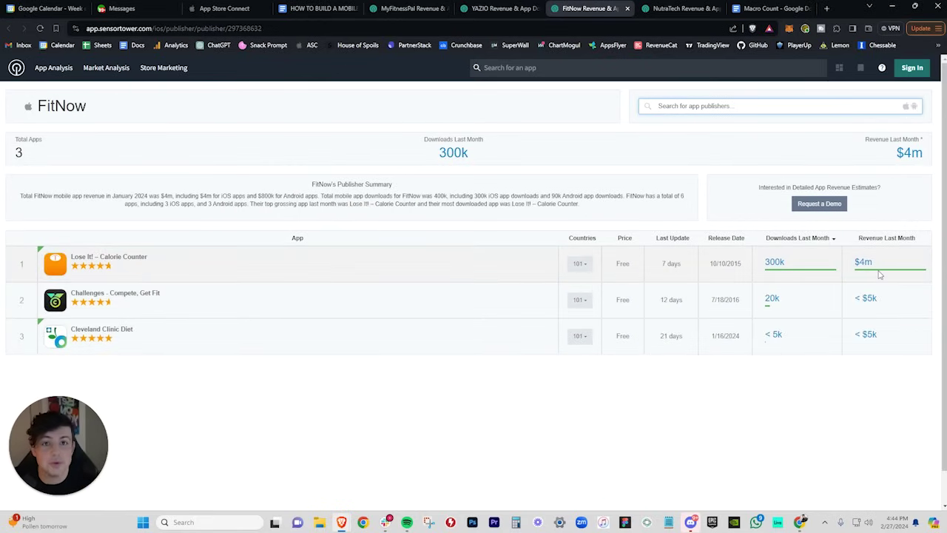
pyautogui.hotkey('ctrl', 'Tab')
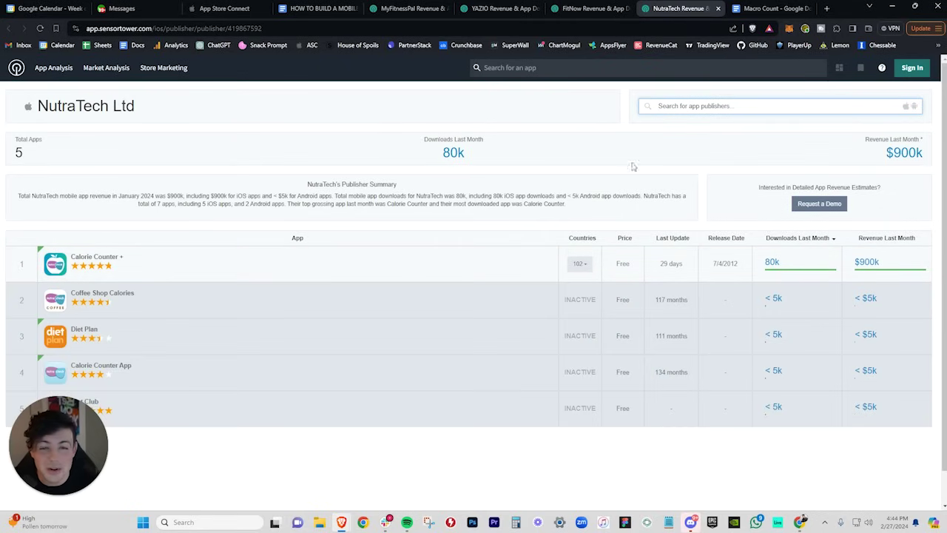
pyautogui.click(428, 6)
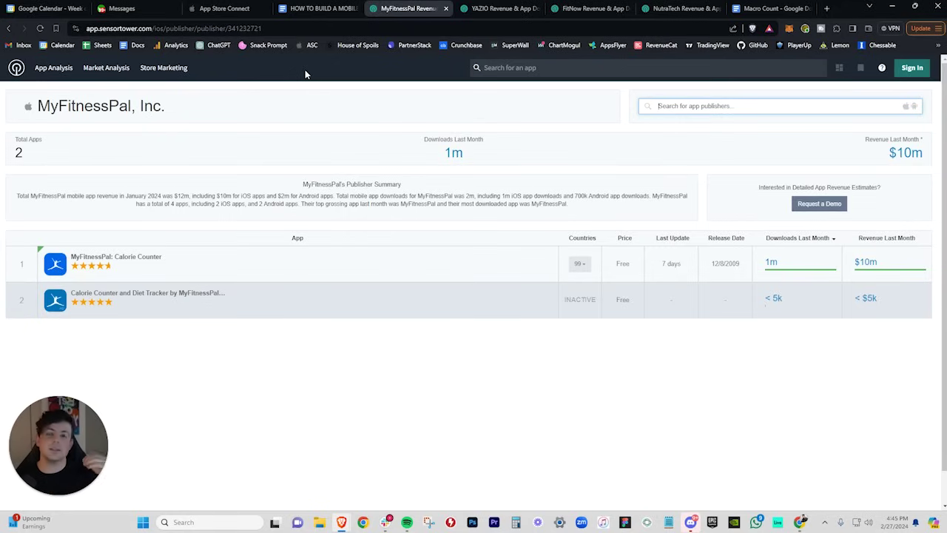
# Revisit the Solve a problem and Brain dump EVERYTHING points, then move to the Macro Count document
pyautogui.click(318, 8)
pyautogui.tripleClick(348, 227)
pyautogui.click(366, 227)
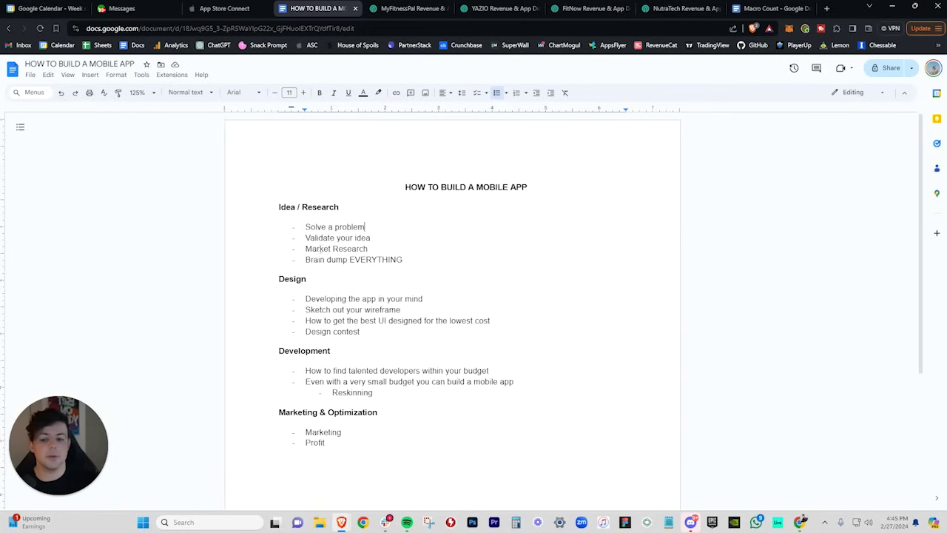
pyautogui.moveTo(305, 259); pyautogui.dragTo(405, 262)
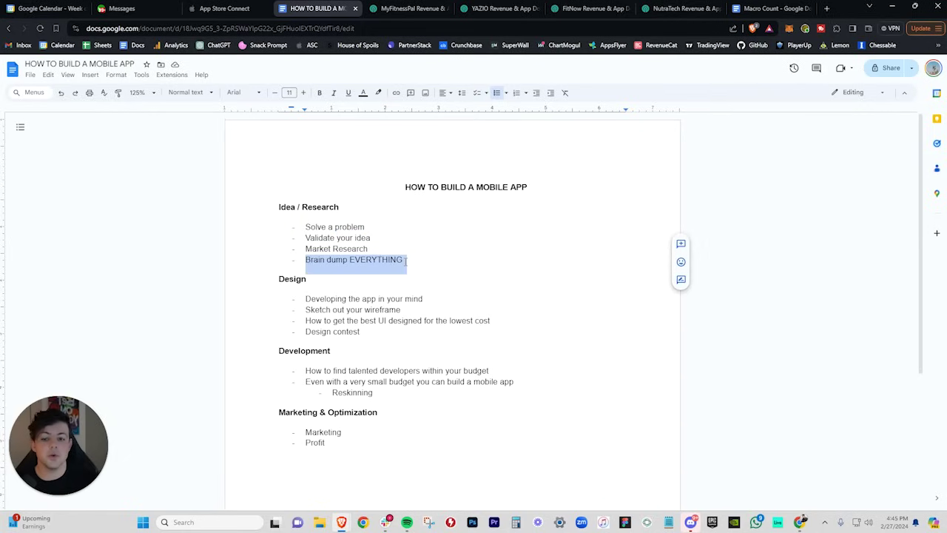
pyautogui.tripleClick(416, 257)
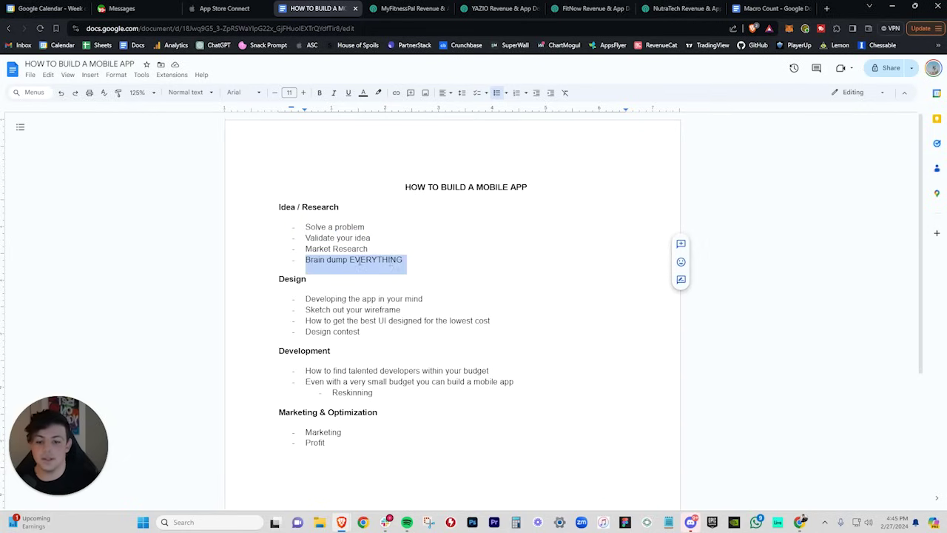
pyautogui.click(360, 260)
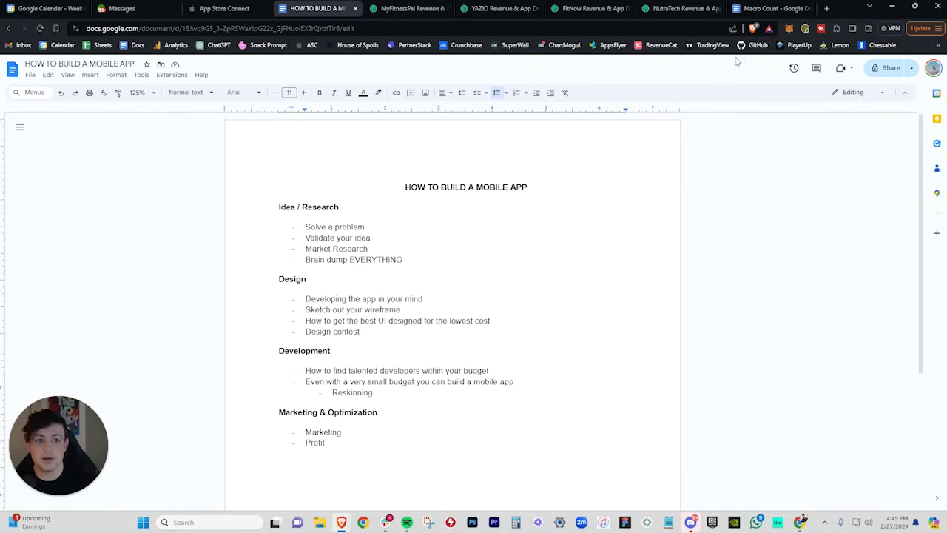
pyautogui.click(769, 8)
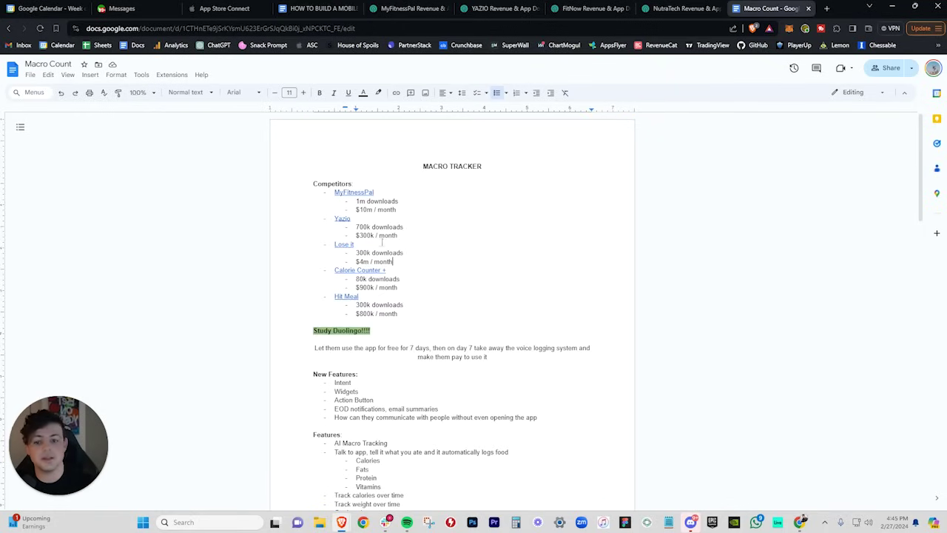
# Zoom the Macro Count document to 125% and look over the MACRO TRACKER competitor list
pyautogui.tripleClick(426, 167)
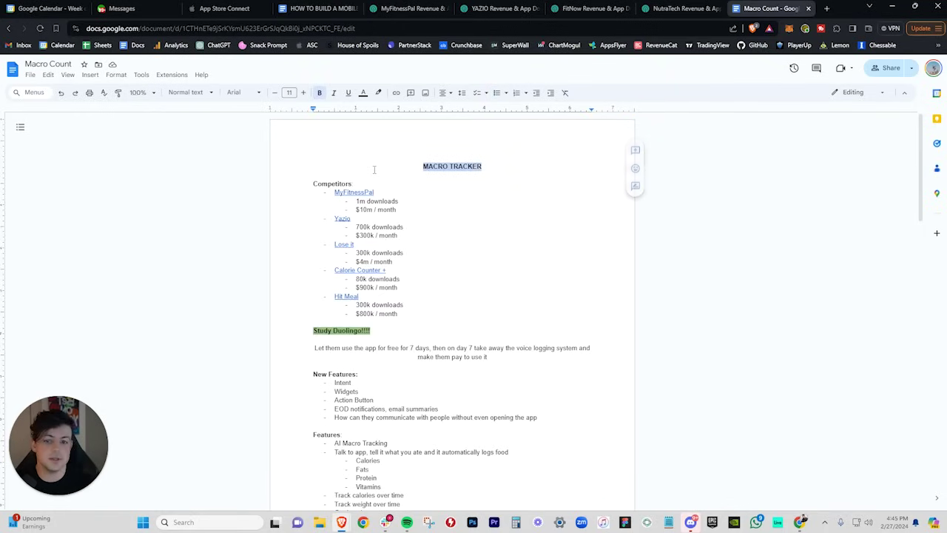
pyautogui.tripleClick(450, 167)
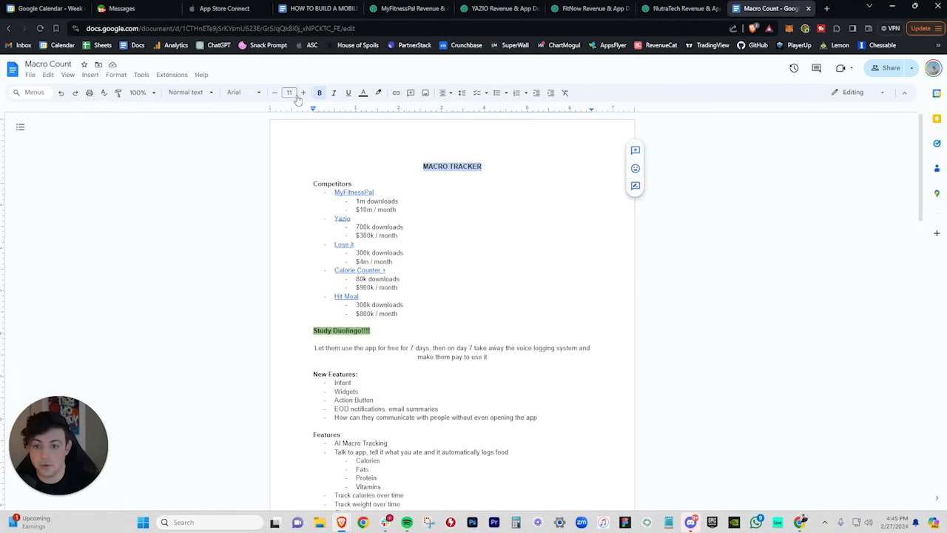
pyautogui.click(139, 92)
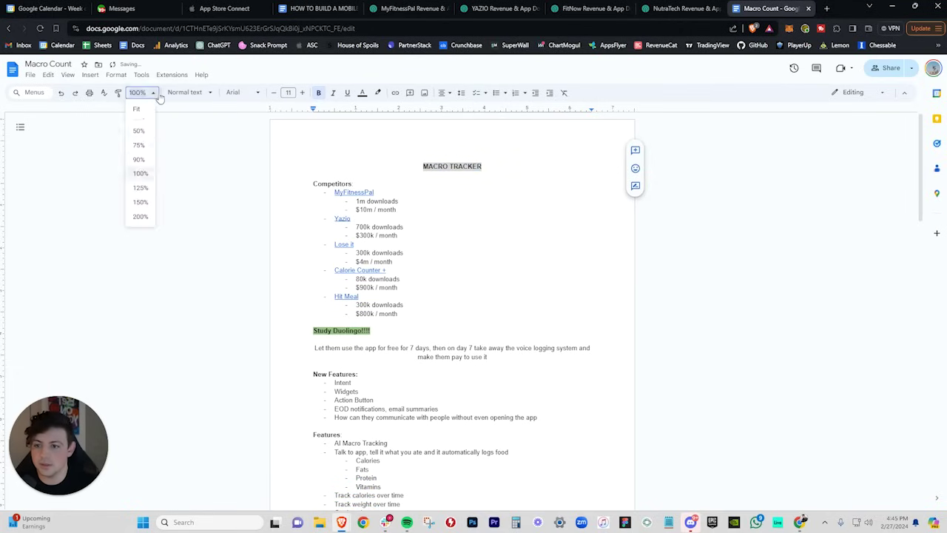
pyautogui.click(140, 188)
pyautogui.click(801, 244)
pyautogui.moveTo(260, 198); pyautogui.dragTo(407, 349)
pyautogui.click(413, 356)
# Select the New Features: heading and undo its accidental move with Ctrl+Z
pyautogui.scroll(-3, 363, 222)
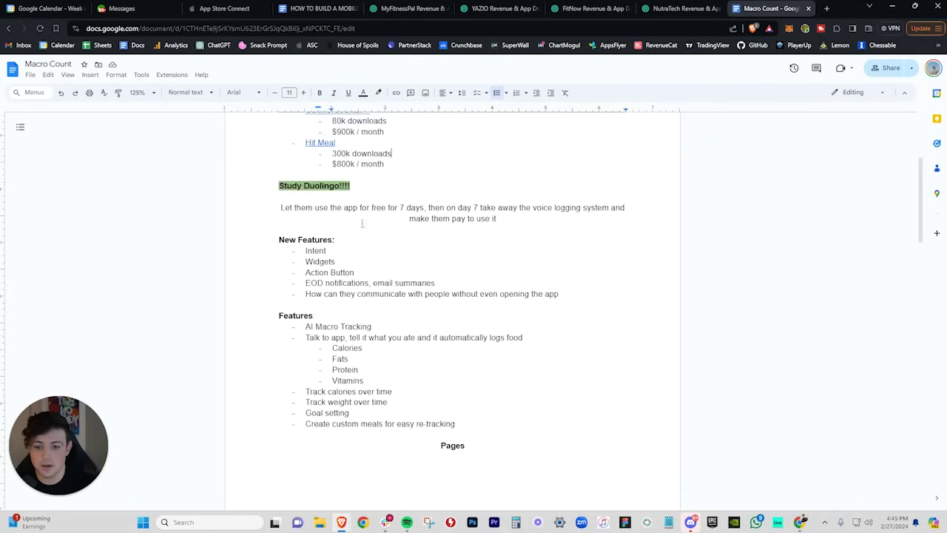
pyautogui.click(338, 239)
pyautogui.scroll(-2, 318, 214)
pyautogui.moveTo(281, 147); pyautogui.dragTo(403, 194)
pyautogui.hotkey('ctrl', 'z')
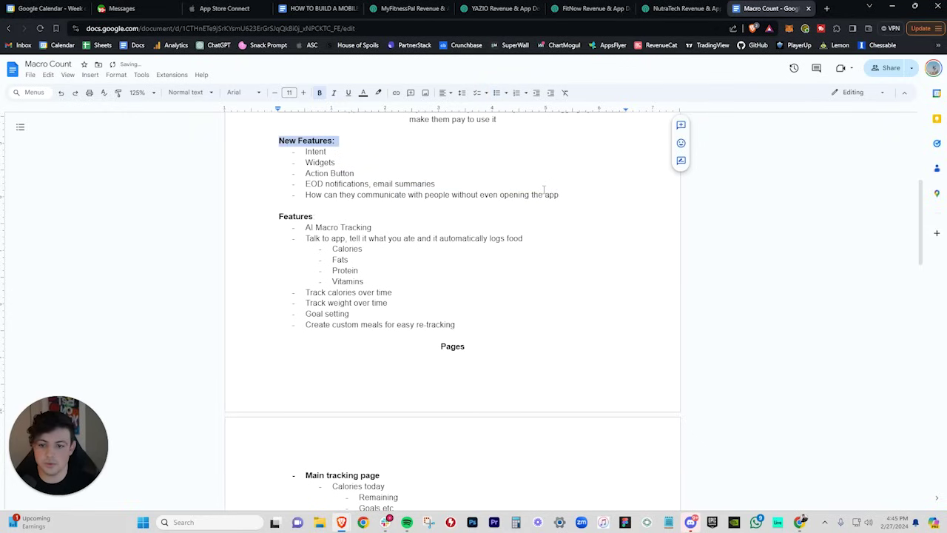
pyautogui.click(531, 196)
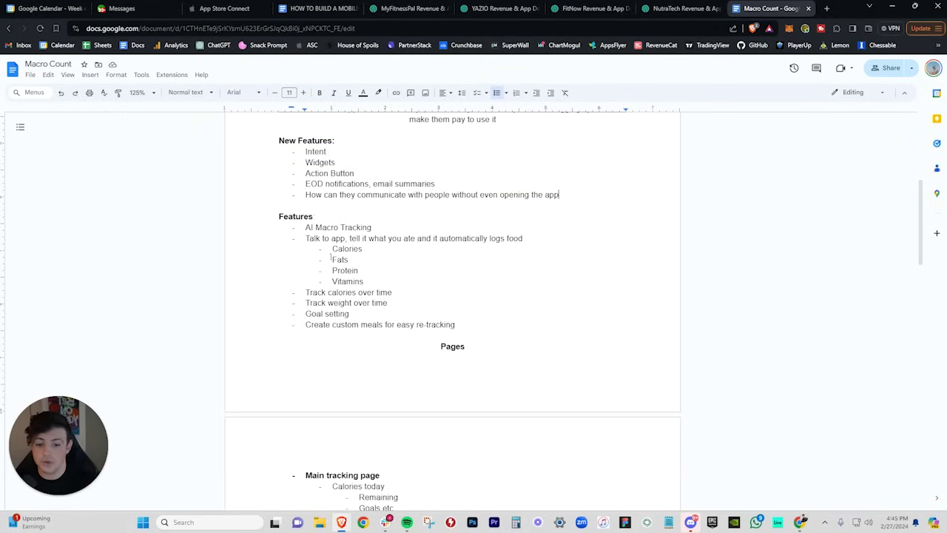
# Scroll through the Macro Count features and page descriptions, selecting passages along the way
pyautogui.scroll(-2, 331, 258)
pyautogui.scroll(2, 323, 197)
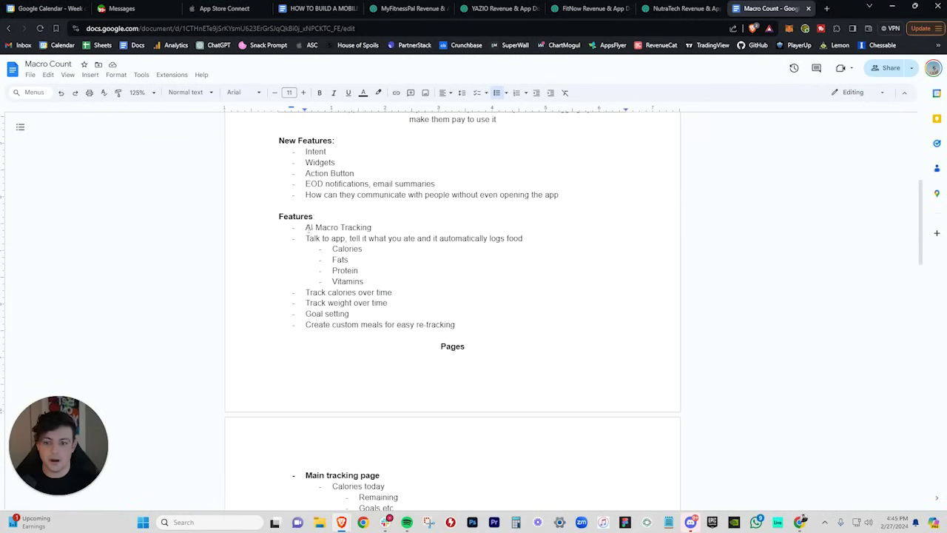
pyautogui.moveTo(306, 228); pyautogui.dragTo(455, 325)
pyautogui.scroll(-1, 327, 339)
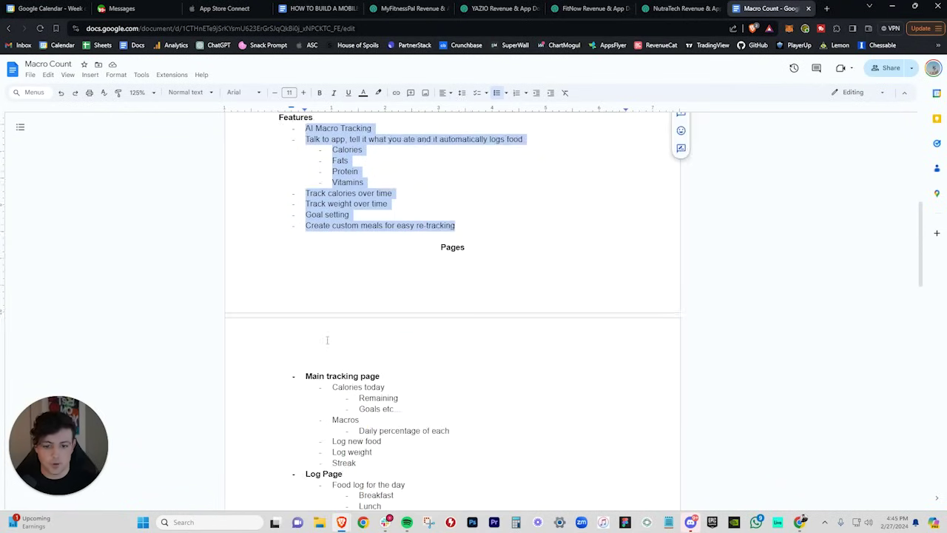
pyautogui.scroll(-4, 326, 340)
pyautogui.moveTo(332, 185); pyautogui.dragTo(388, 305)
pyautogui.scroll(-2, 330, 222)
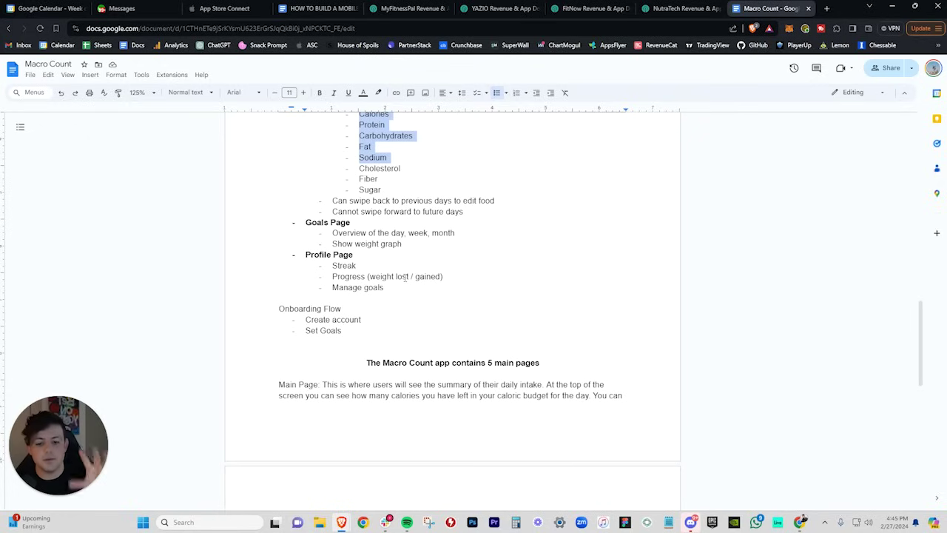
pyautogui.scroll(-10, 418, 330)
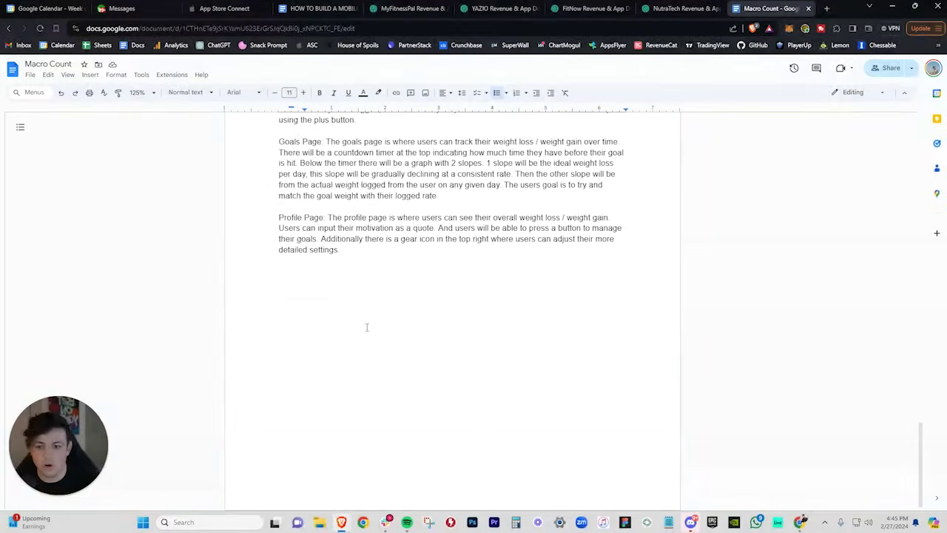
pyautogui.scroll(3, 363, 268)
# Highlight the Log Page description, then return to the HOW TO BUILD A MOBILE APP guide
pyautogui.moveTo(368, 363); pyautogui.dragTo(370, 301)
pyautogui.moveTo(448, 281); pyautogui.dragTo(296, 225)
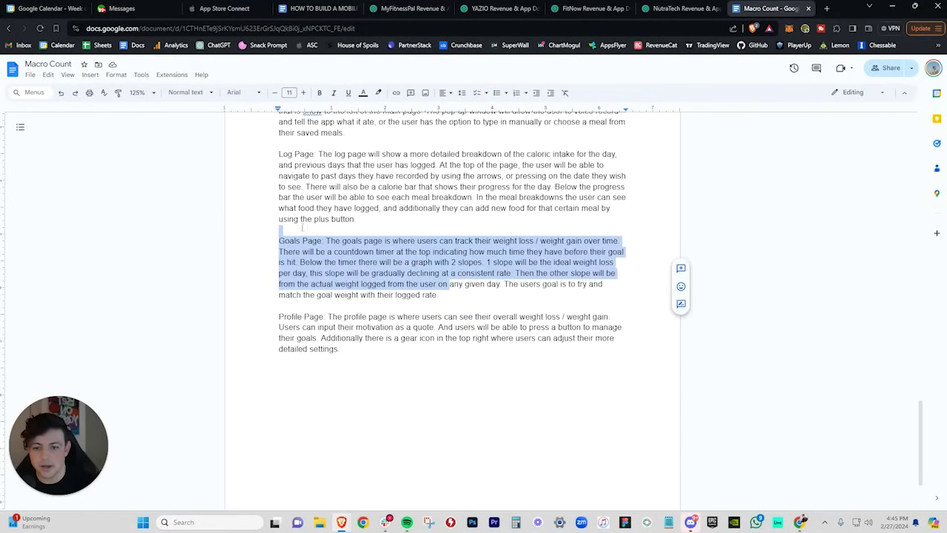
pyautogui.scroll(4, 426, 258)
pyautogui.moveTo(439, 355); pyautogui.dragTo(279, 279)
pyautogui.scroll(10, 391, 254)
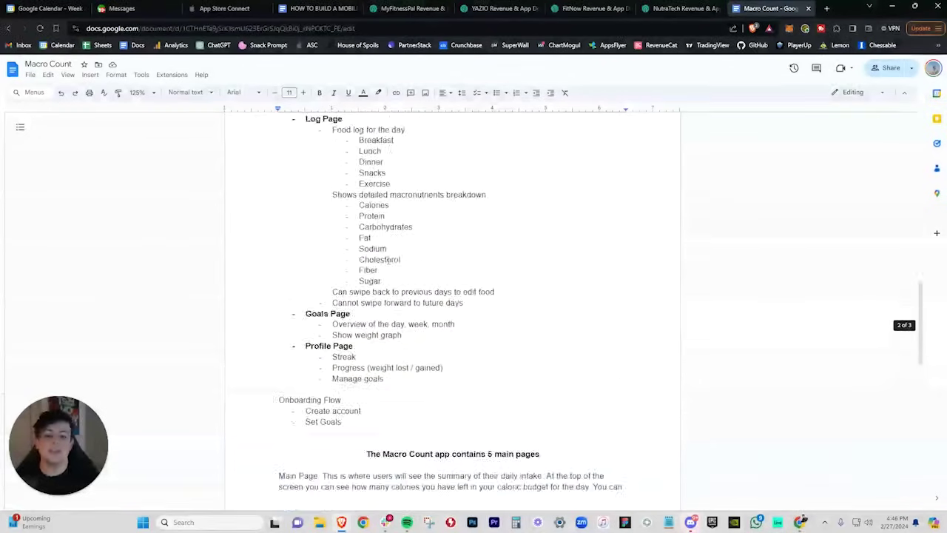
pyautogui.scroll(5, 391, 255)
pyautogui.scroll(-5, 385, 271)
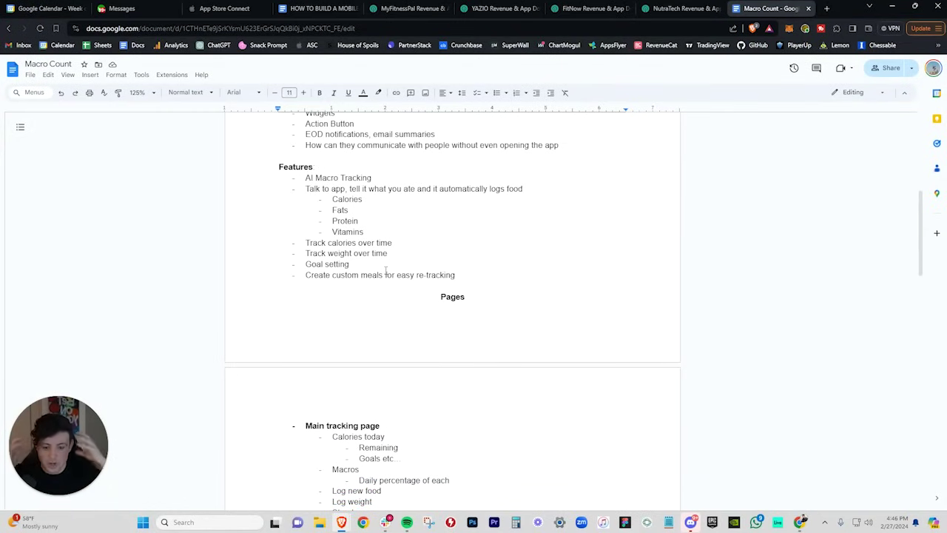
pyautogui.click(310, 6)
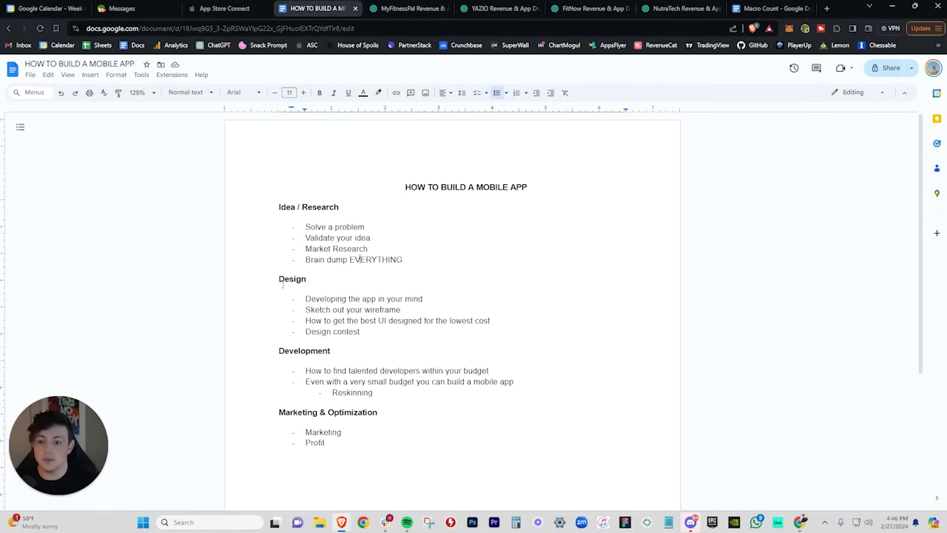
# Select the Design heading and the word Profit in the app-building outline
pyautogui.moveTo(282, 284); pyautogui.dragTo(329, 281)
pyautogui.click(329, 280)
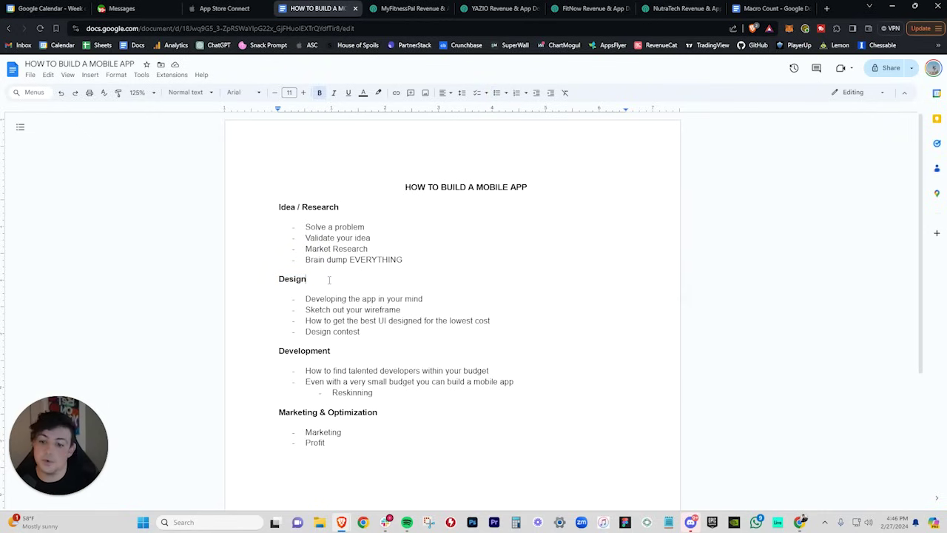
pyautogui.doubleClick(324, 441)
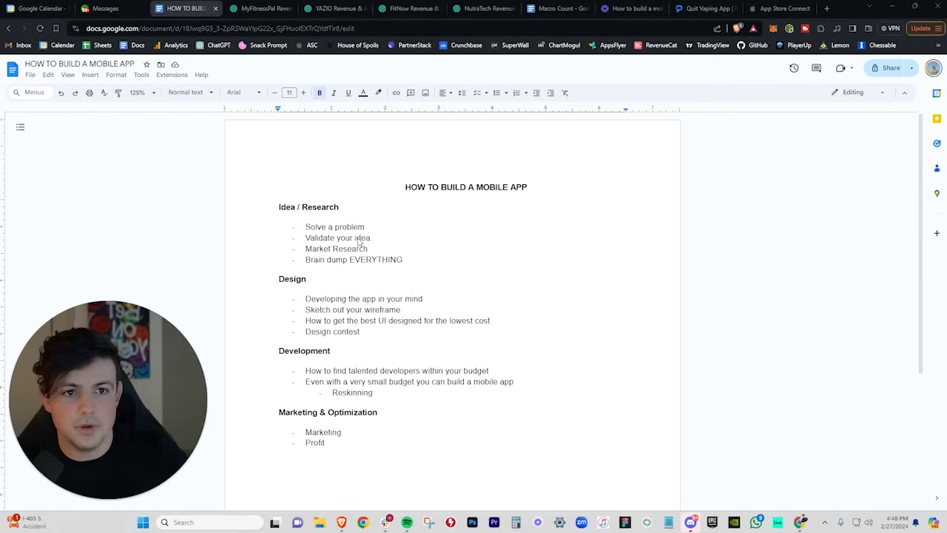
# Compare App Store Connect's $27.9K sales total with Puff Count's #1 Quit Vaping App page
pyautogui.click(781, 9)
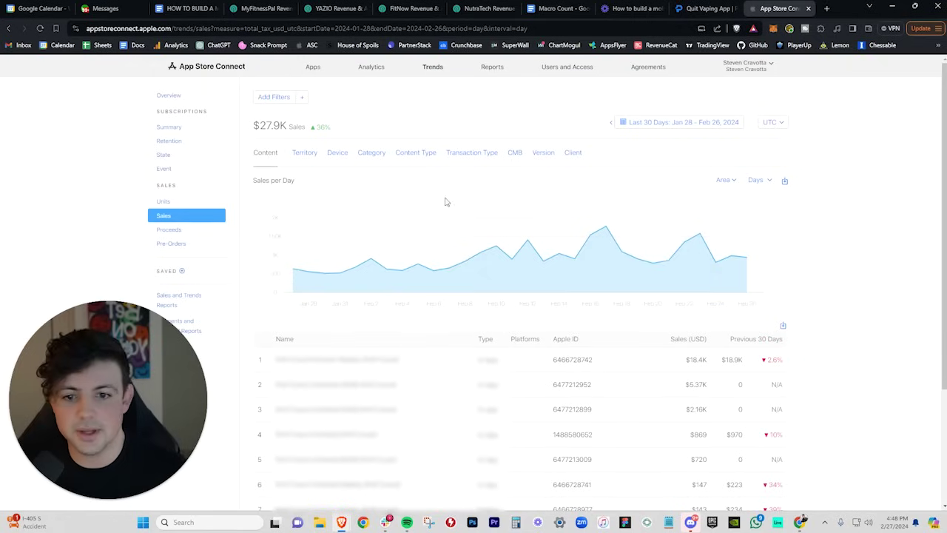
pyautogui.moveTo(288, 124); pyautogui.dragTo(420, 131)
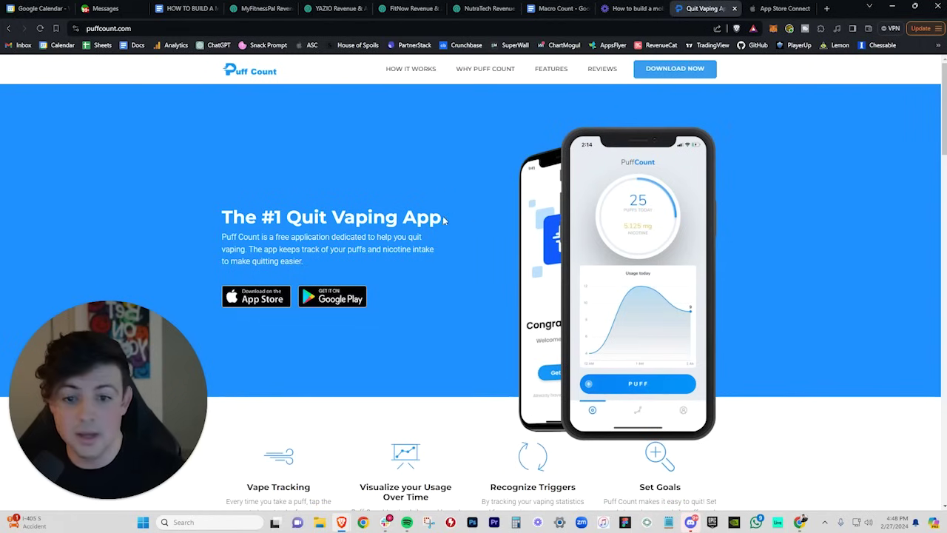
pyautogui.tripleClick(368, 218)
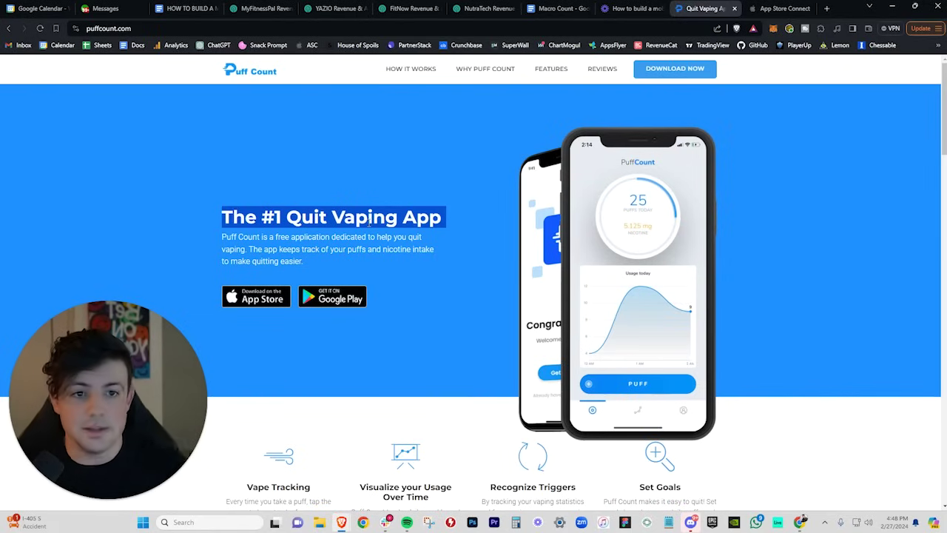
pyautogui.hotkey('ctrl', 'Tab')
pyautogui.tripleClick(341, 126)
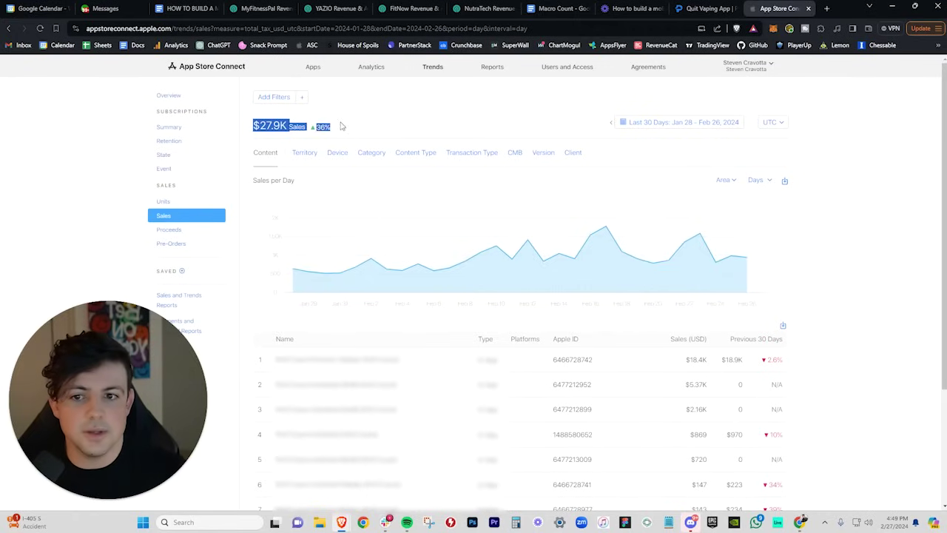
# Highlight the Validate your idea, Market Research and remaining Idea / Research bullets, then switch to Macro Count
pyautogui.click(185, 8)
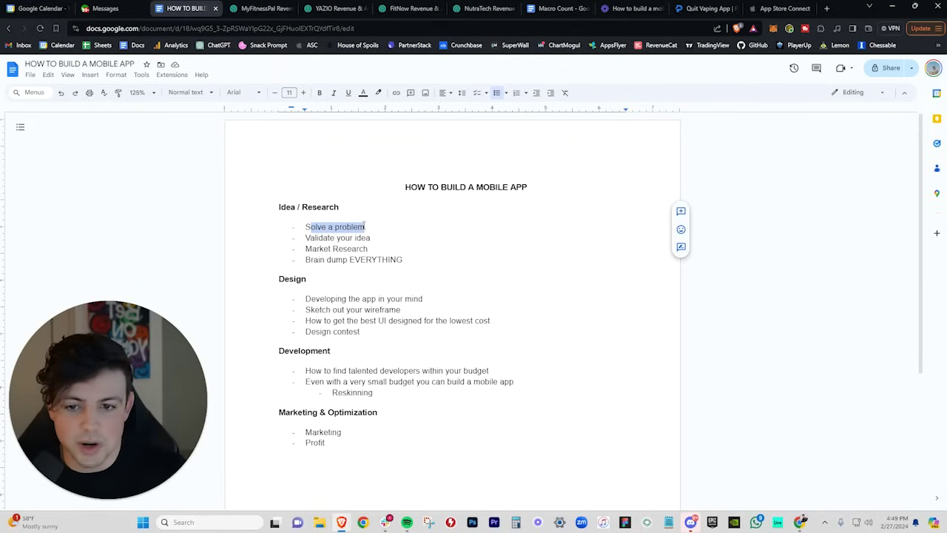
pyautogui.moveTo(306, 237); pyautogui.dragTo(371, 237)
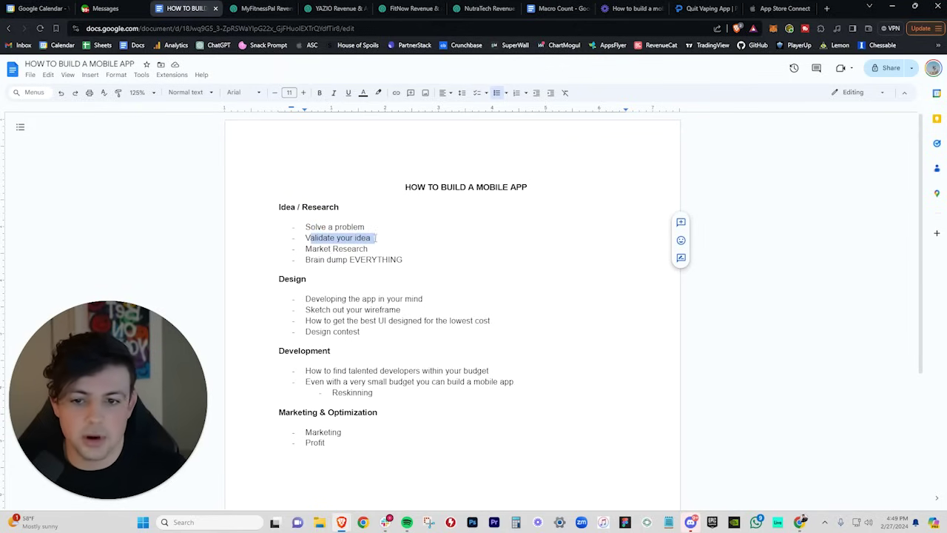
pyautogui.click(329, 249)
pyautogui.moveTo(312, 249); pyautogui.dragTo(369, 249)
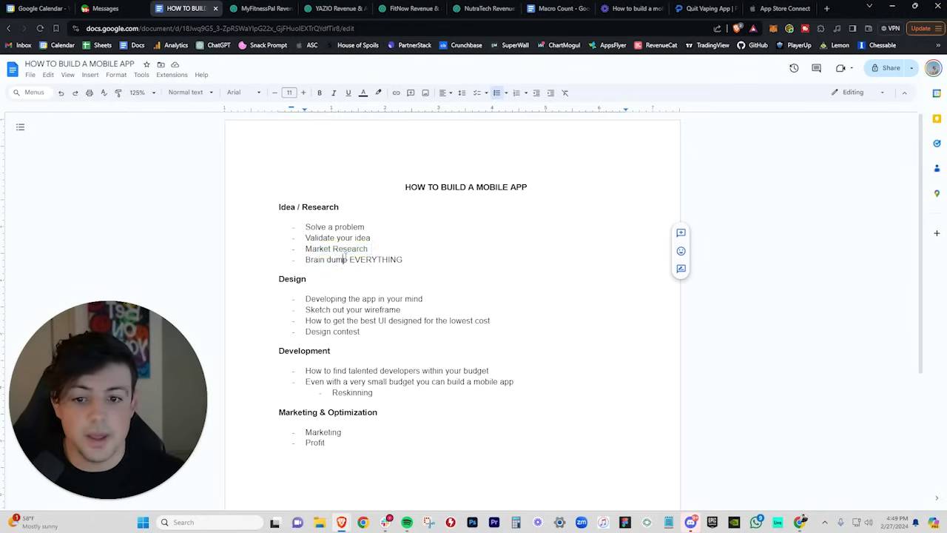
pyautogui.moveTo(404, 260); pyautogui.dragTo(307, 229)
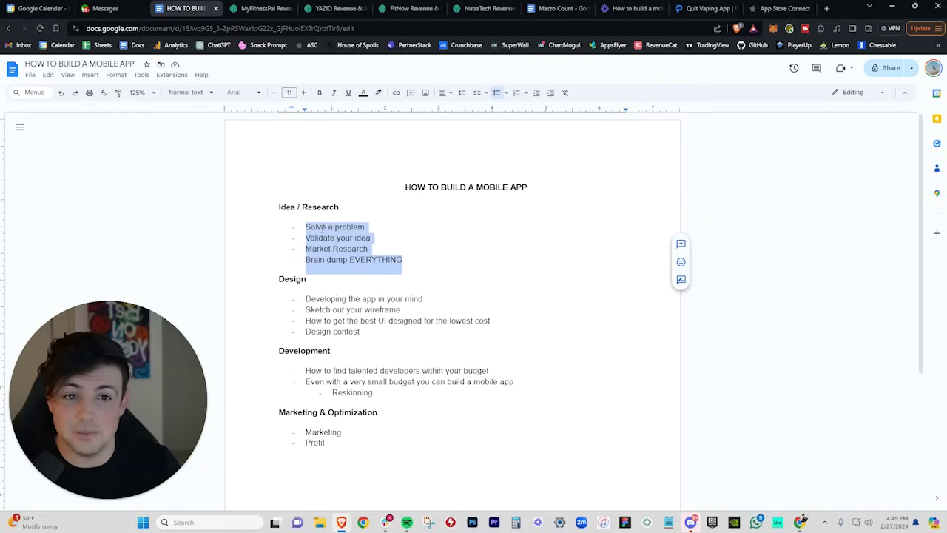
pyautogui.hotkey('ctrl', '8')
pyautogui.scroll(-15, 374, 283)
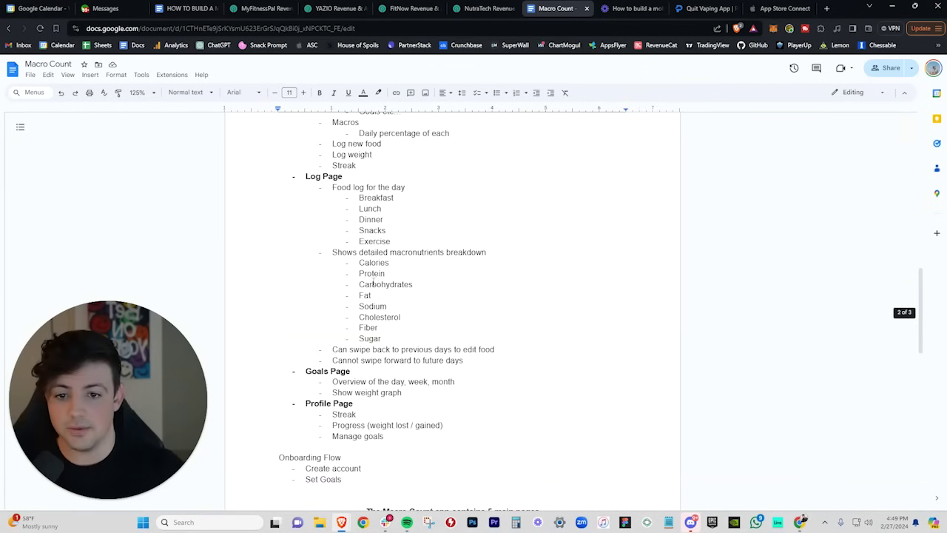
pyautogui.scroll(-4, 379, 301)
pyautogui.scroll(-2, 408, 264)
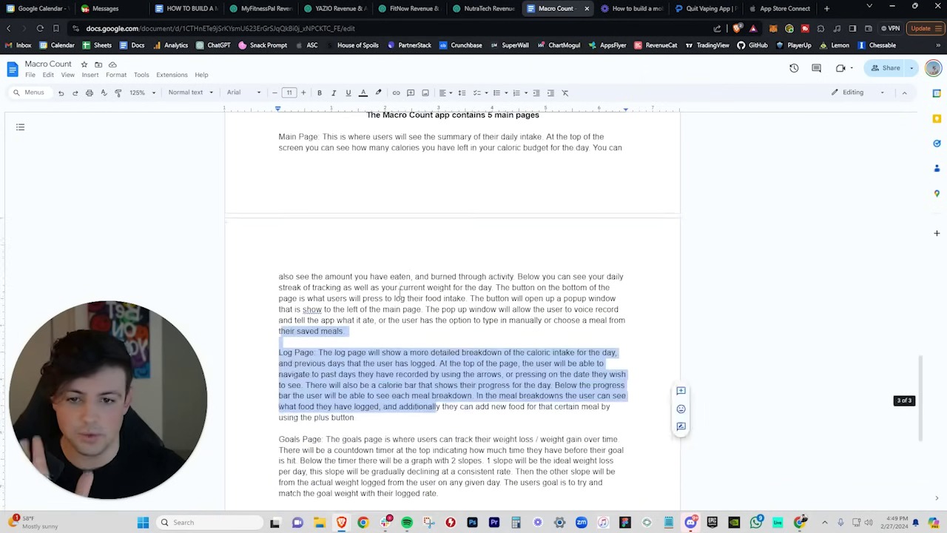
pyautogui.click(409, 264)
pyautogui.scroll(8, 484, 222)
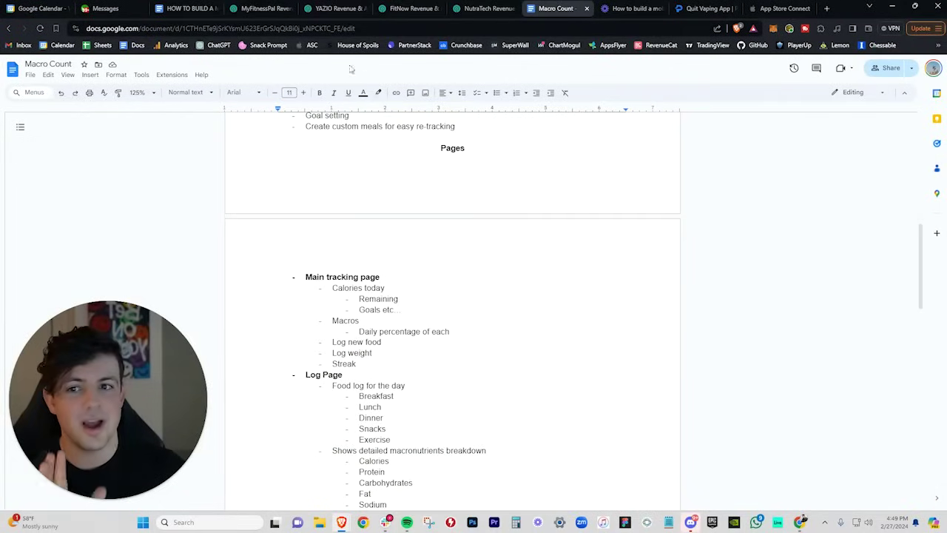
pyautogui.click(185, 8)
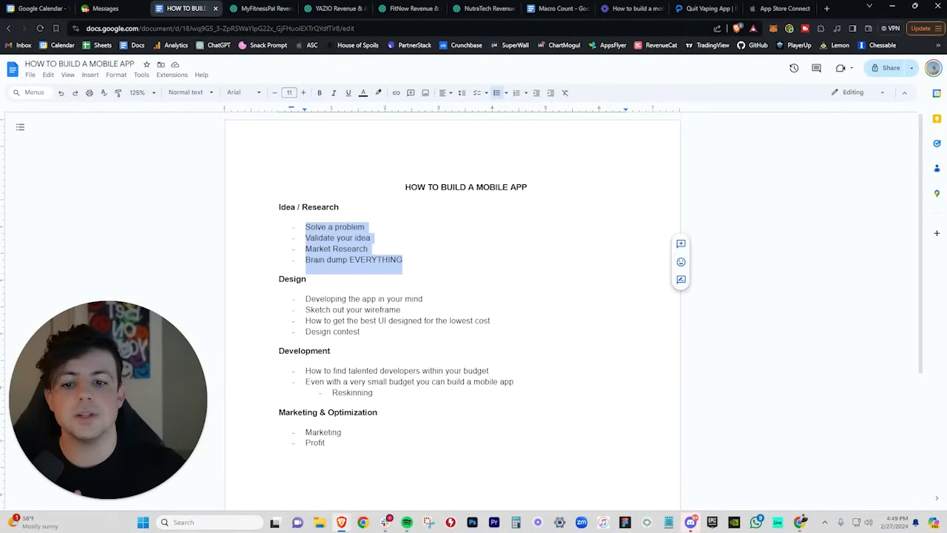
pyautogui.moveTo(278, 278); pyautogui.dragTo(427, 300)
pyautogui.click(305, 299)
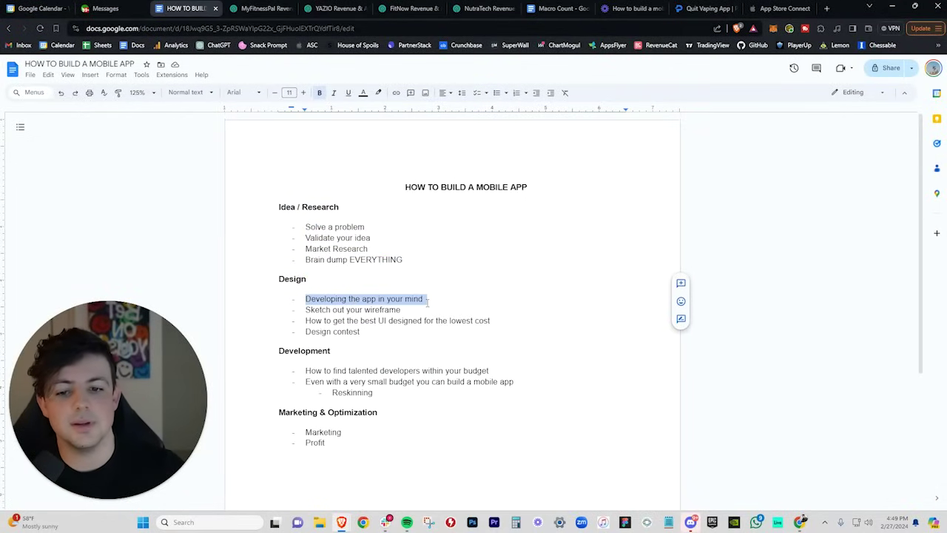
pyautogui.click(434, 303)
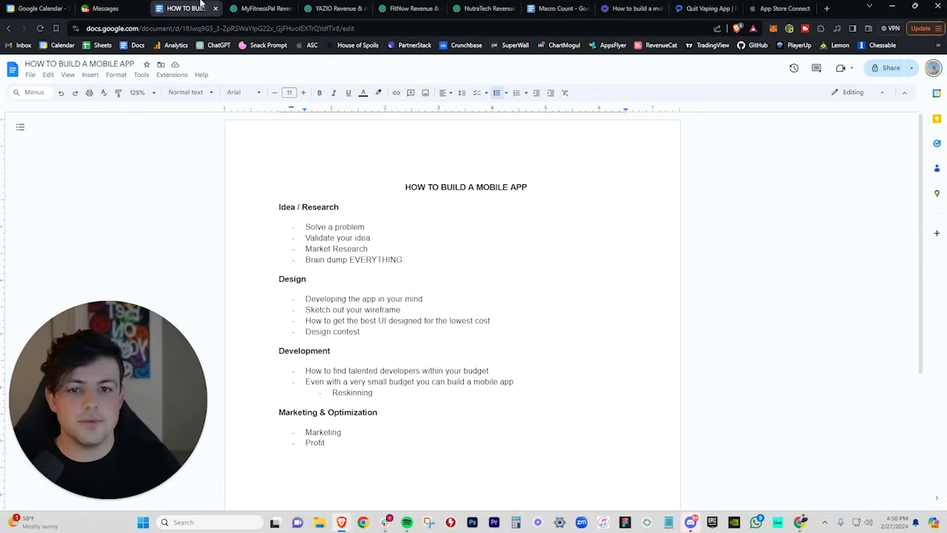
# Load 99designs in a new tab and open the Macro Nutrition Tracking App contest brief
pyautogui.click(827, 8)
pyautogui.write('99des')
pyautogui.press('Return')
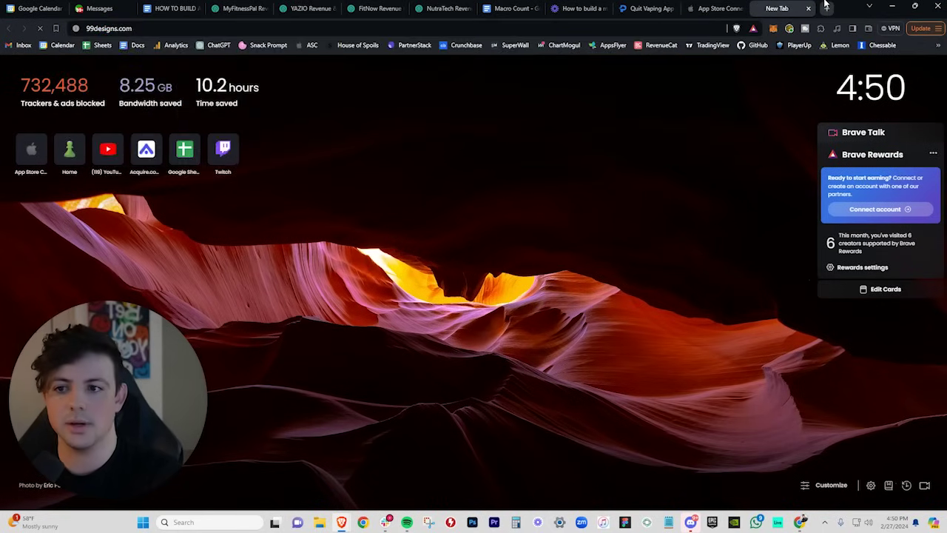
pyautogui.moveTo(738, 74)
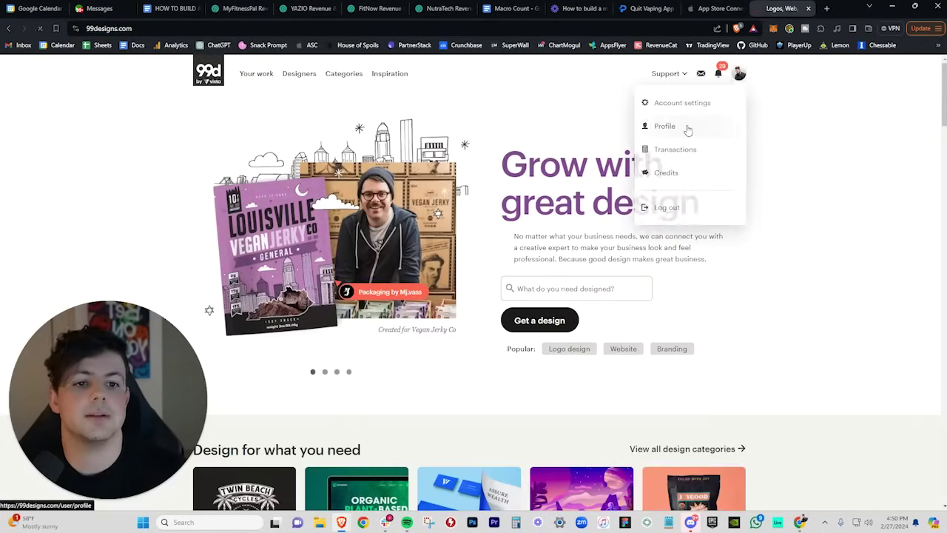
pyautogui.click(670, 123)
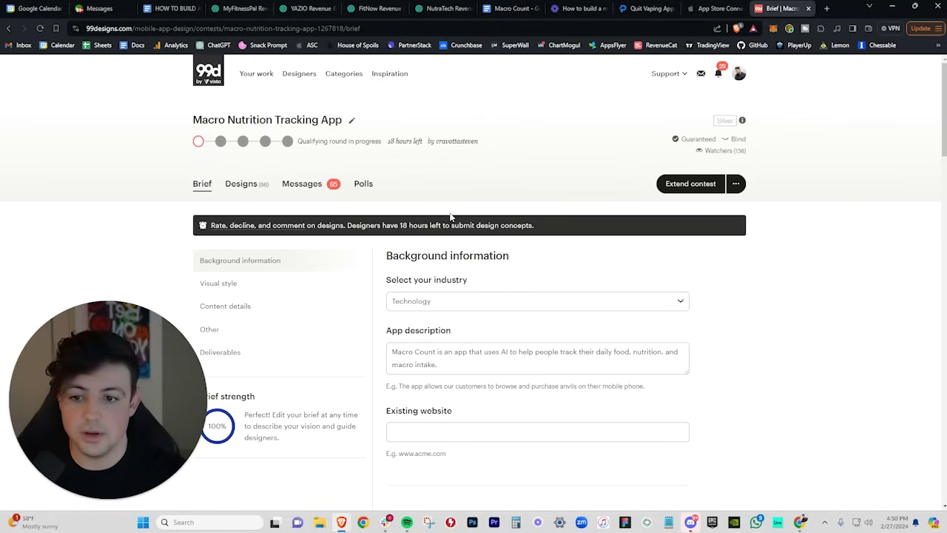
# Read down the brief, glance at the Macro Count planning doc, and return to the brief's top
pyautogui.click(100, 505)
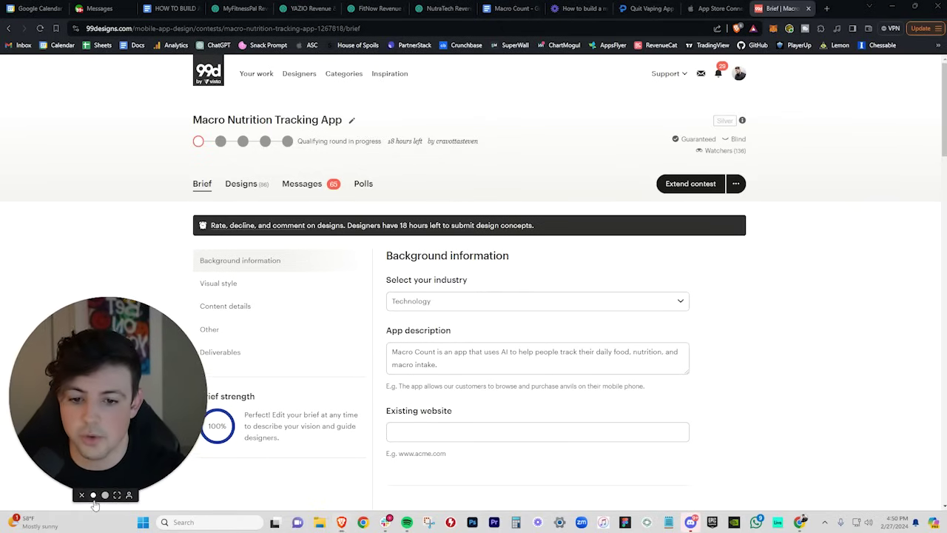
pyautogui.scroll(-1, 436, 206)
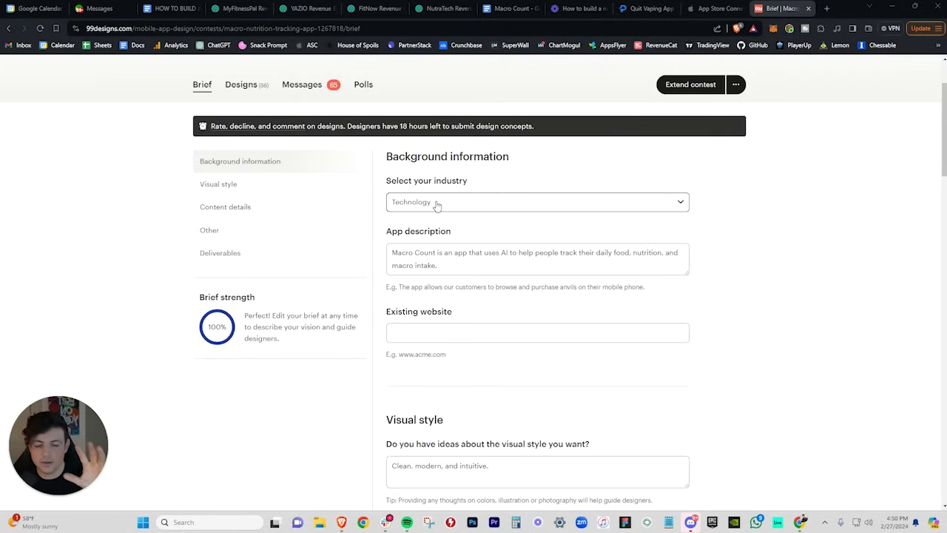
pyautogui.click(510, 8)
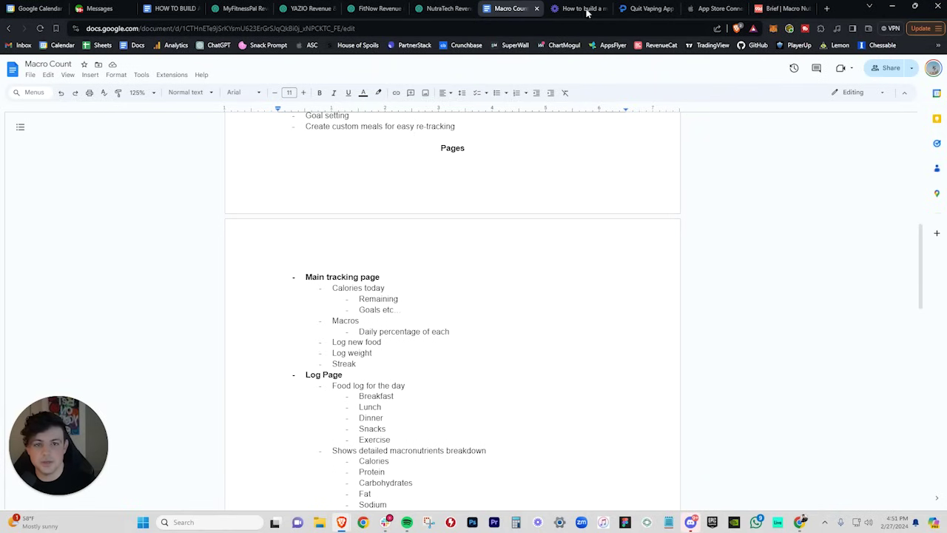
pyautogui.click(781, 9)
pyautogui.scroll(1, 448, 245)
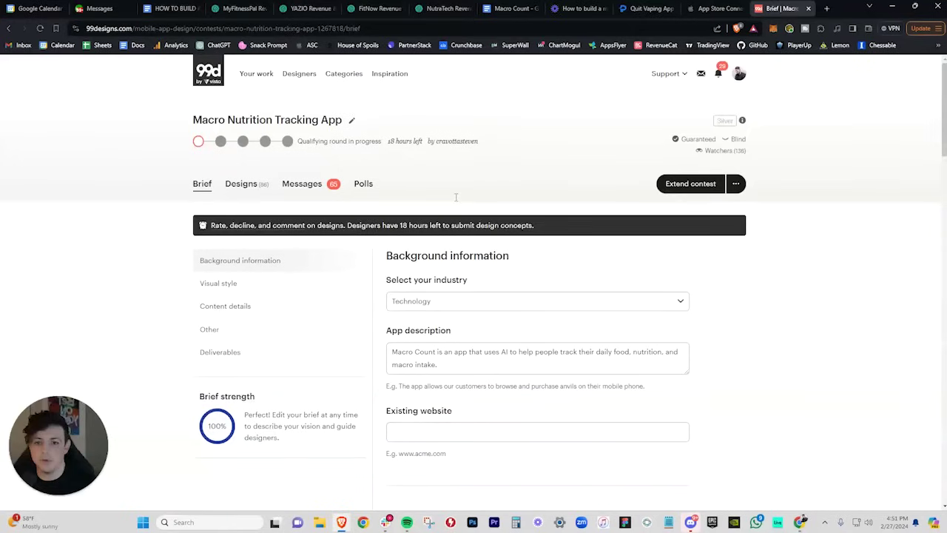
# Scroll through the contest's grid of submitted design entries, then return to the Brief tab
pyautogui.click(259, 186)
pyautogui.scroll(-3, 810, 234)
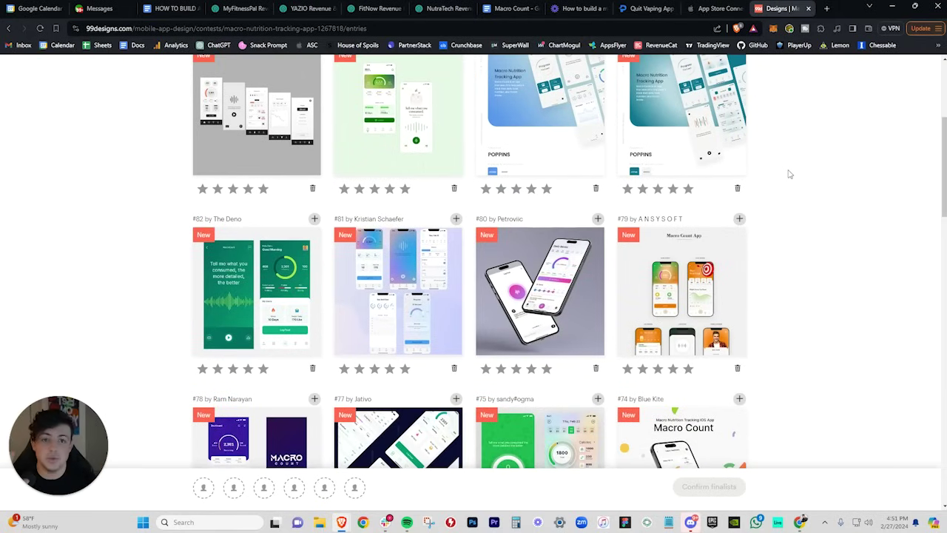
pyautogui.scroll(-2, 787, 198)
pyautogui.scroll(-2, 787, 199)
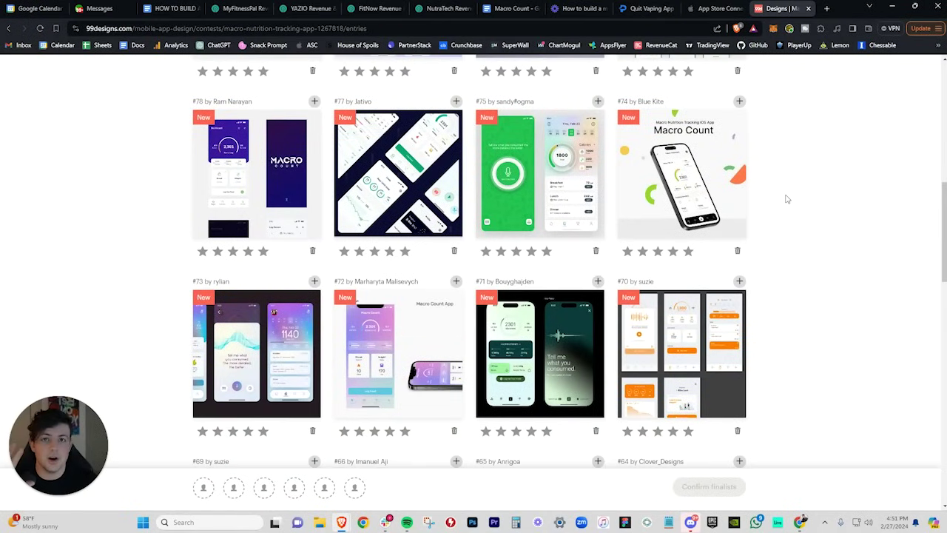
pyautogui.scroll(-3, 786, 198)
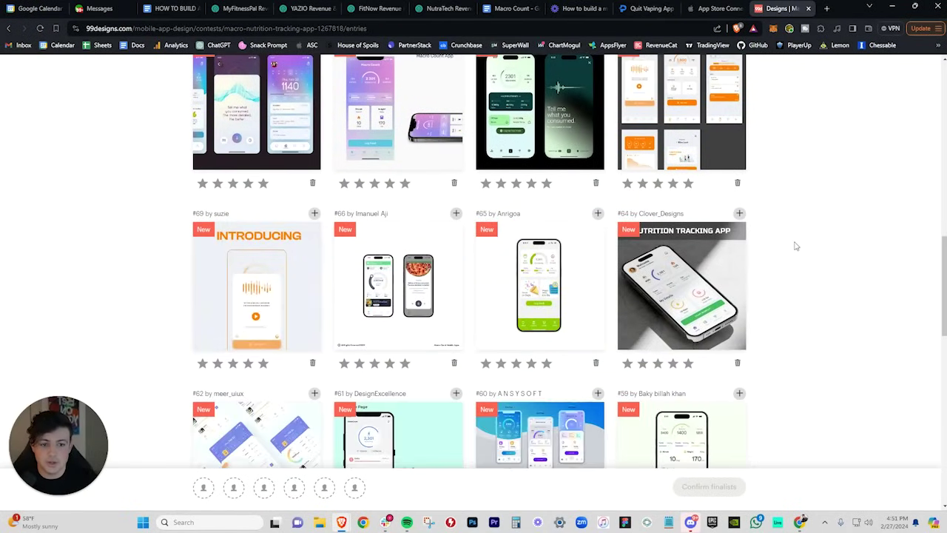
pyautogui.scroll(4, 794, 247)
pyautogui.scroll(7, 797, 256)
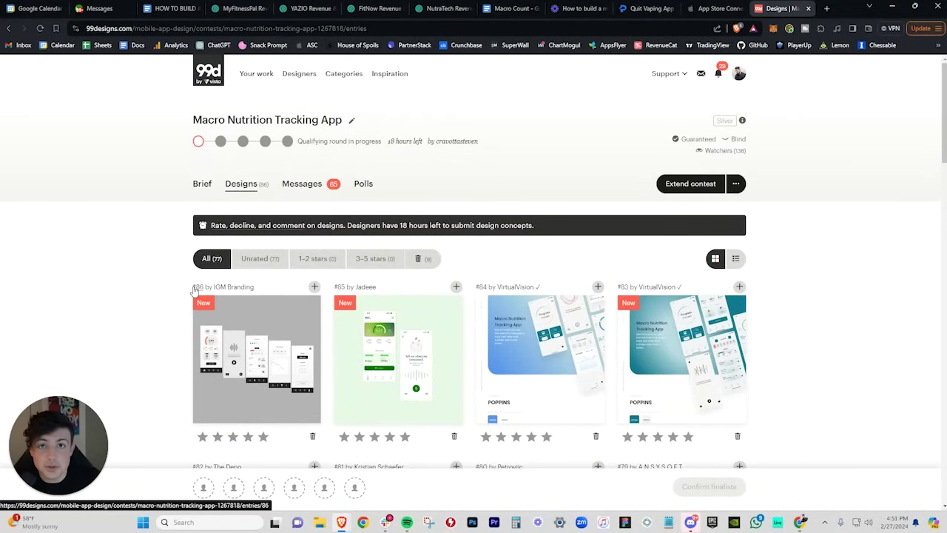
pyautogui.scroll(-5, 194, 291)
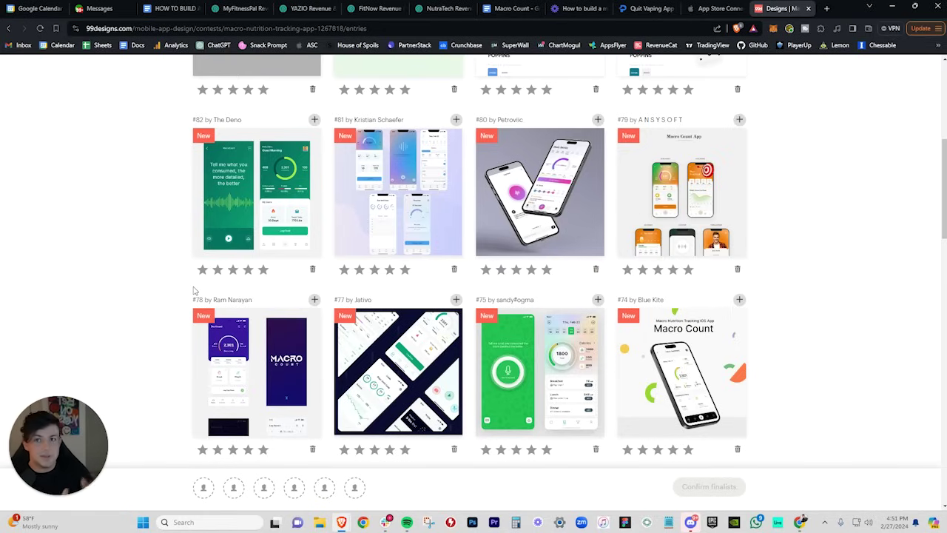
pyautogui.scroll(-2, 552, 271)
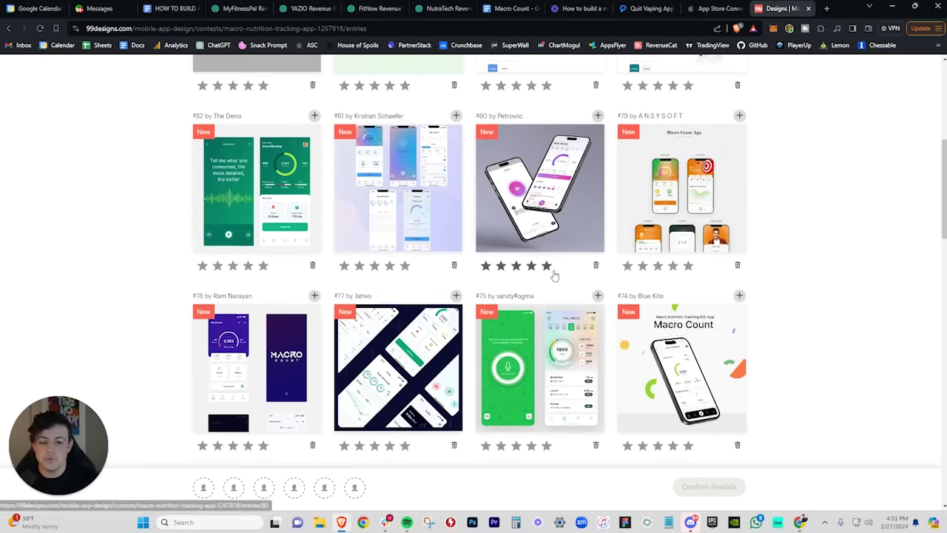
pyautogui.scroll(-2, 340, 228)
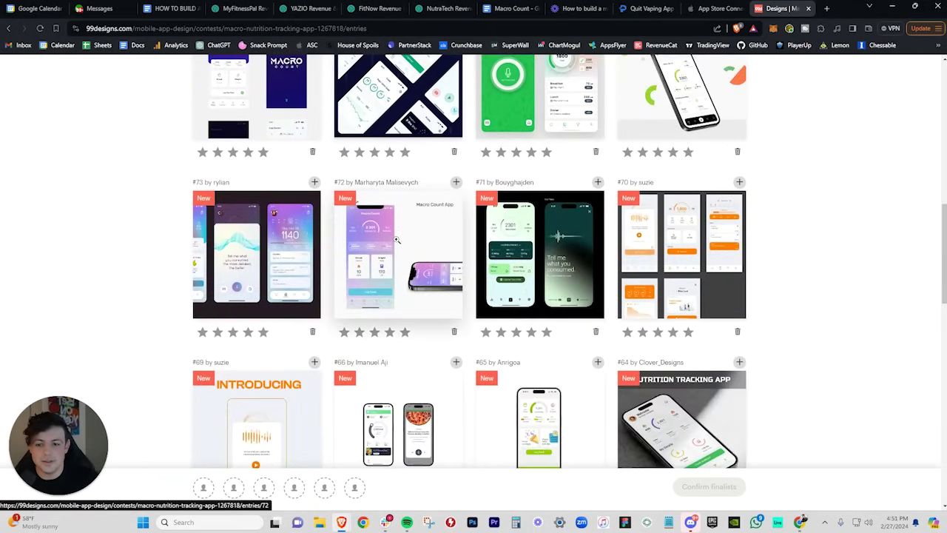
pyautogui.scroll(-2, 387, 241)
pyautogui.scroll(-4, 387, 241)
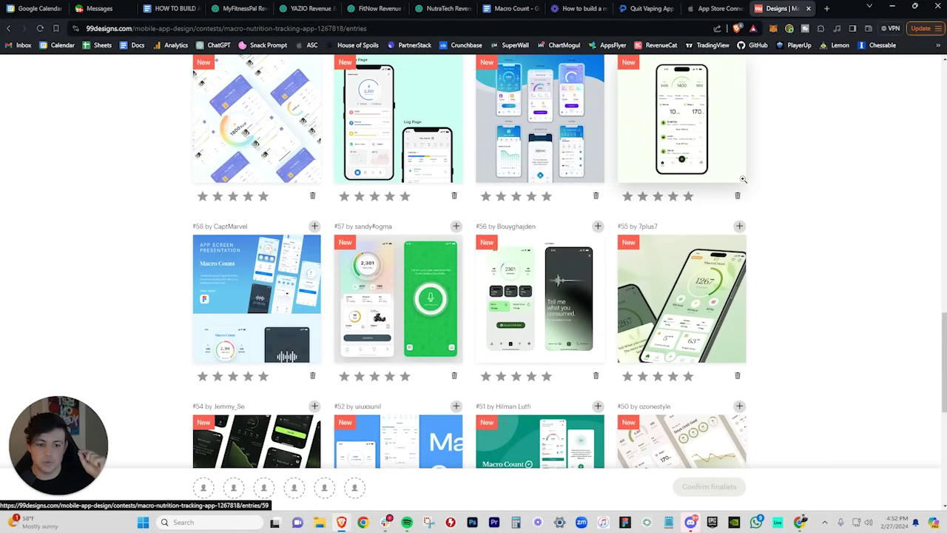
pyautogui.scroll(-5, 743, 179)
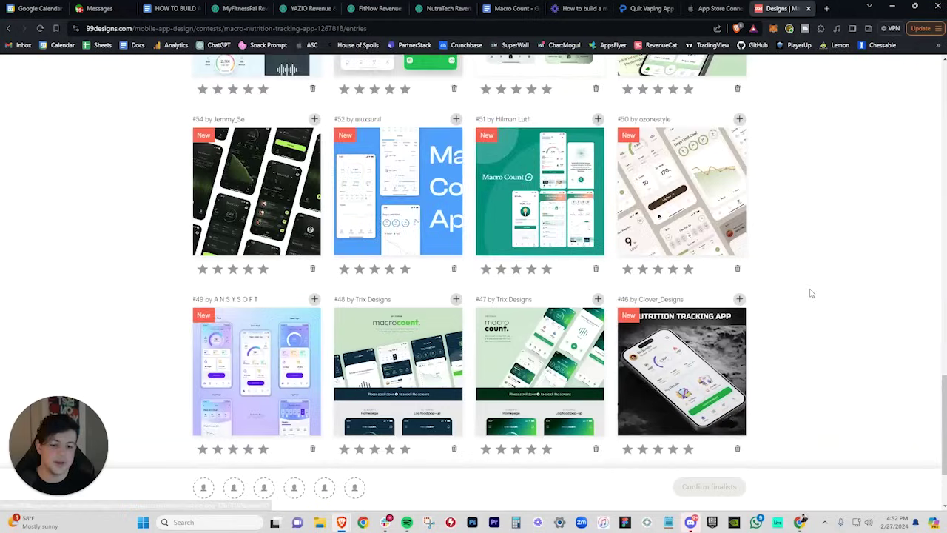
pyautogui.scroll(20, 801, 373)
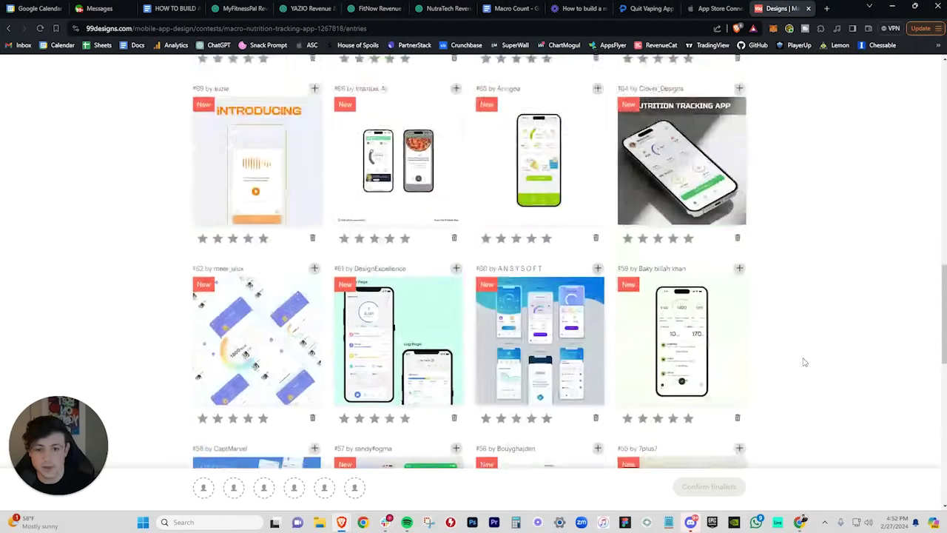
pyautogui.scroll(-15, 804, 360)
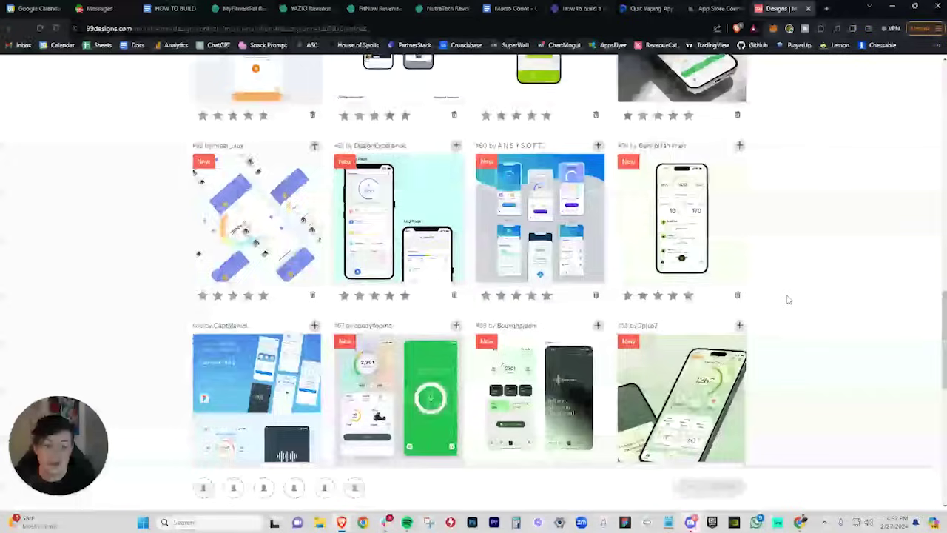
pyautogui.scroll(15, 790, 234)
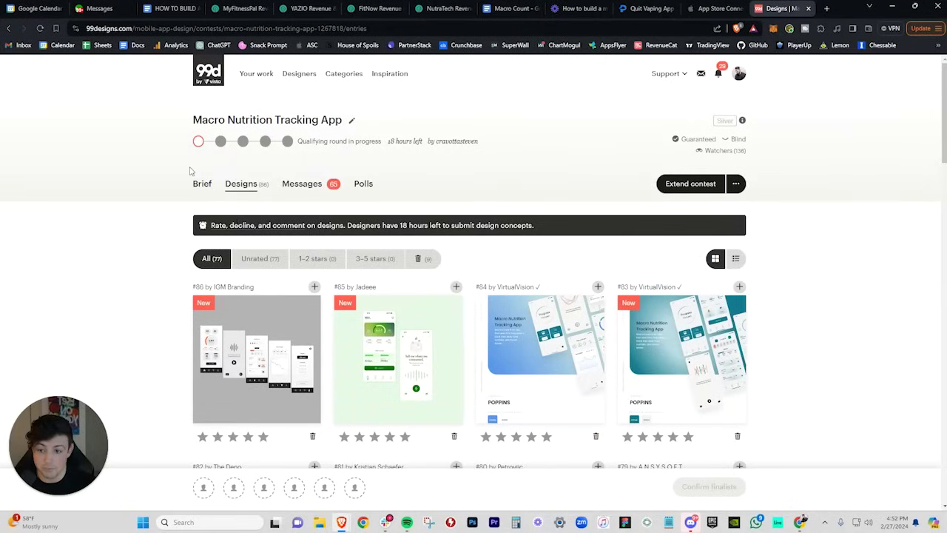
pyautogui.click(203, 185)
pyautogui.scroll(-2, 425, 211)
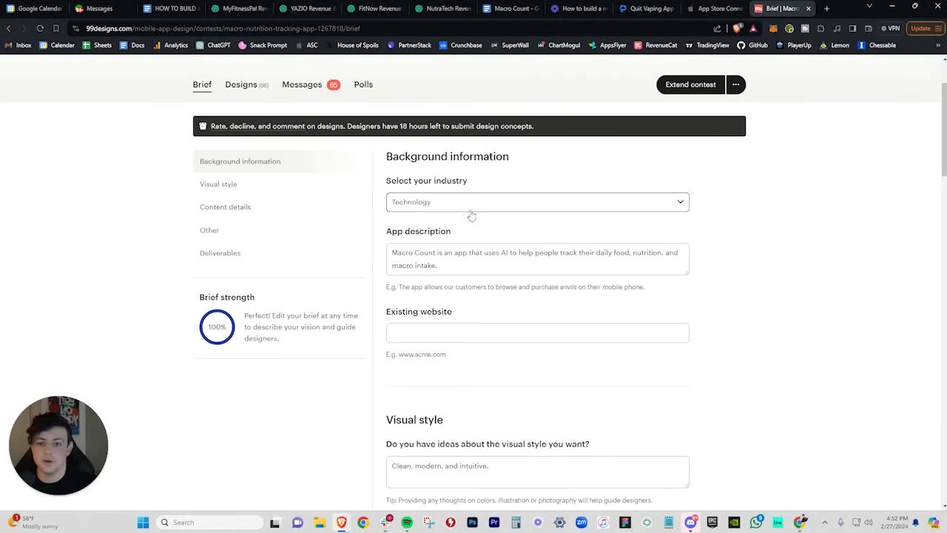
pyautogui.click(504, 8)
pyautogui.scroll(5, 413, 232)
pyautogui.scroll(-1, 413, 232)
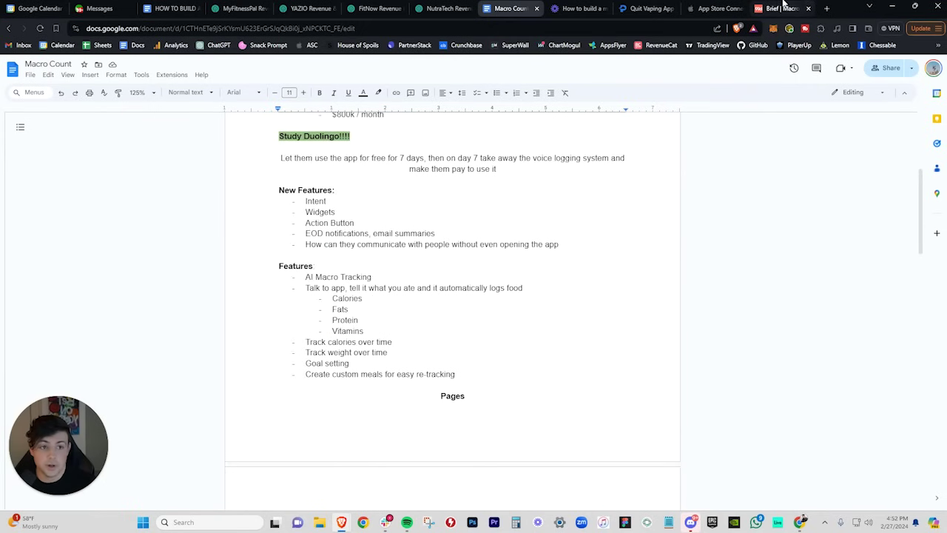
pyautogui.click(782, 9)
pyautogui.scroll(-2, 451, 136)
pyautogui.scroll(3, 449, 141)
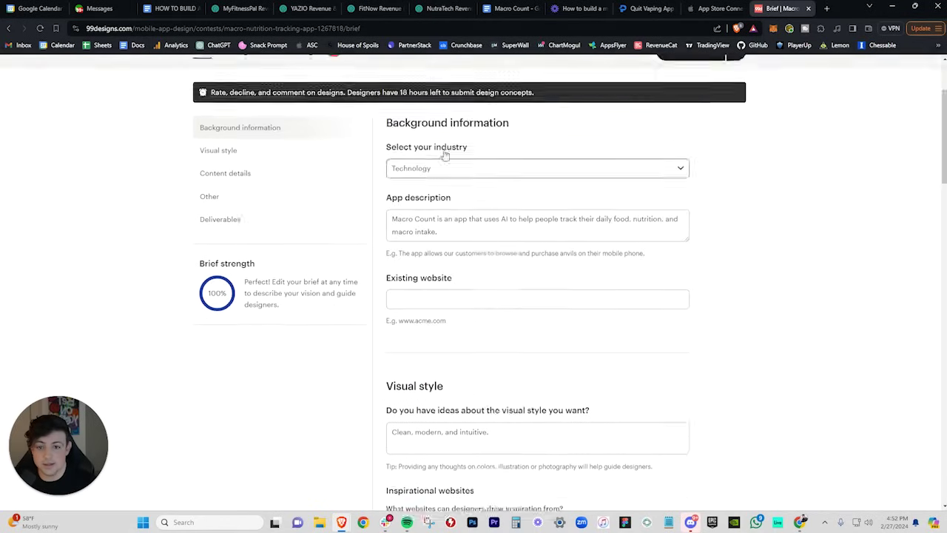
pyautogui.scroll(-6, 444, 159)
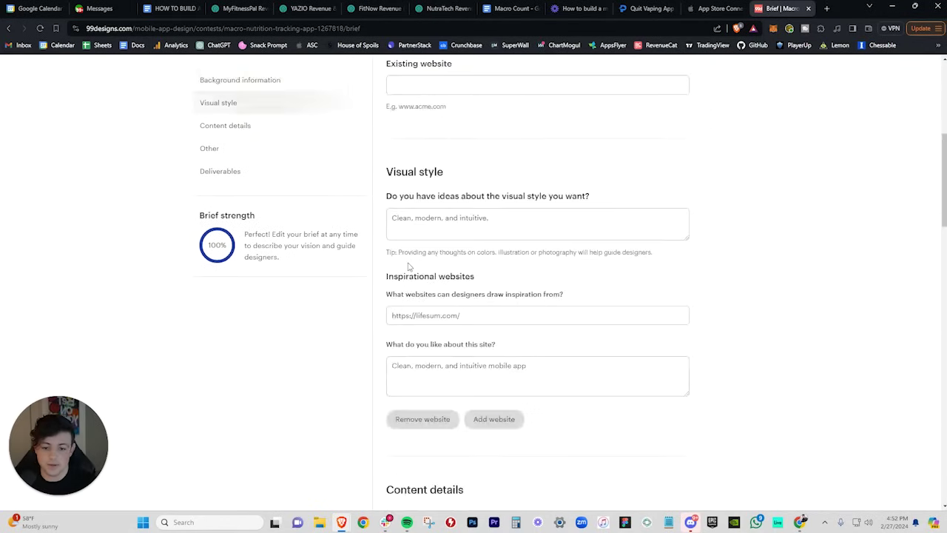
pyautogui.scroll(-4, 458, 179)
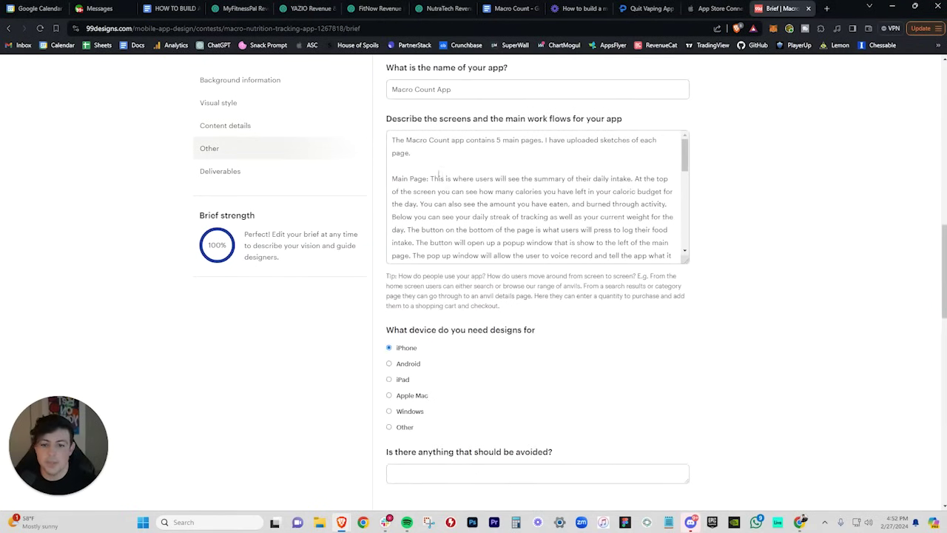
pyautogui.scroll(-5, 439, 159)
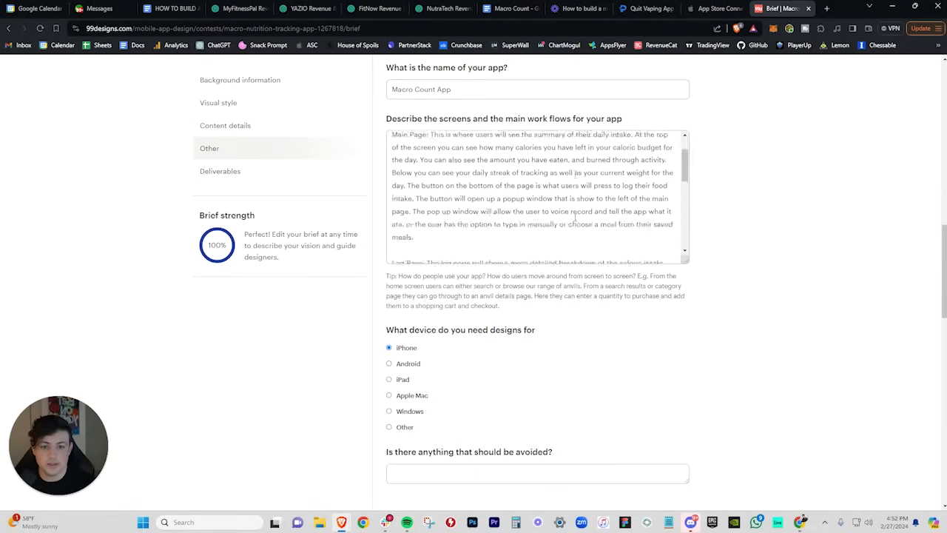
pyautogui.scroll(-7, 708, 229)
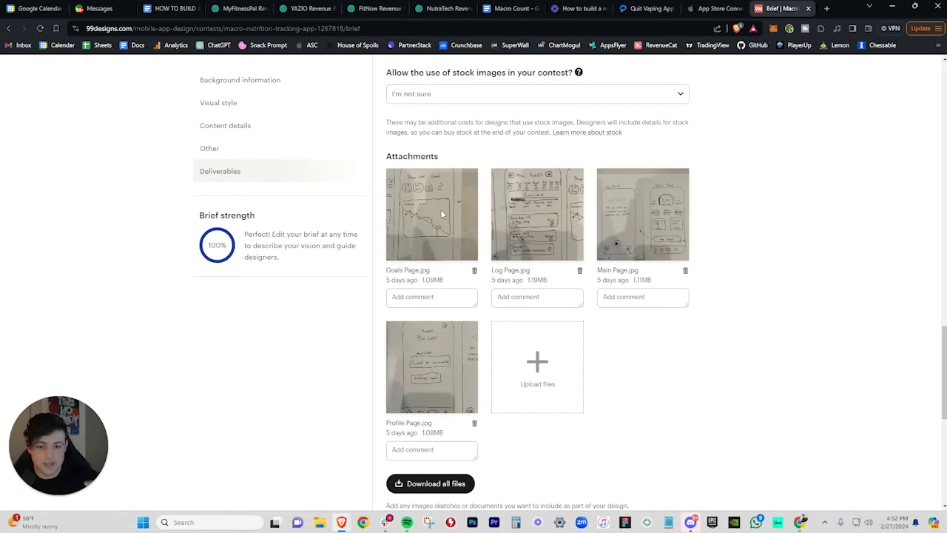
pyautogui.scroll(15, 676, 148)
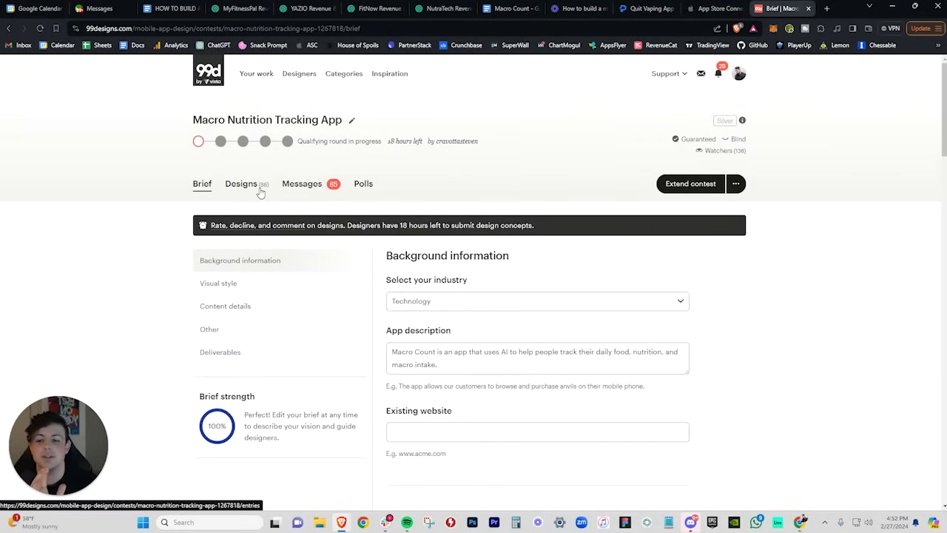
# Open the contest's Designs gallery and move to the second page of entries
pyautogui.click(260, 185)
pyautogui.scroll(-20, 512, 239)
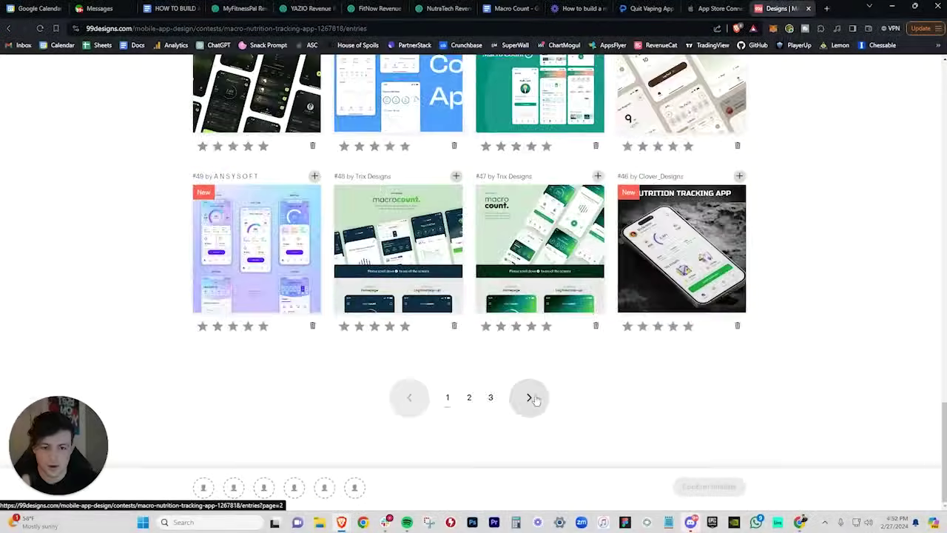
pyautogui.click(534, 399)
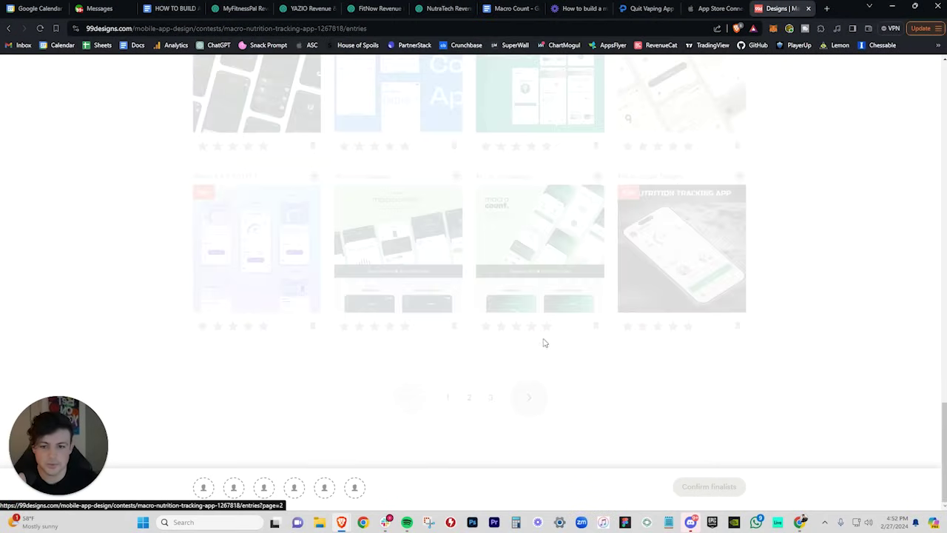
pyautogui.scroll(-6, 561, 236)
pyautogui.scroll(1, 559, 211)
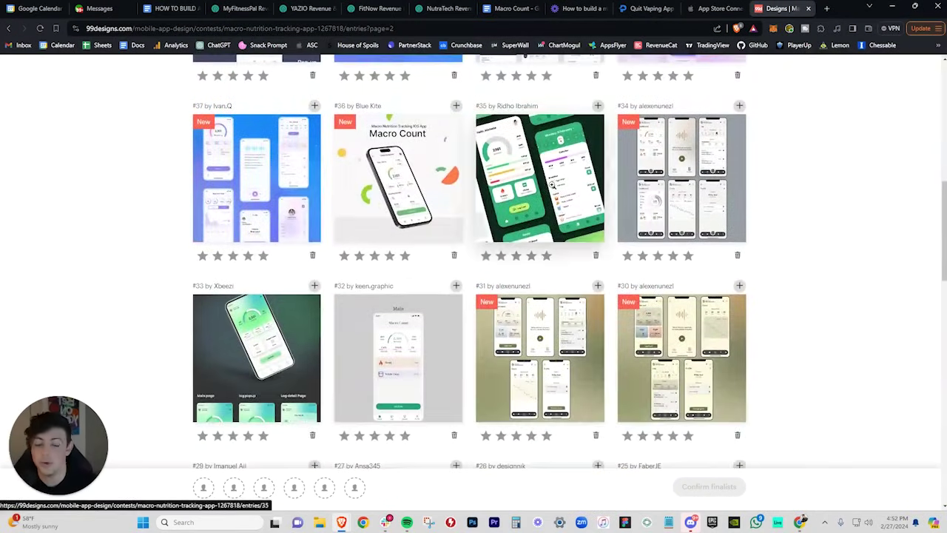
# Inspect design #35 zoomed in, reading the designer's comment, then close it
pyautogui.click(556, 215)
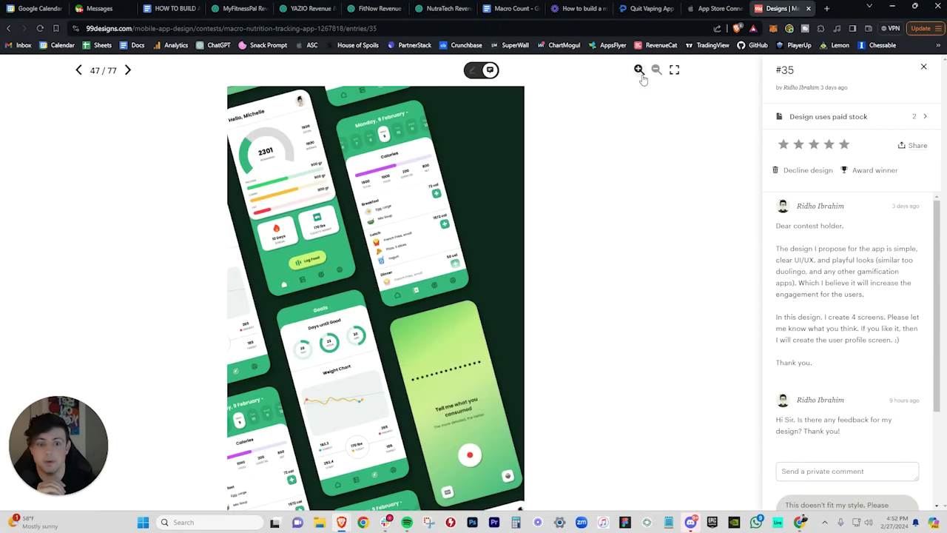
pyautogui.click(638, 69)
pyautogui.scroll(-2, 563, 185)
pyautogui.moveTo(777, 248); pyautogui.dragTo(833, 269)
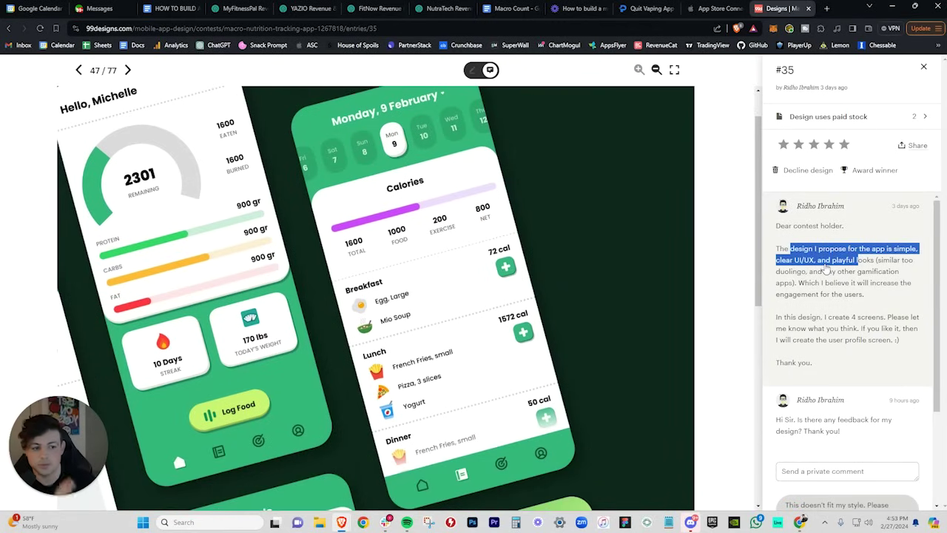
pyautogui.click(814, 262)
pyautogui.scroll(-6, 392, 211)
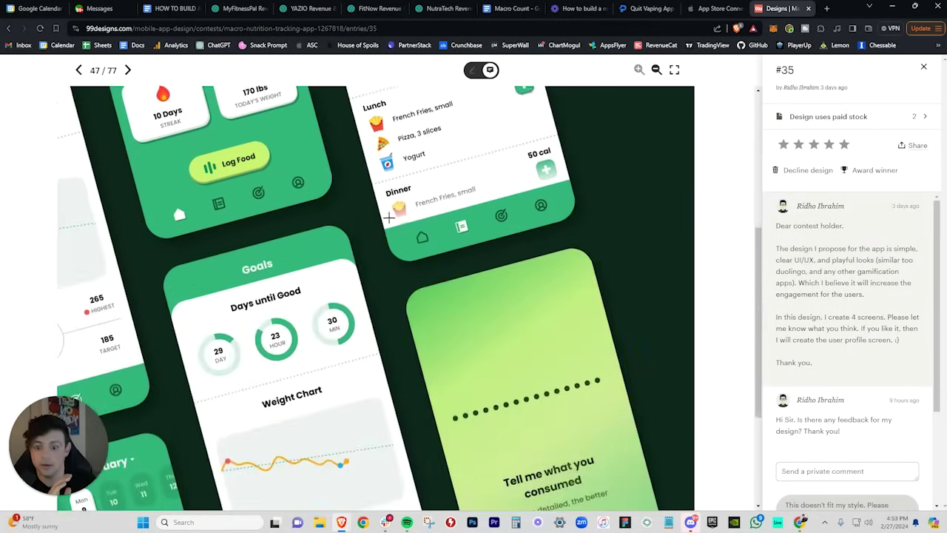
pyautogui.scroll(6, 390, 334)
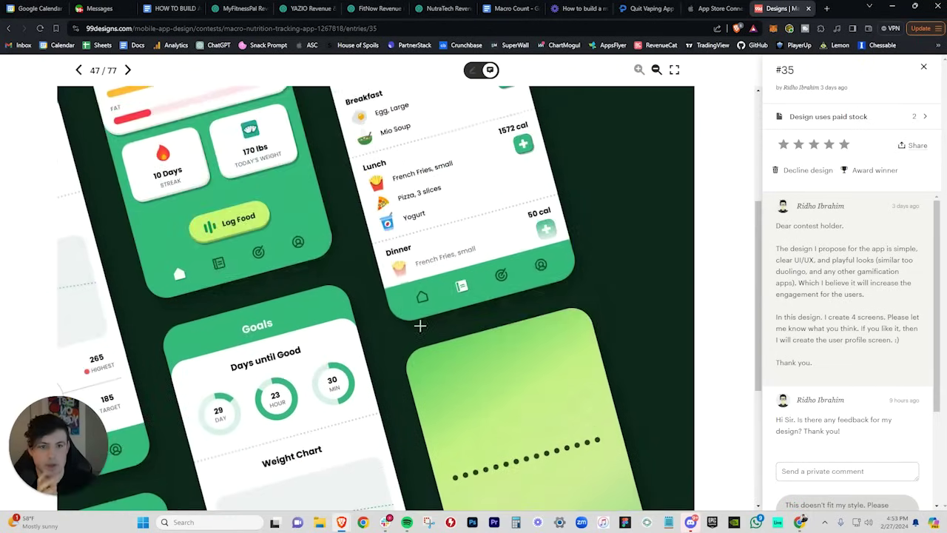
pyautogui.click(924, 67)
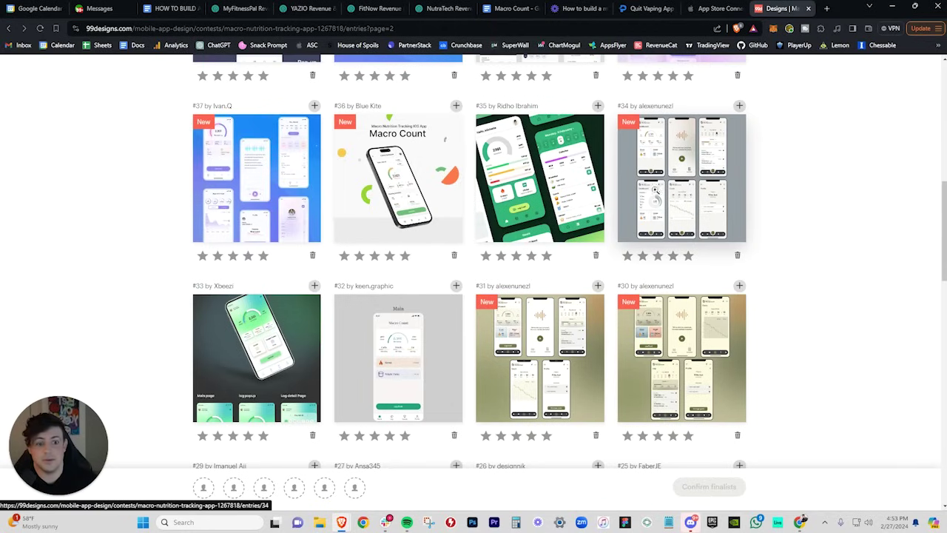
pyautogui.scroll(-2, 541, 200)
# Zoom into entry #32's Main screen, then reopen #35 and close back to the gallery
pyautogui.click(413, 209)
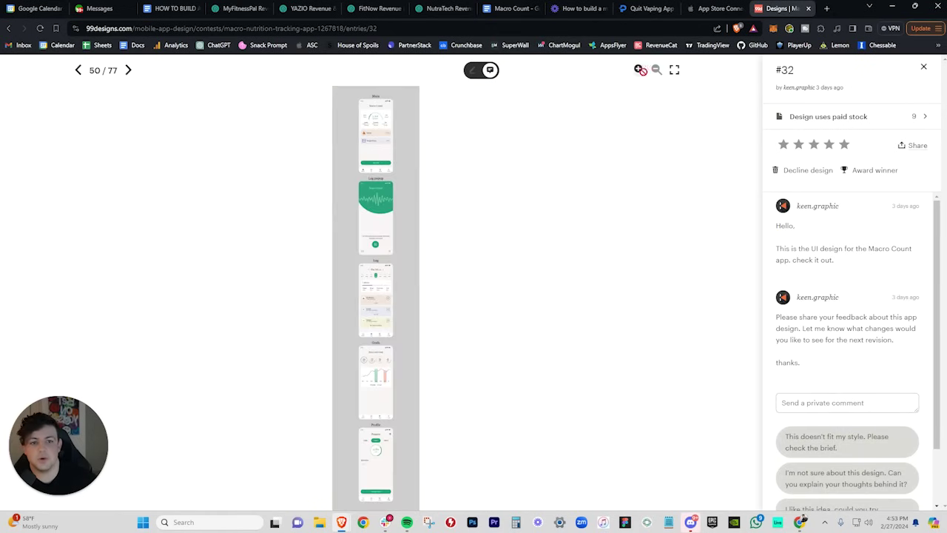
pyautogui.click(640, 70)
pyautogui.scroll(-1, 422, 133)
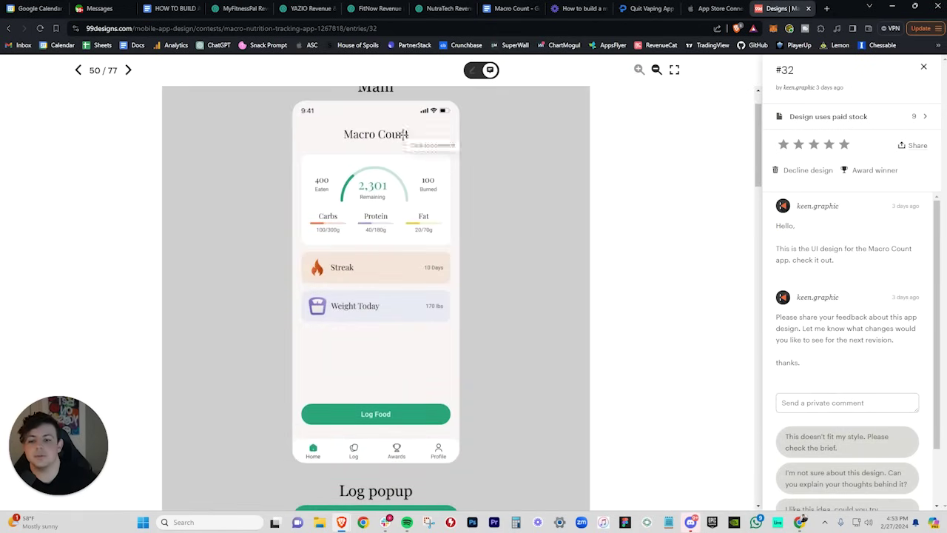
pyautogui.press('Escape')
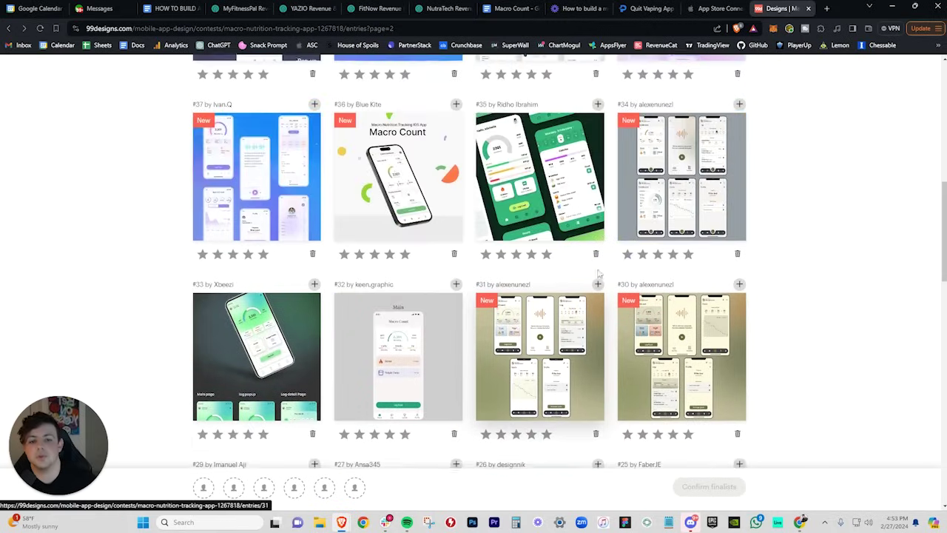
pyautogui.click(549, 205)
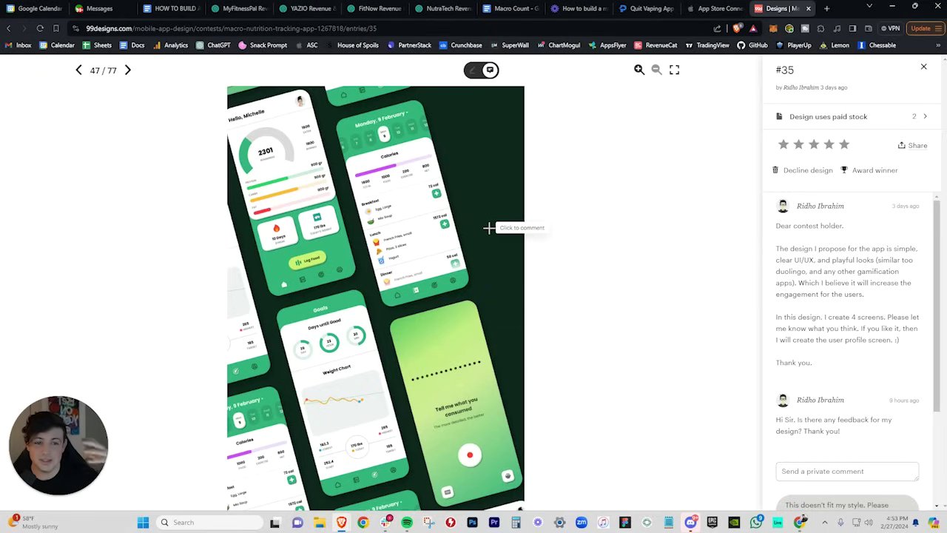
pyautogui.click(631, 235)
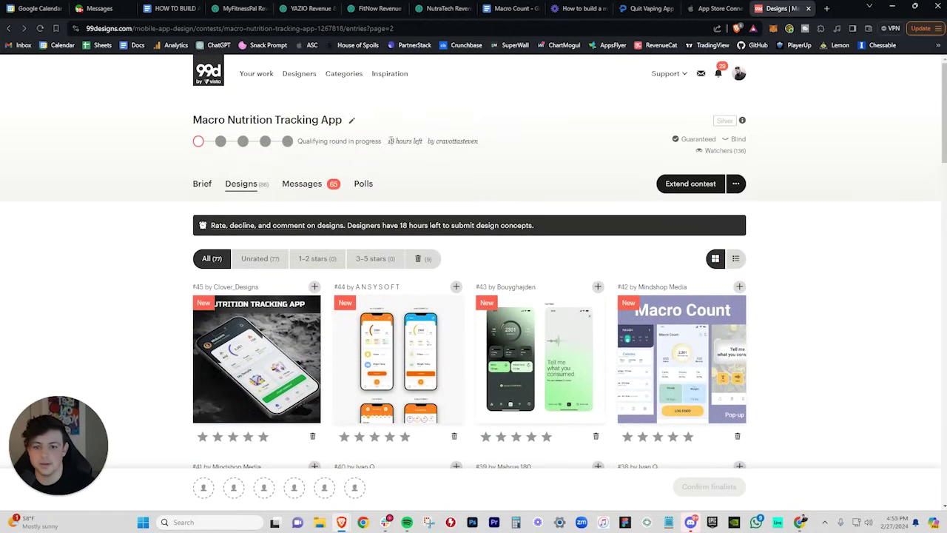
# Scroll the Designs grid and open entry #35 at full size
pyautogui.scroll(-10, 466, 210)
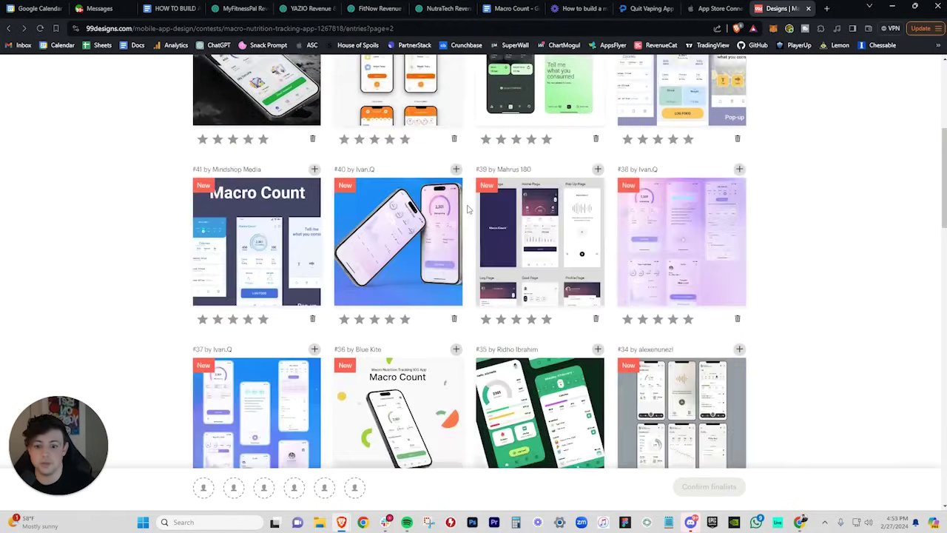
pyautogui.click(543, 170)
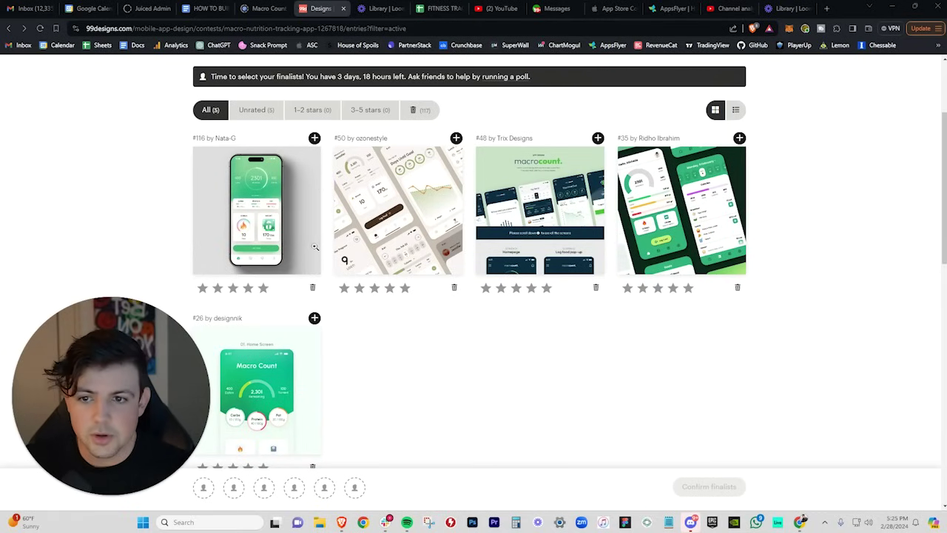
pyautogui.click(434, 113)
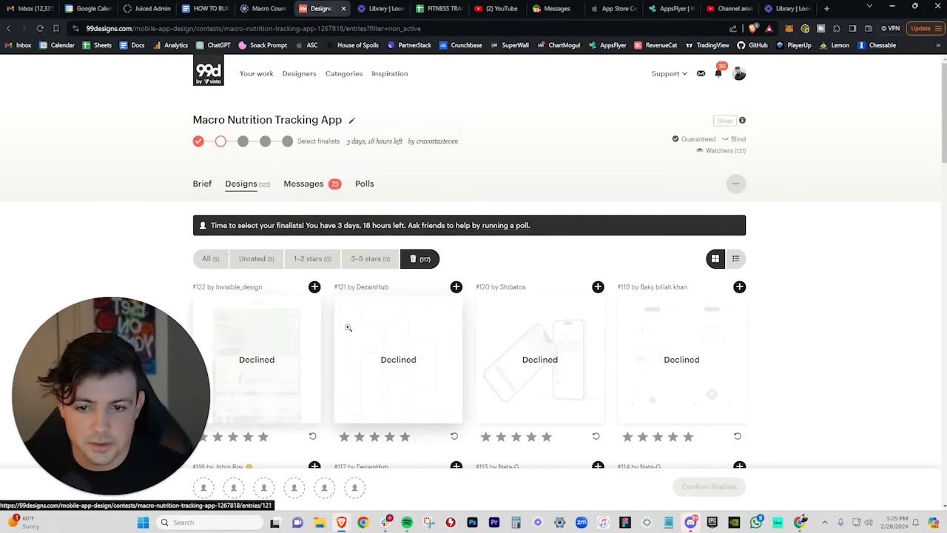
pyautogui.click(211, 258)
pyautogui.scroll(-4, 253, 185)
pyautogui.scroll(3, 253, 185)
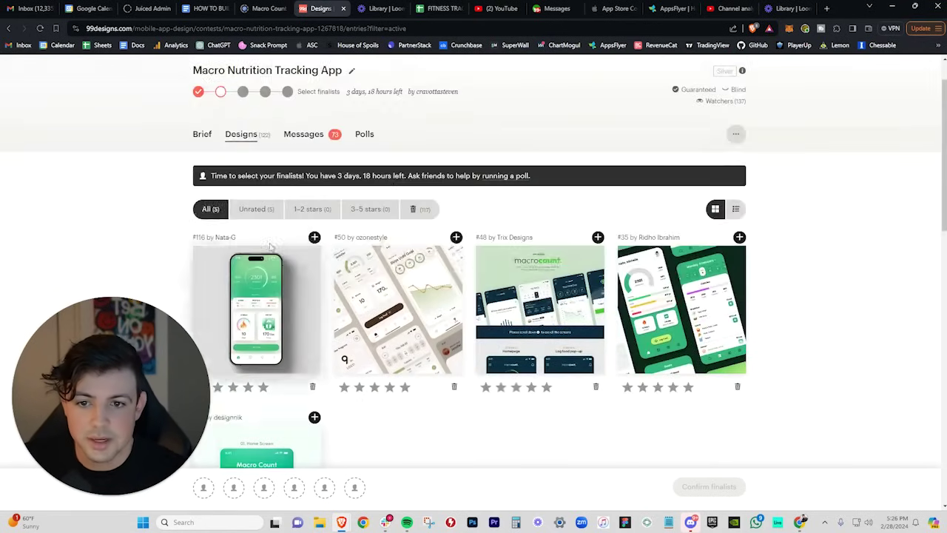
pyautogui.scroll(-2, 274, 406)
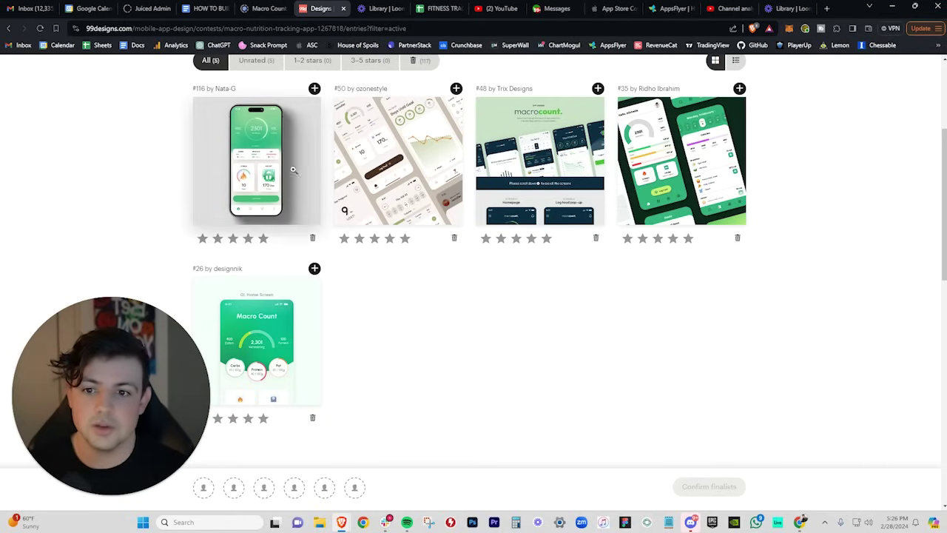
pyautogui.click(245, 170)
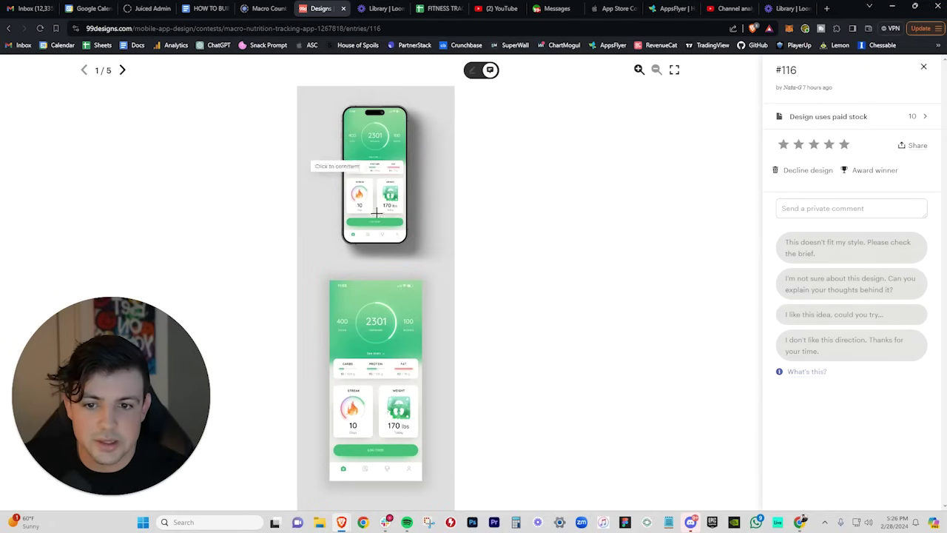
pyautogui.click(923, 67)
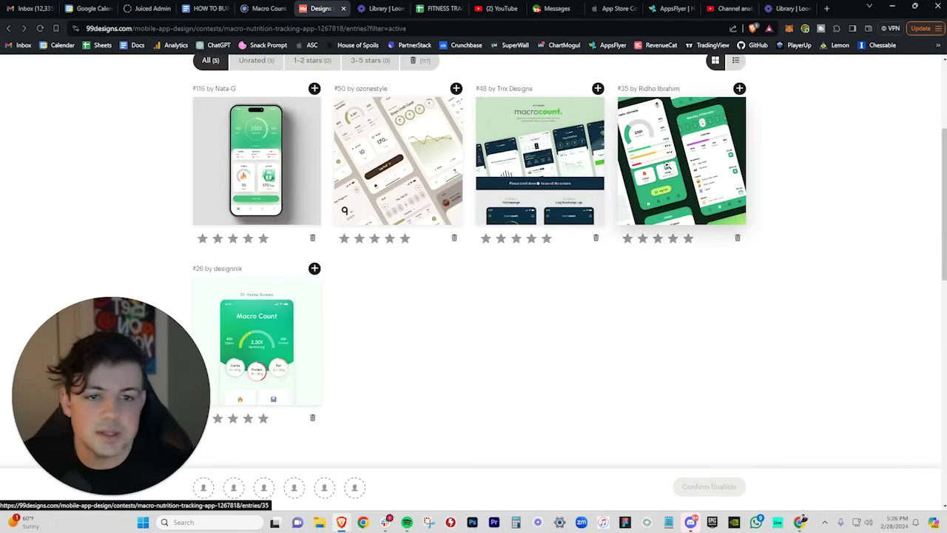
pyautogui.click(695, 151)
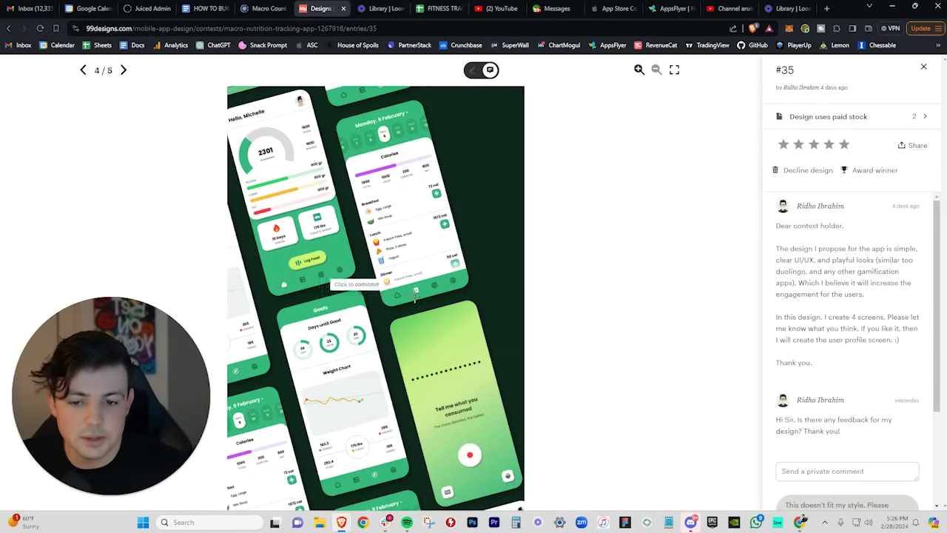
pyautogui.click(923, 67)
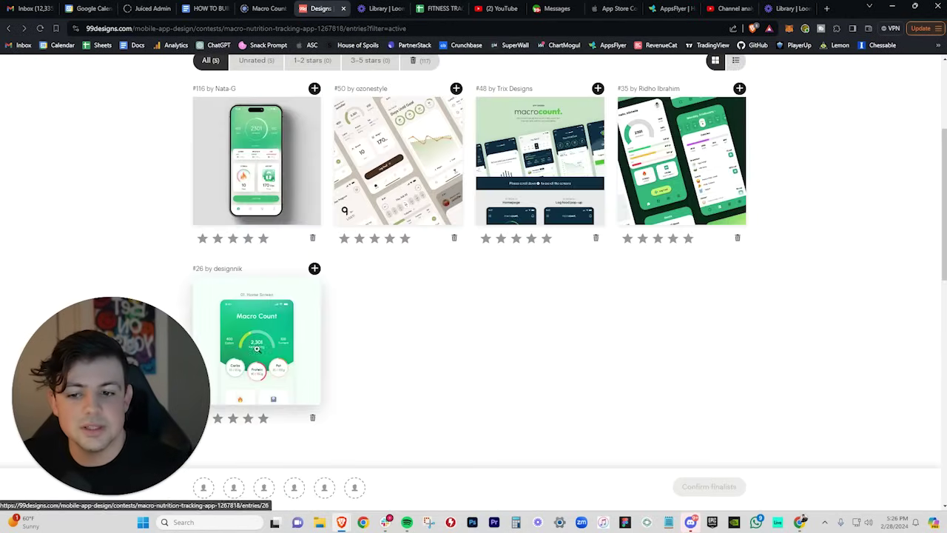
pyautogui.click(322, 303)
pyautogui.click(640, 69)
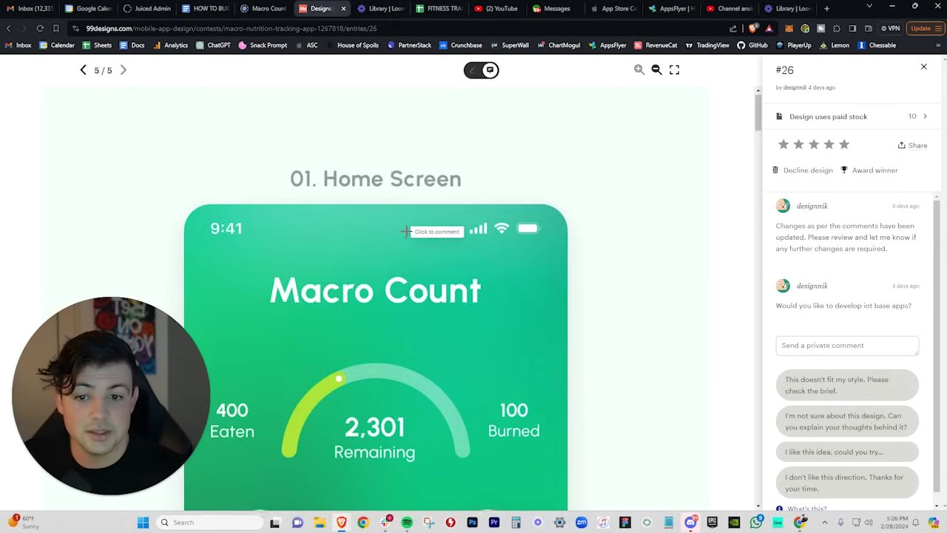
pyautogui.scroll(-3, 443, 222)
pyautogui.scroll(-5, 473, 244)
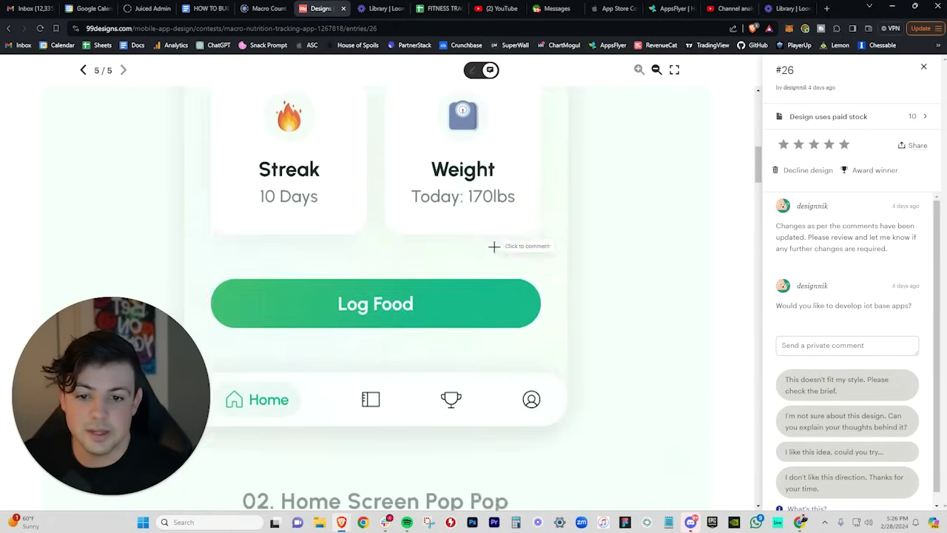
pyautogui.scroll(4, 495, 246)
pyautogui.scroll(2, 492, 252)
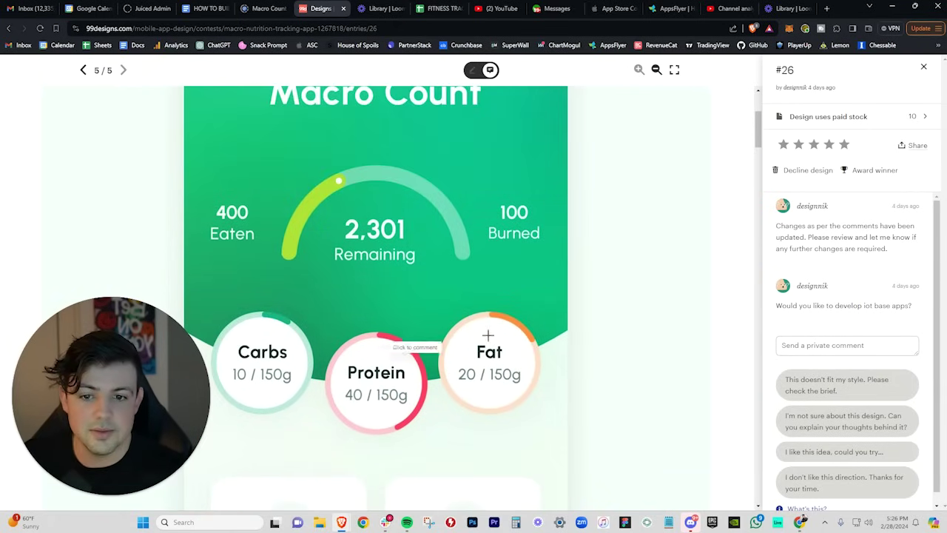
pyautogui.click(296, 364)
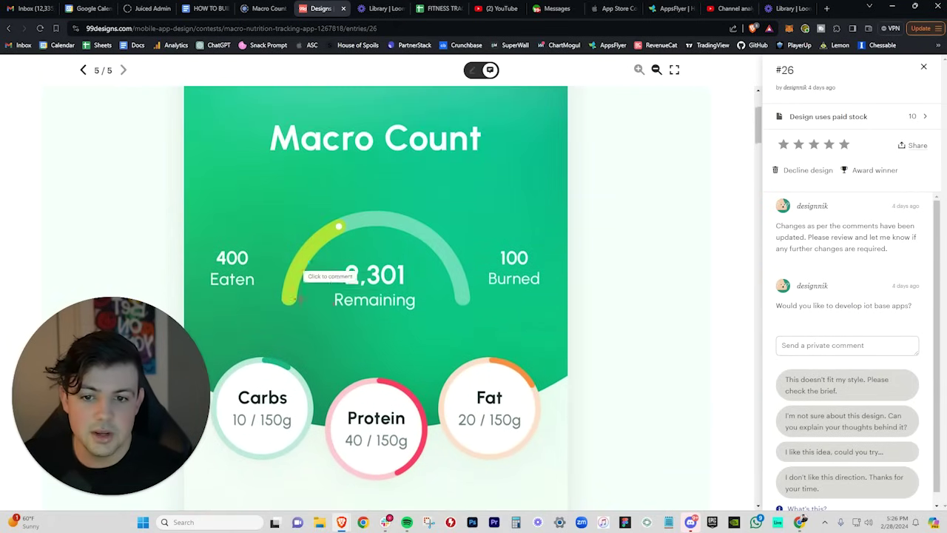
pyautogui.click(923, 67)
pyautogui.click(656, 203)
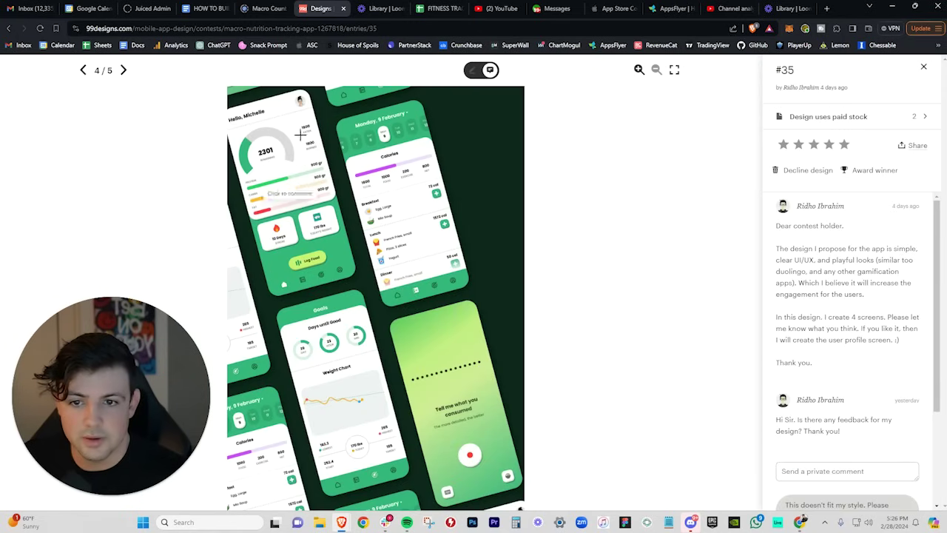
pyautogui.click(923, 66)
pyautogui.click(560, 163)
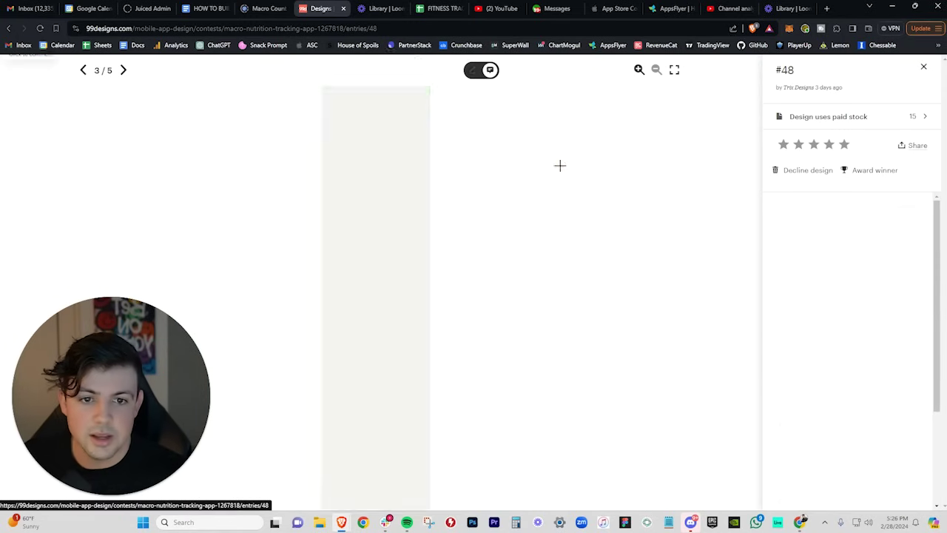
pyautogui.click(639, 68)
pyautogui.scroll(-10, 494, 235)
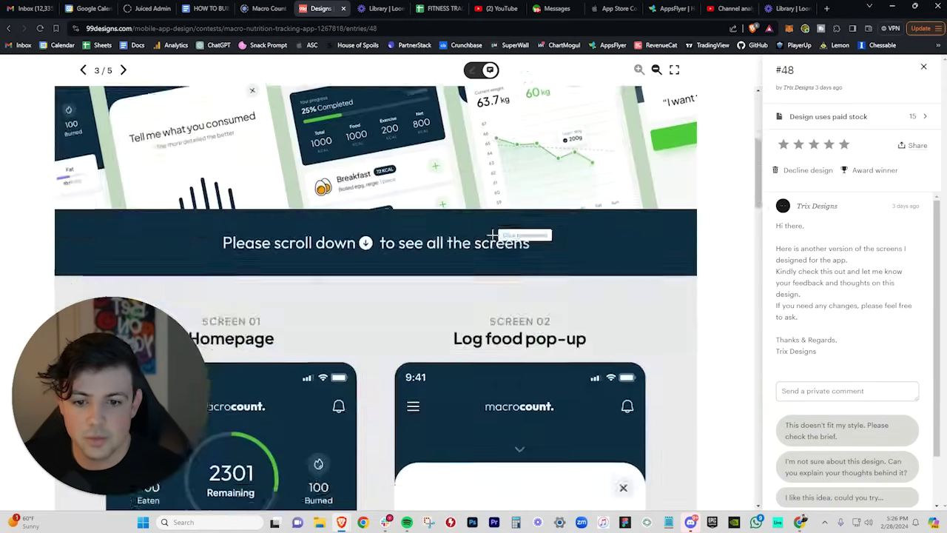
pyautogui.scroll(1, 518, 252)
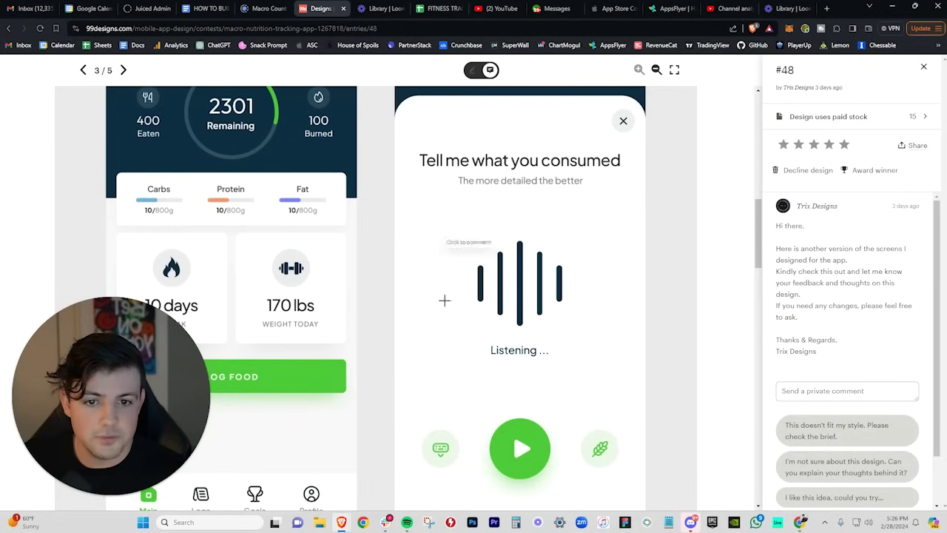
pyautogui.scroll(2, 496, 244)
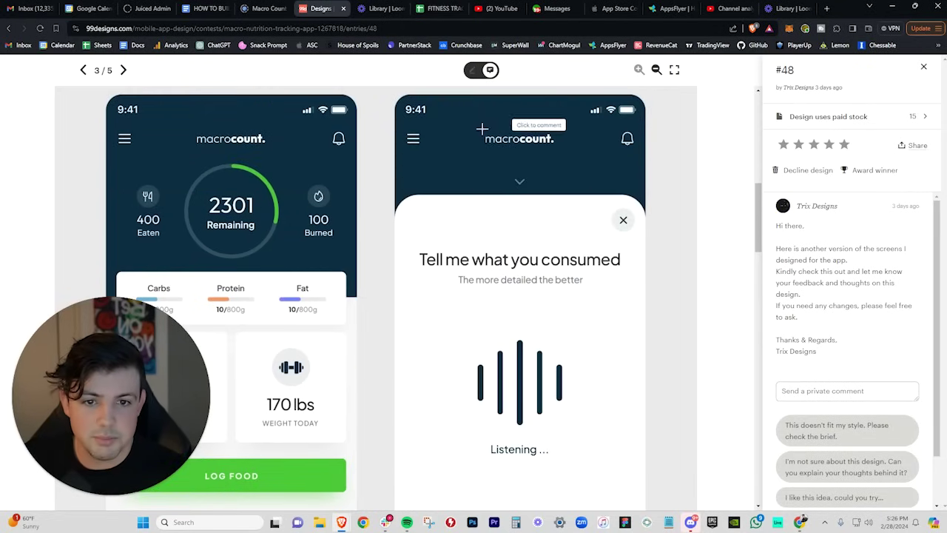
pyautogui.click(923, 68)
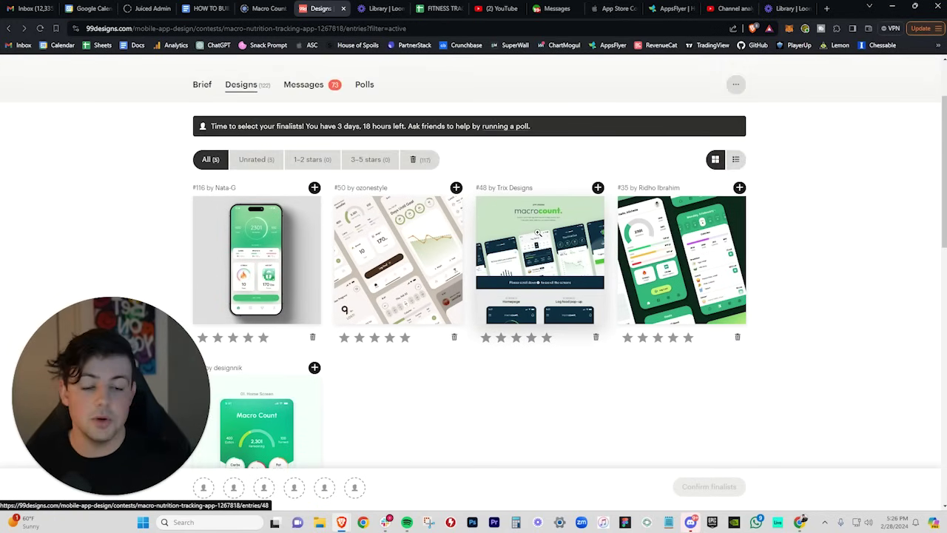
pyautogui.click(721, 235)
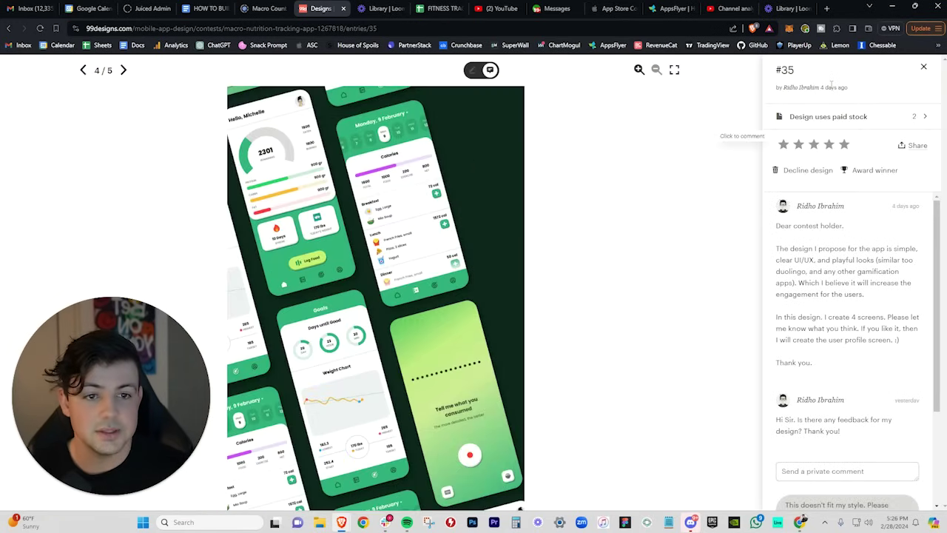
pyautogui.click(923, 68)
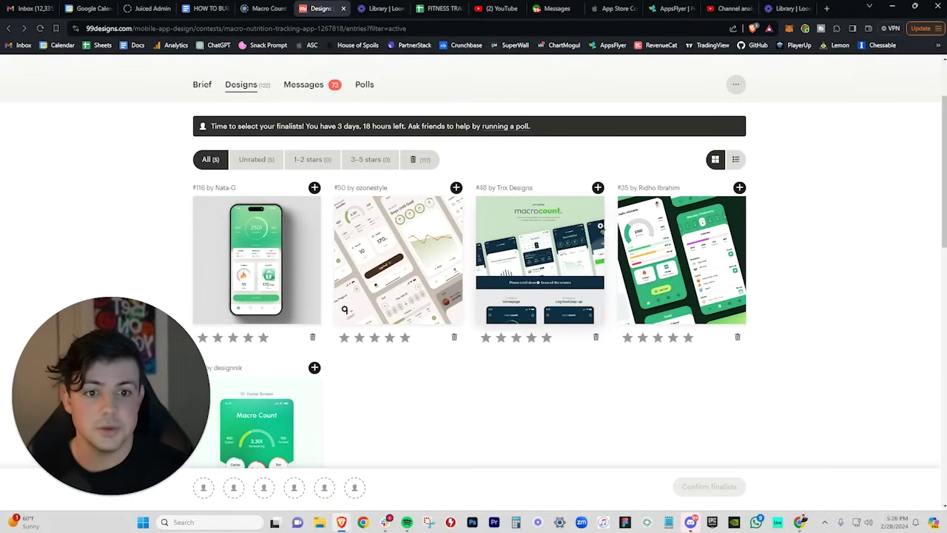
# Make design #35 the finalist and move the contest to the final round
pyautogui.click(739, 187)
pyautogui.click(691, 494)
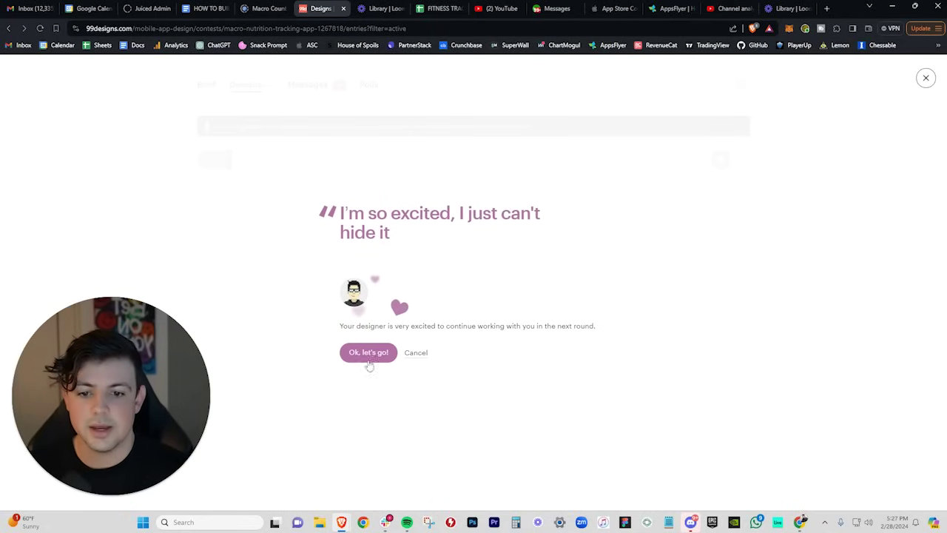
pyautogui.click(370, 352)
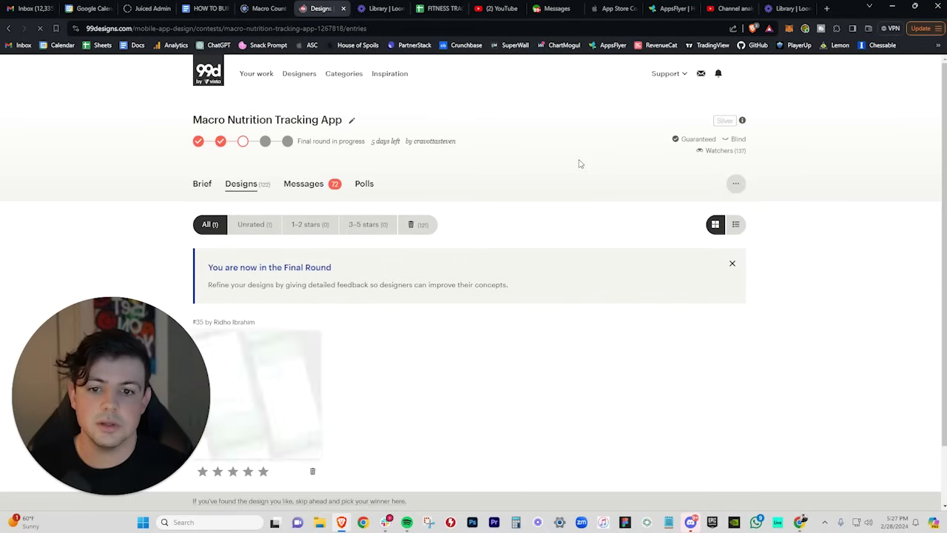
# Look over the Final Round notice and the single remaining design #35
pyautogui.scroll(-1, 343, 233)
pyautogui.tripleClick(220, 200)
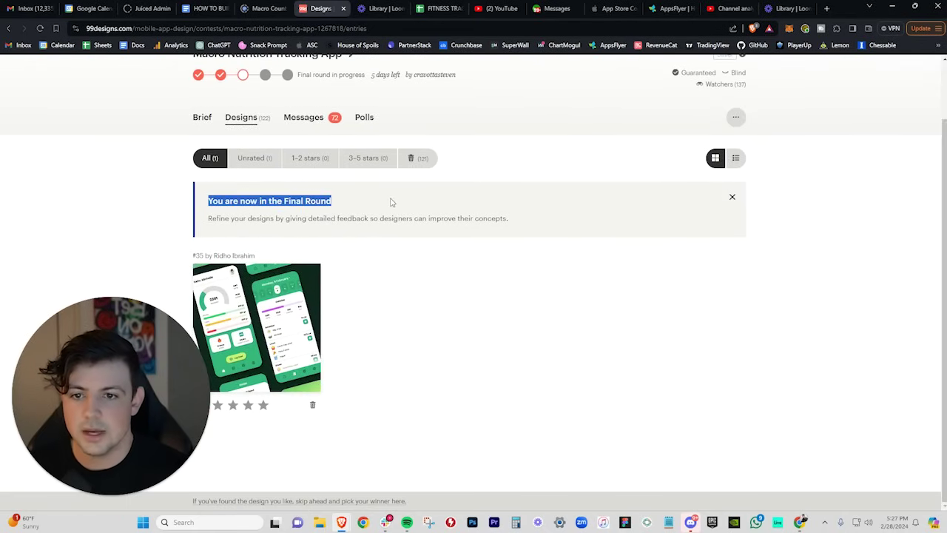
pyautogui.click(418, 205)
pyautogui.scroll(1, 419, 205)
pyautogui.moveTo(372, 141); pyautogui.dragTo(426, 157)
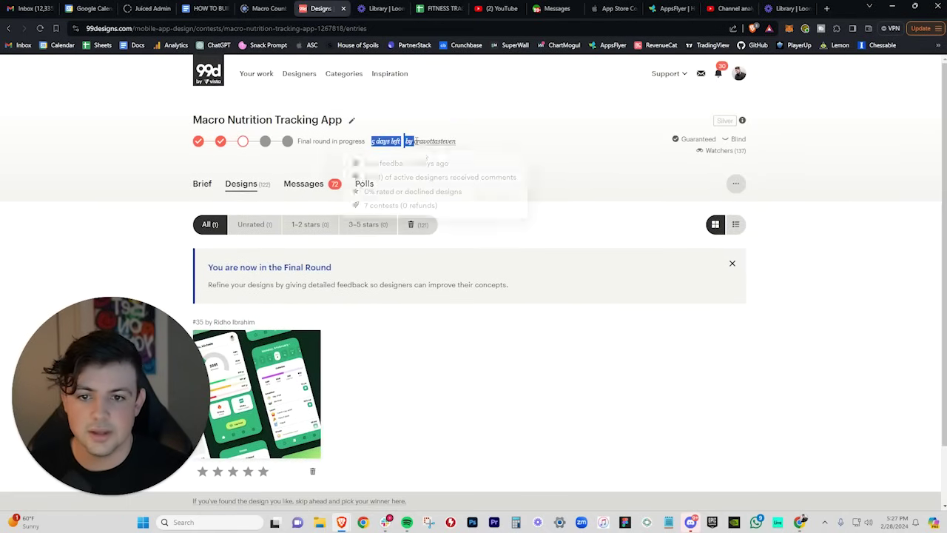
pyautogui.click(538, 161)
pyautogui.scroll(-1, 272, 319)
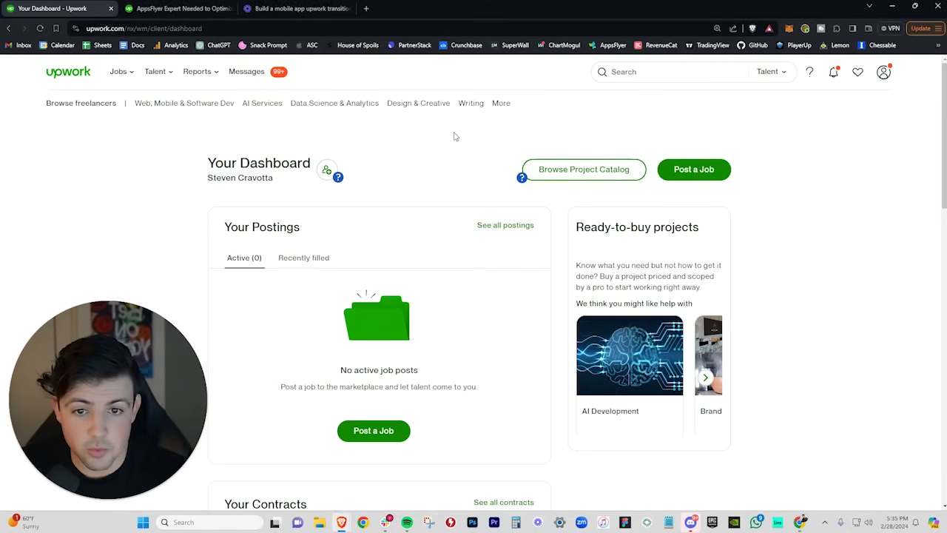
pyautogui.scroll(-3, 452, 136)
pyautogui.scroll(3, 455, 114)
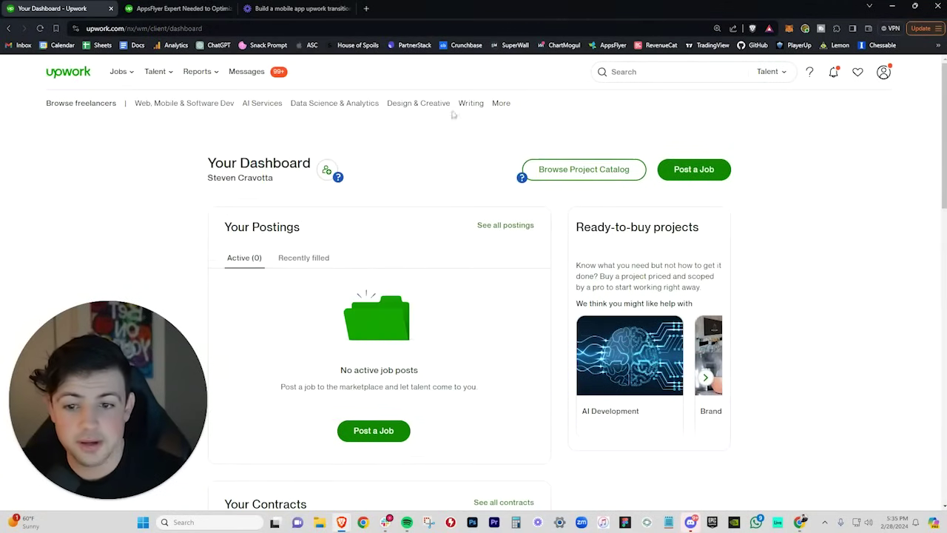
pyautogui.click(175, 9)
pyautogui.scroll(-3, 777, 243)
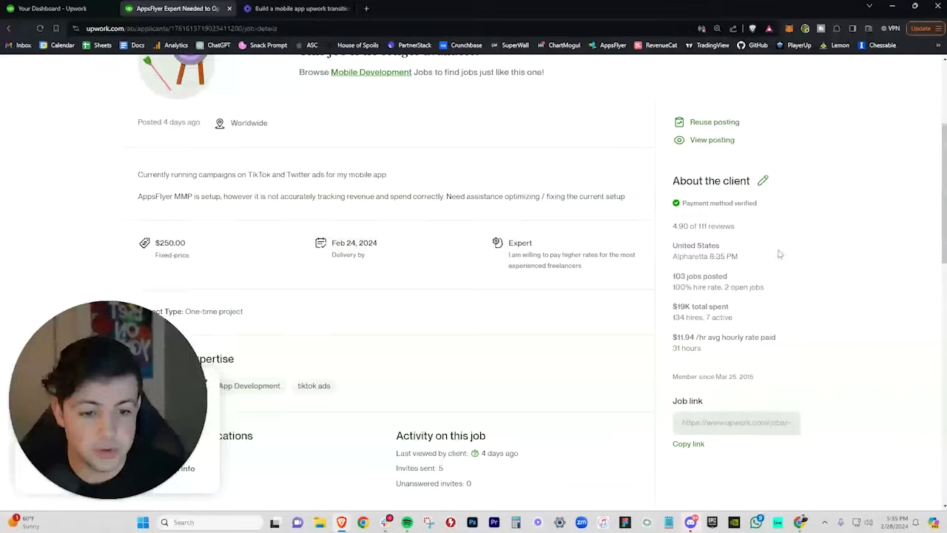
pyautogui.scroll(-1, 789, 243)
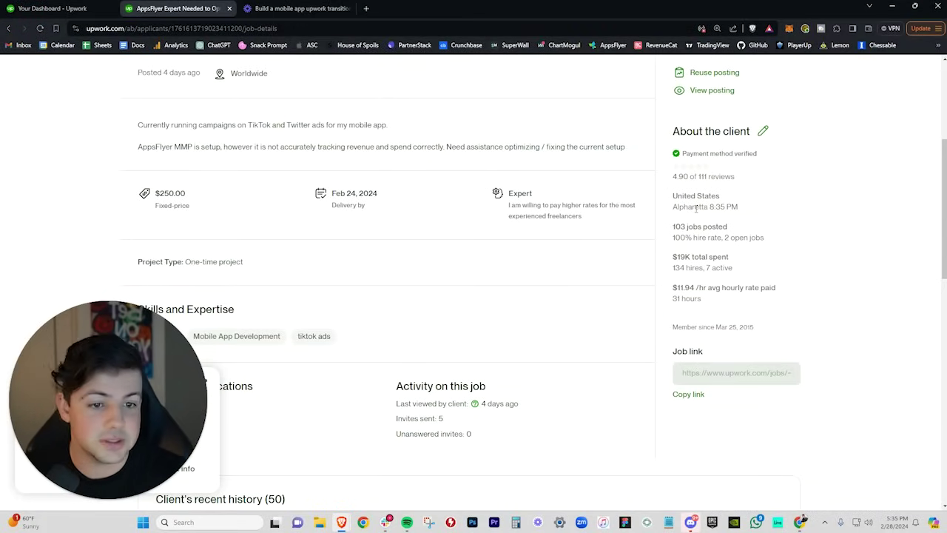
pyautogui.moveTo(673, 236); pyautogui.dragTo(777, 300)
pyautogui.click(708, 250)
pyautogui.tripleClick(692, 208)
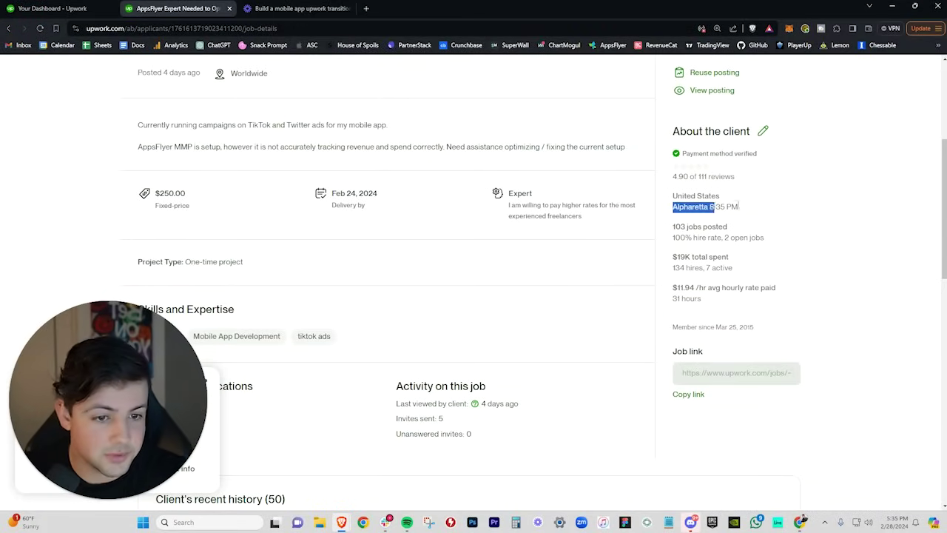
pyautogui.tripleClick(674, 226)
pyautogui.moveTo(674, 238); pyautogui.dragTo(753, 237)
pyautogui.moveTo(677, 258); pyautogui.dragTo(719, 257)
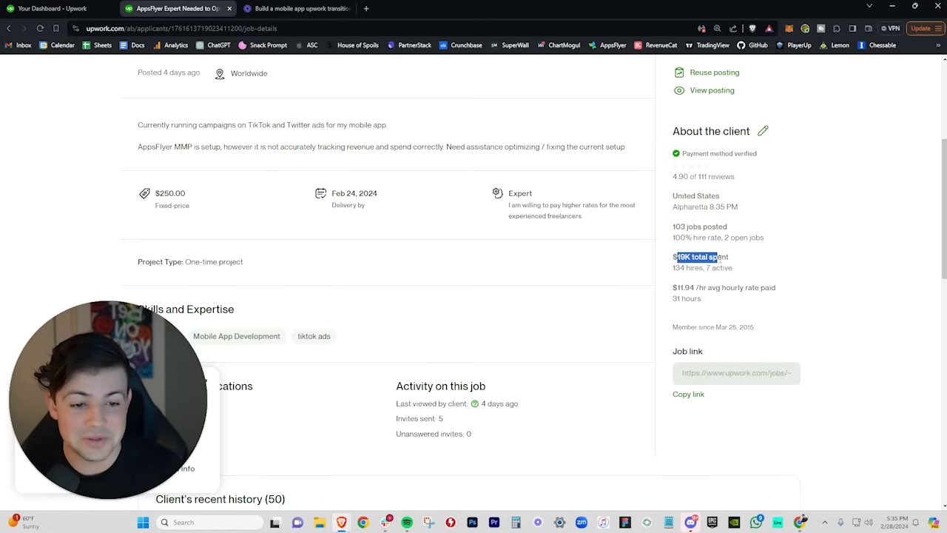
pyautogui.scroll(4, 704, 233)
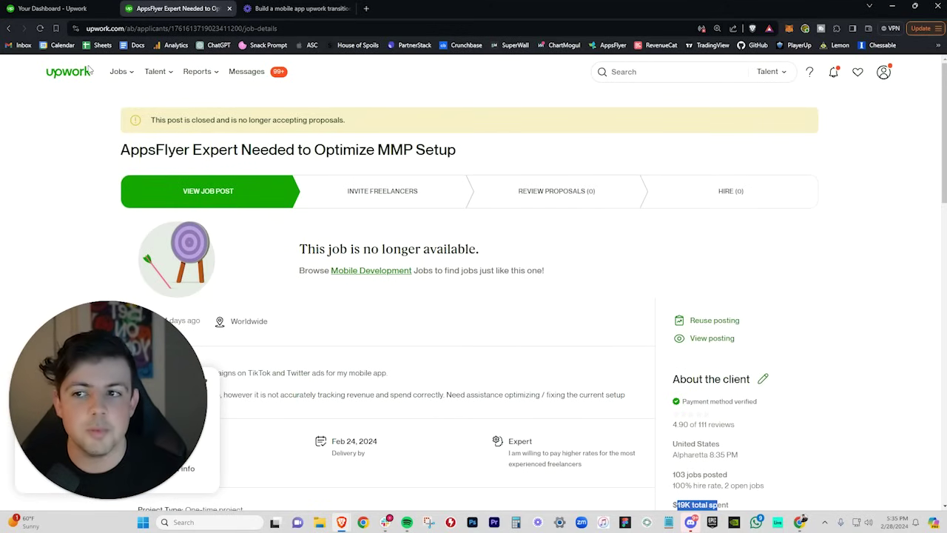
pyautogui.click(48, 8)
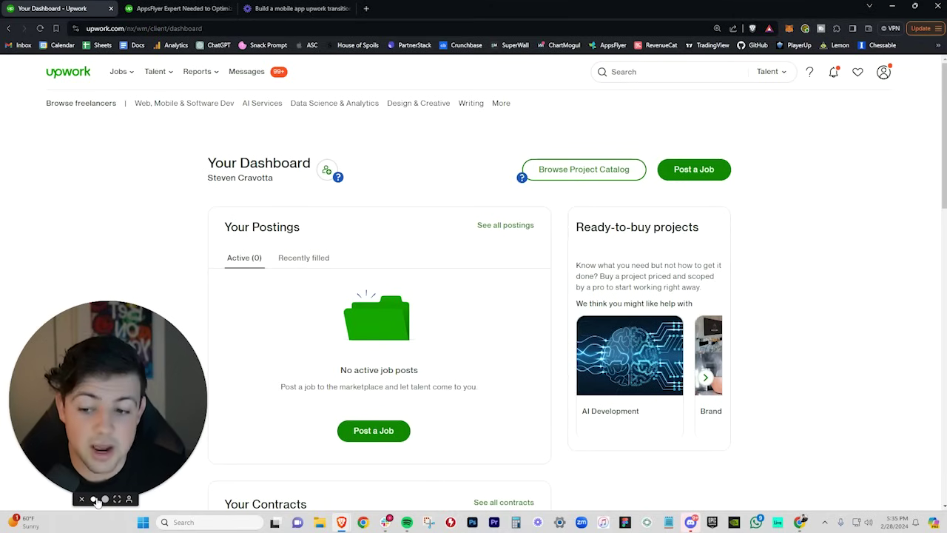
pyautogui.click(95, 500)
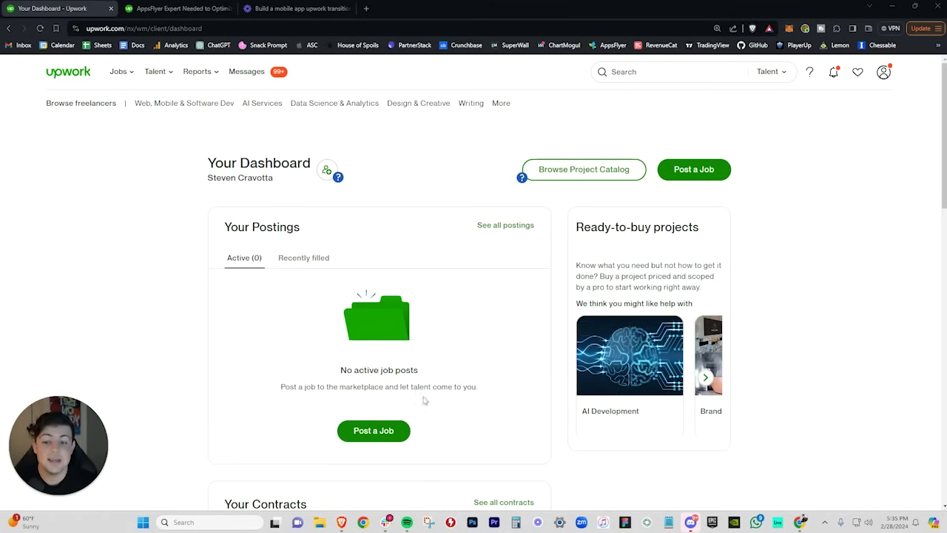
pyautogui.scroll(-3, 425, 401)
# Start a new job post as a short term project
pyautogui.click(387, 332)
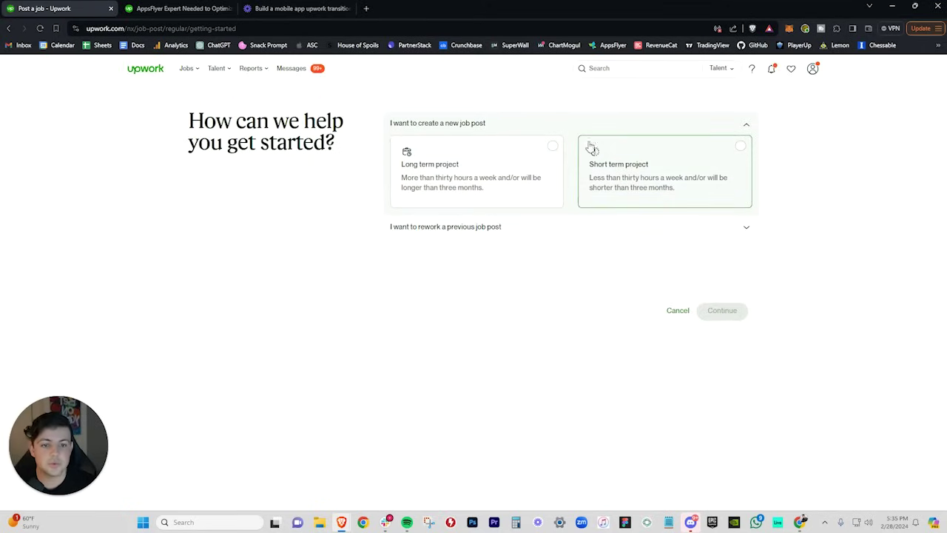
pyautogui.click(599, 159)
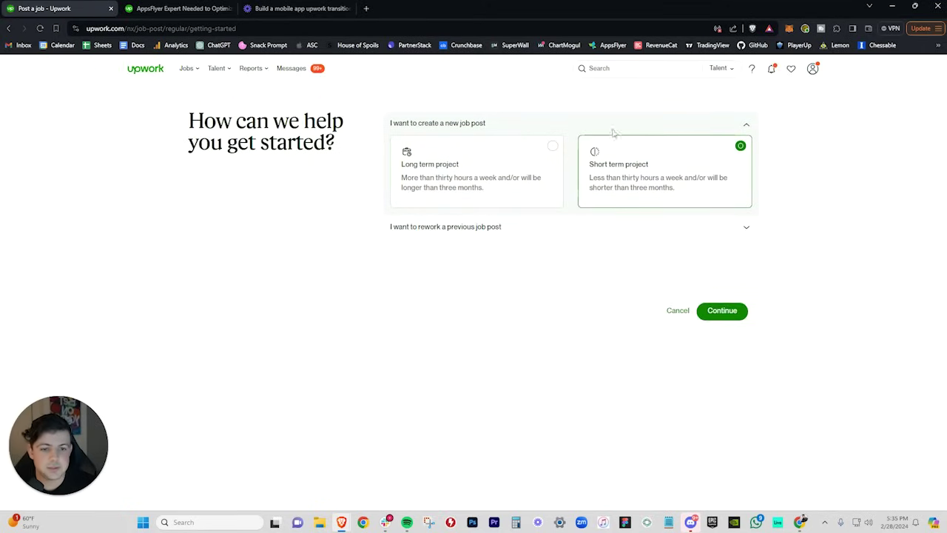
pyautogui.click(738, 311)
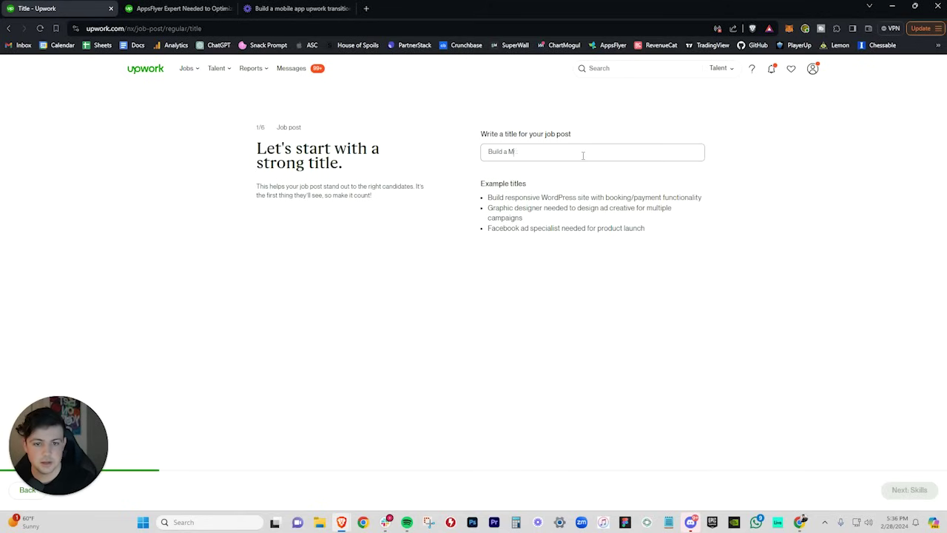
# Title it 'Developer needed to Build AI Macro Tracking Mobile App for iOS / Android' and continue to skills
pyautogui.write('for')
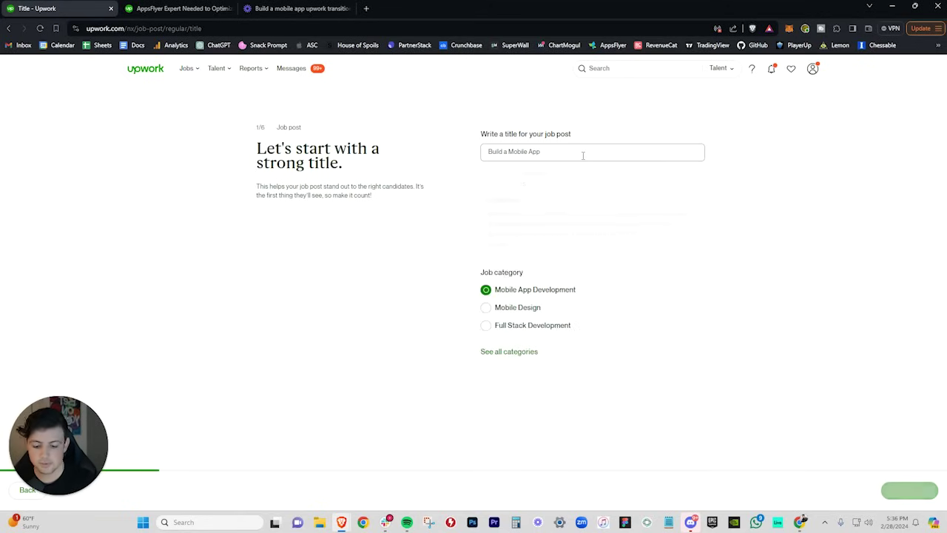
pyautogui.press('Home')
pyautogui.hotkey('ctrl', 'Delete')
pyautogui.hotkey('ctrl', 'Delete')
pyautogui.write('Developer need')
pyautogui.write('ed to Build AI ')
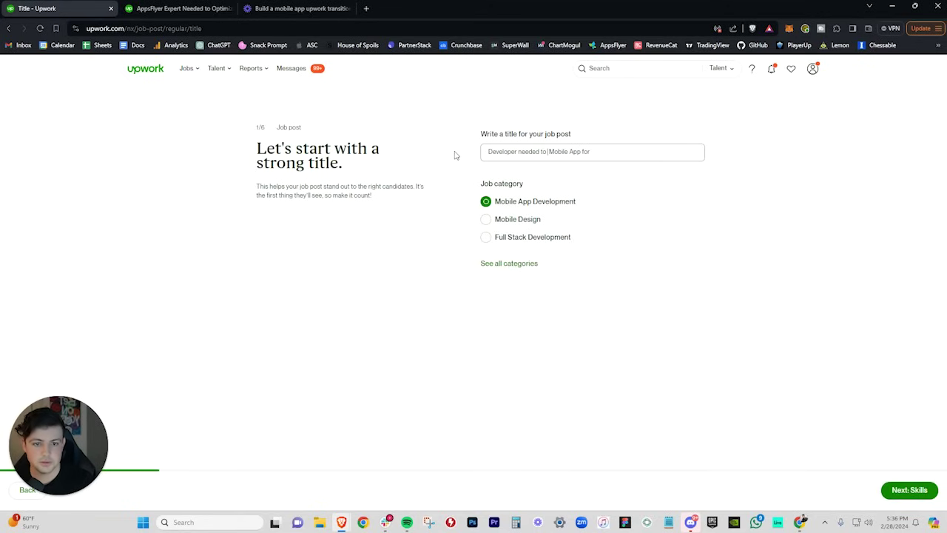
pyautogui.write('Macro Tracking')
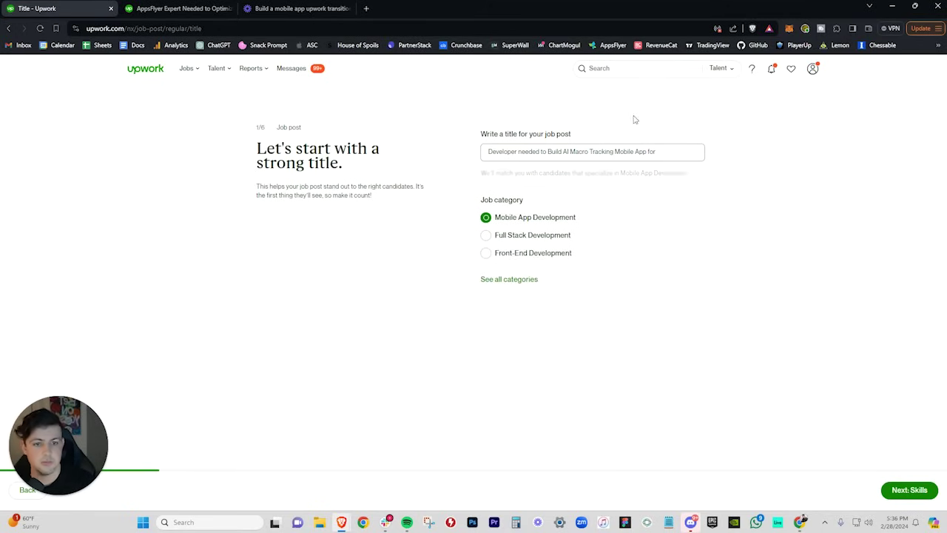
pyautogui.click(677, 151)
pyautogui.write('iOS / Android')
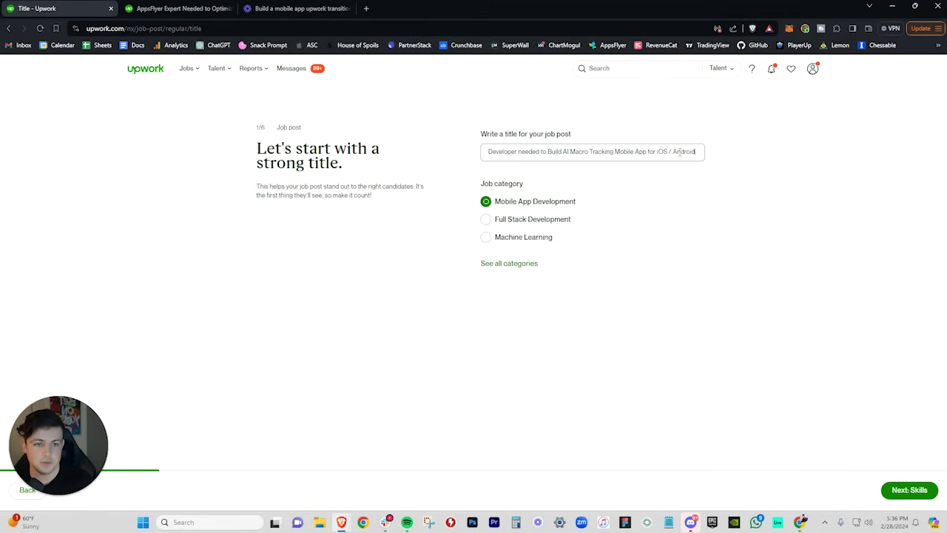
pyautogui.tripleClick(528, 152)
pyautogui.click(510, 152)
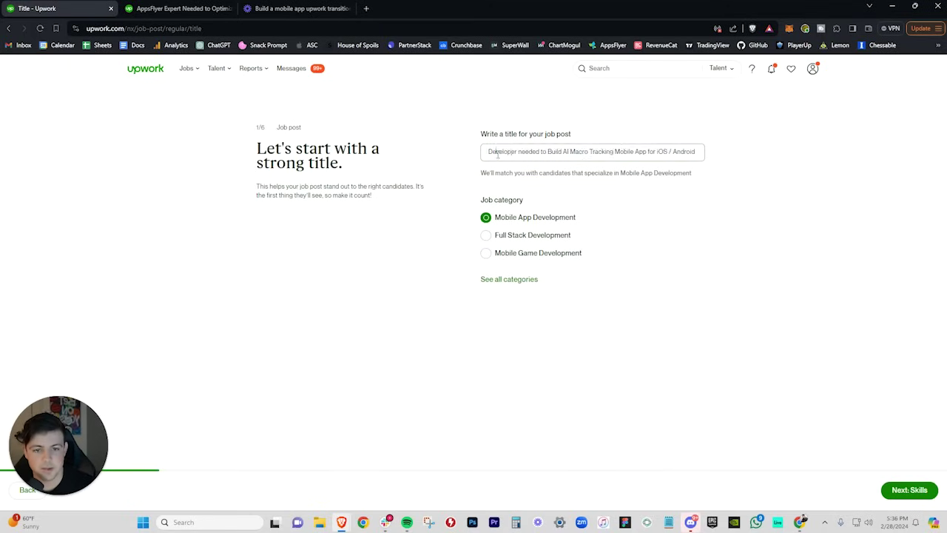
pyautogui.moveTo(495, 152); pyautogui.dragTo(669, 152)
pyautogui.click(656, 152)
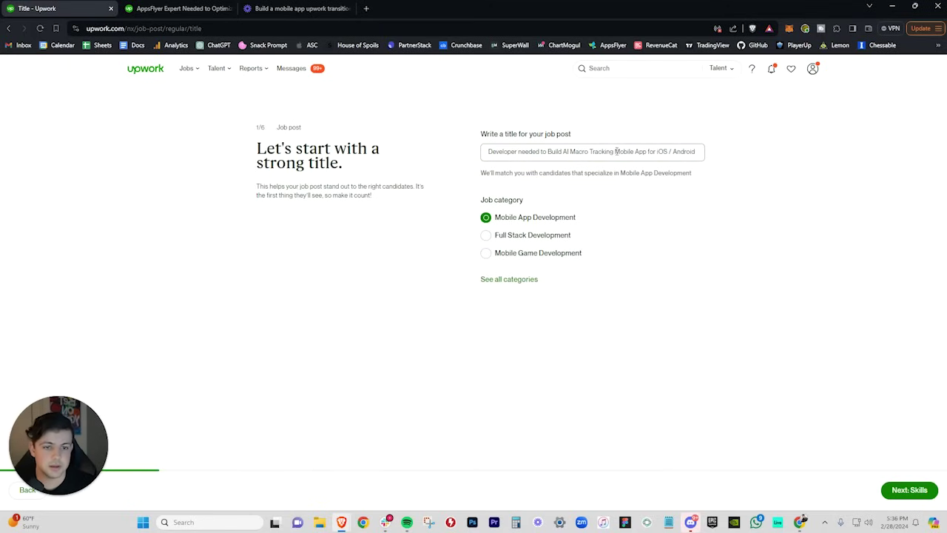
pyautogui.click(671, 150)
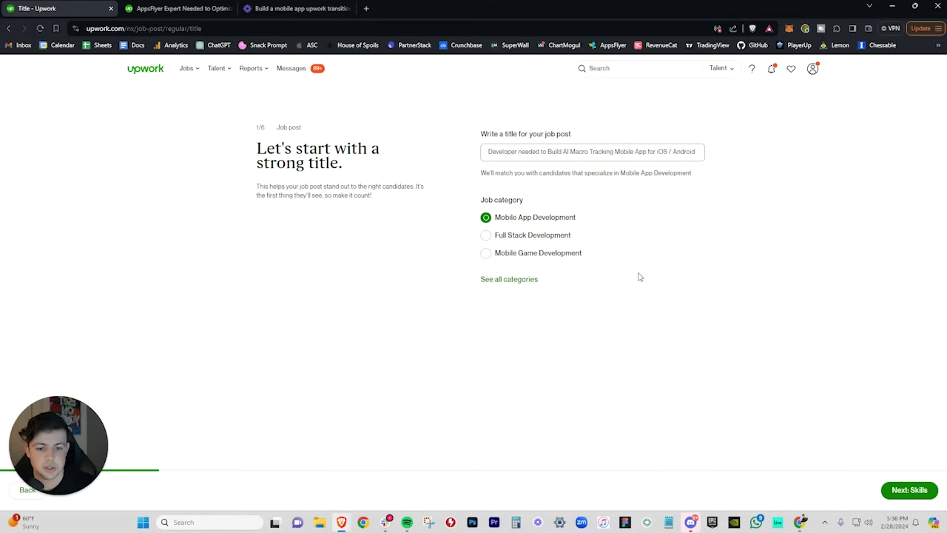
pyautogui.press('Return')
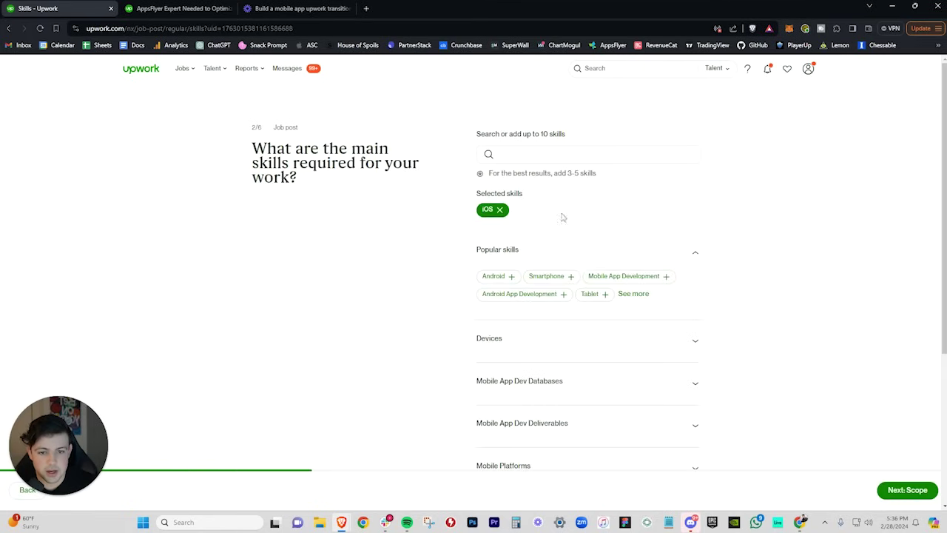
# Add Mobile App Development, Android App Development and React Native as skills
pyautogui.click(627, 278)
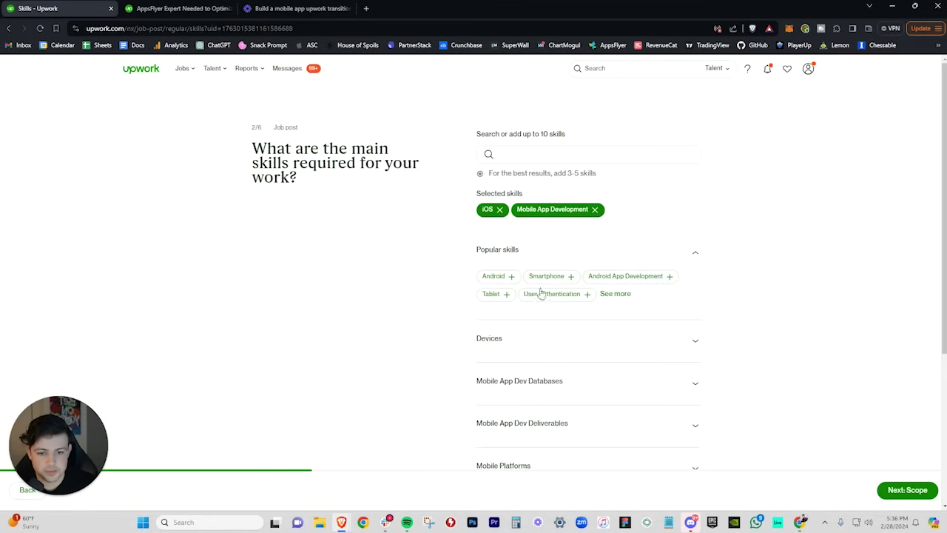
pyautogui.click(632, 277)
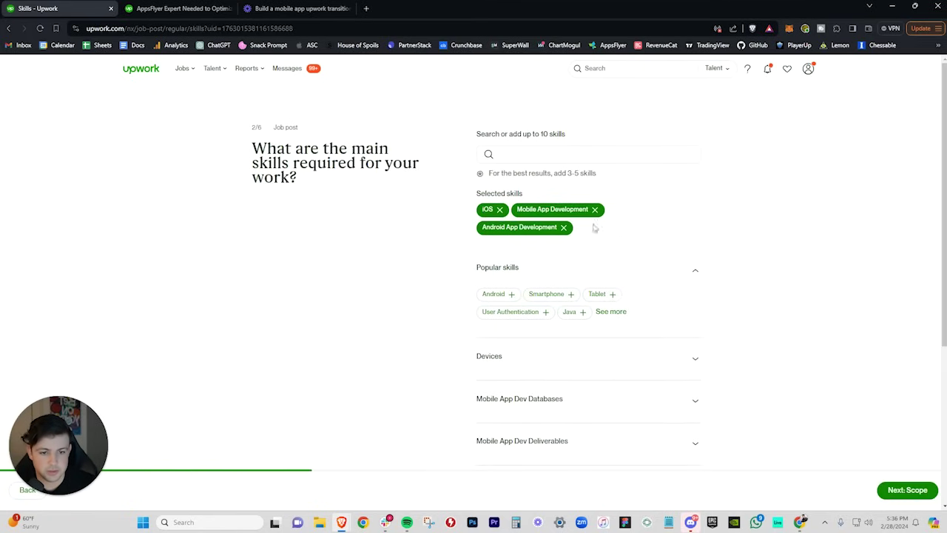
pyautogui.click(596, 158)
pyautogui.write('react')
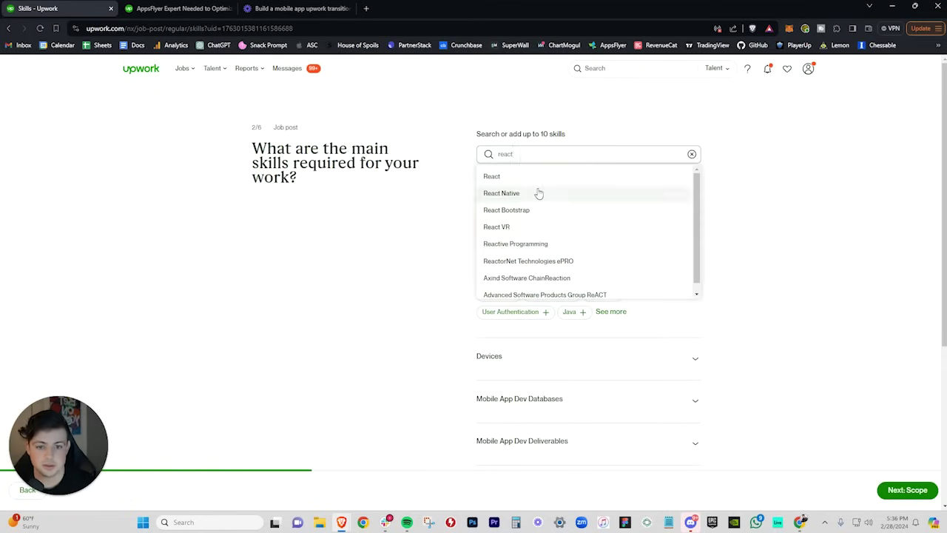
pyautogui.click(540, 193)
pyautogui.click(433, 131)
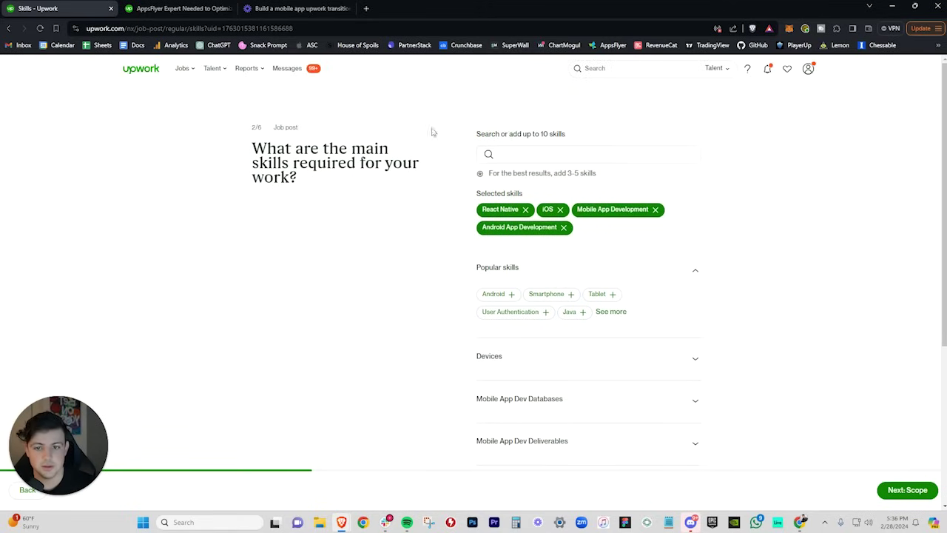
pyautogui.scroll(-3, 531, 240)
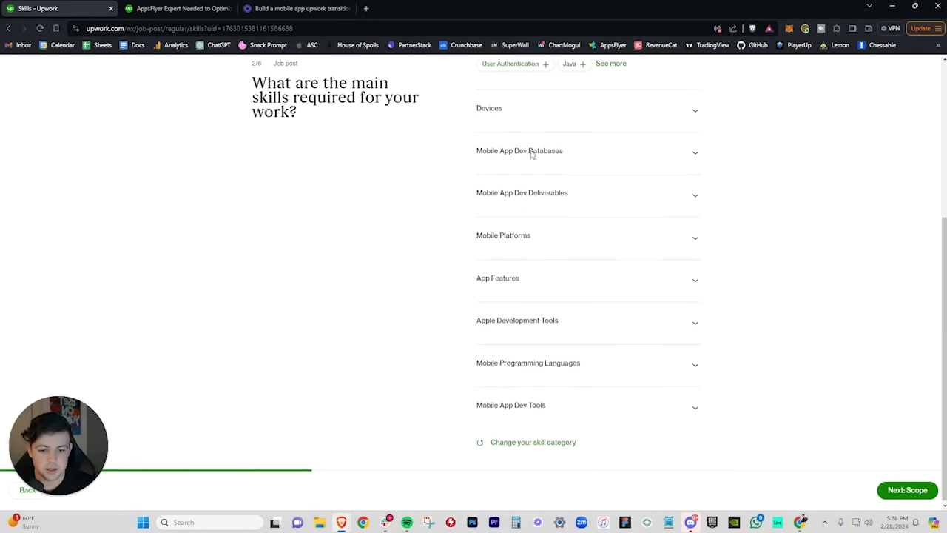
pyautogui.scroll(3, 528, 152)
pyautogui.scroll(-3, 544, 166)
pyautogui.scroll(3, 688, 342)
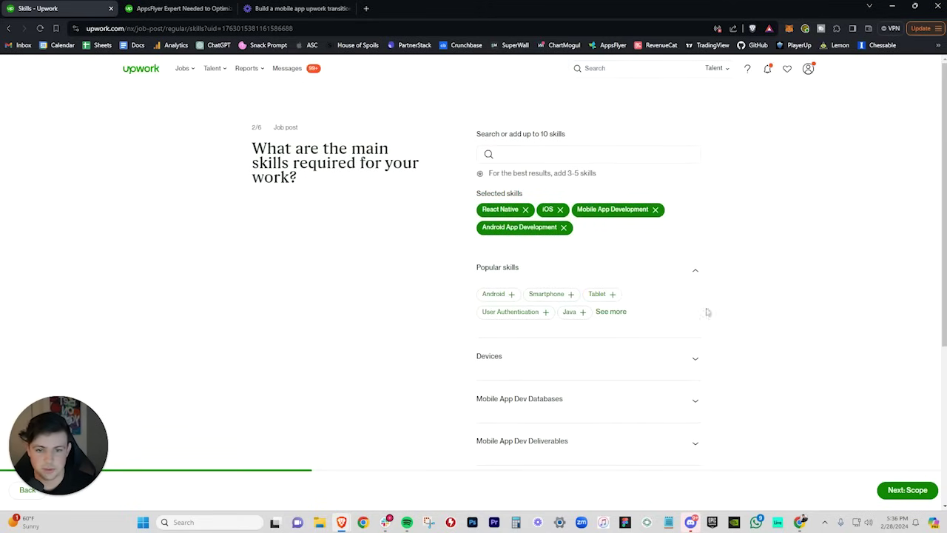
# Set scope to Medium, 1 to 3 months, Expert, contract-to-hire, and talent location Worldwide
pyautogui.click(900, 490)
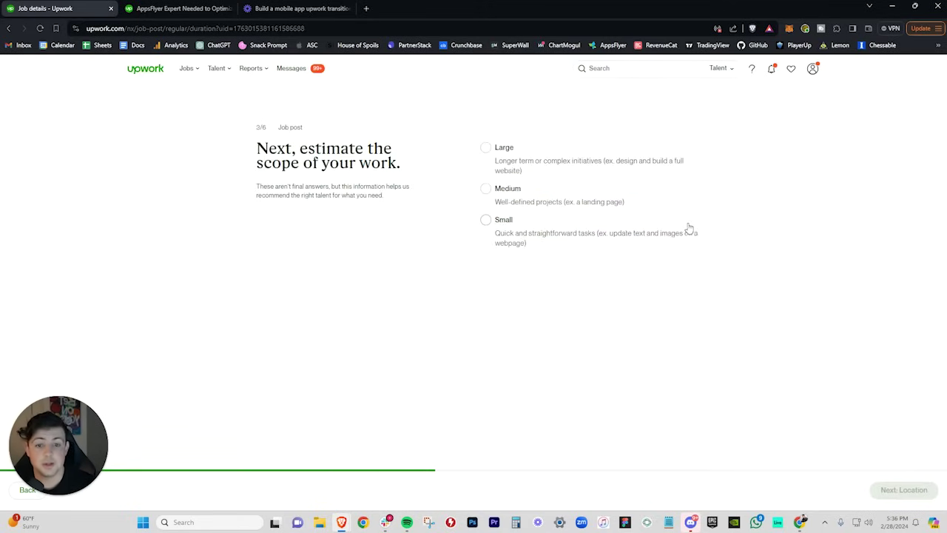
pyautogui.click(521, 197)
pyautogui.click(531, 228)
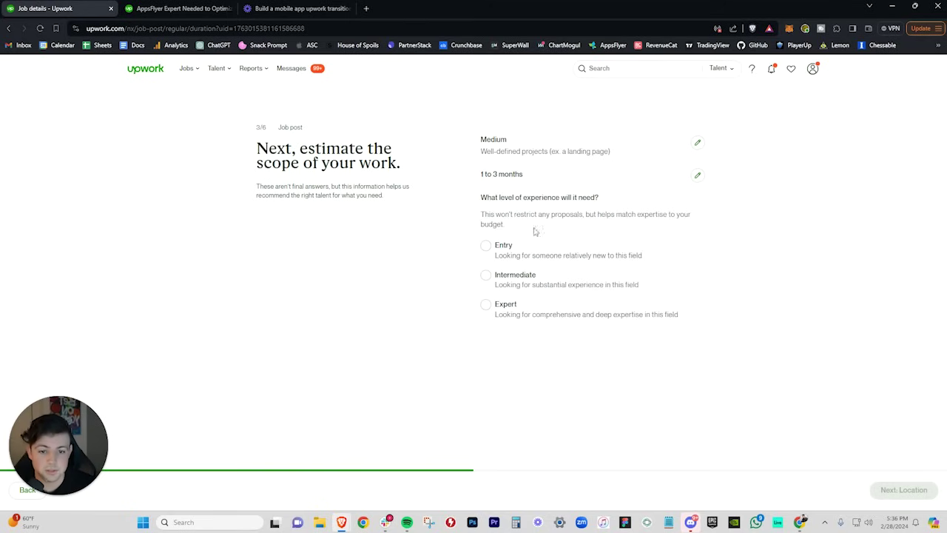
pyautogui.click(502, 320)
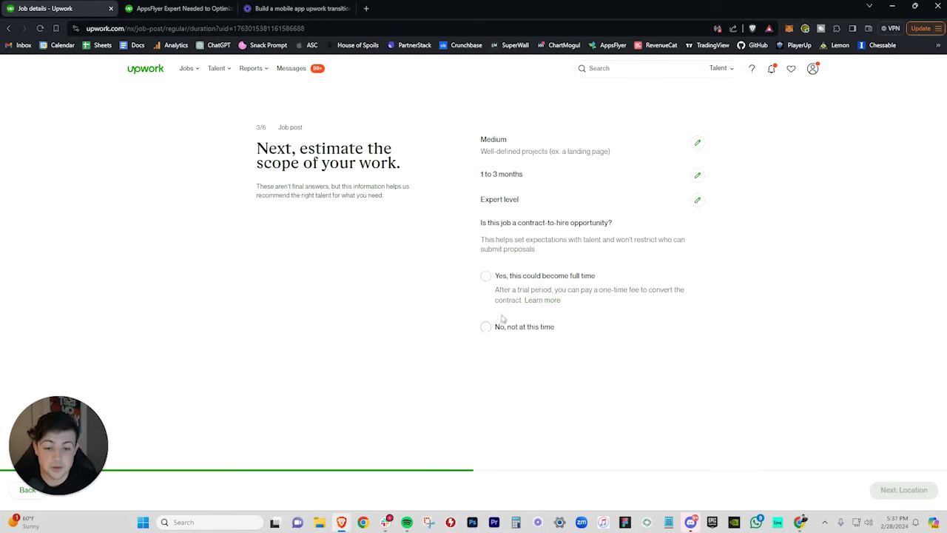
pyautogui.click(537, 278)
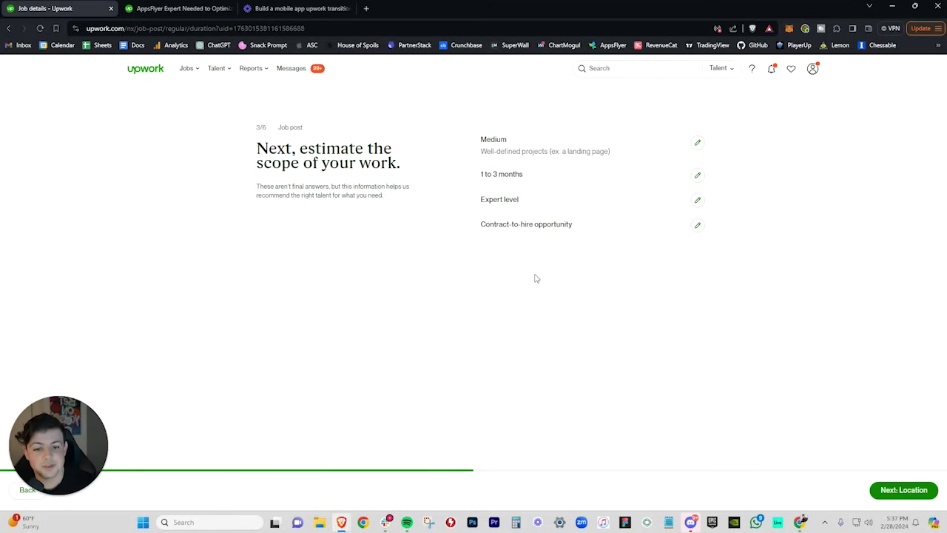
pyautogui.click(918, 489)
pyautogui.click(662, 167)
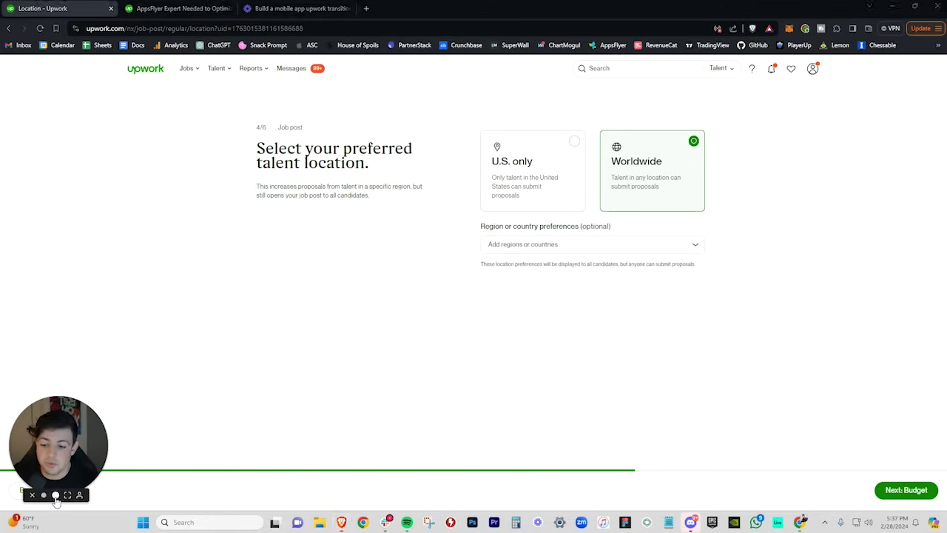
# Leave the Worldwide talent location with no region preferences and continue to the budget step
pyautogui.click(59, 503)
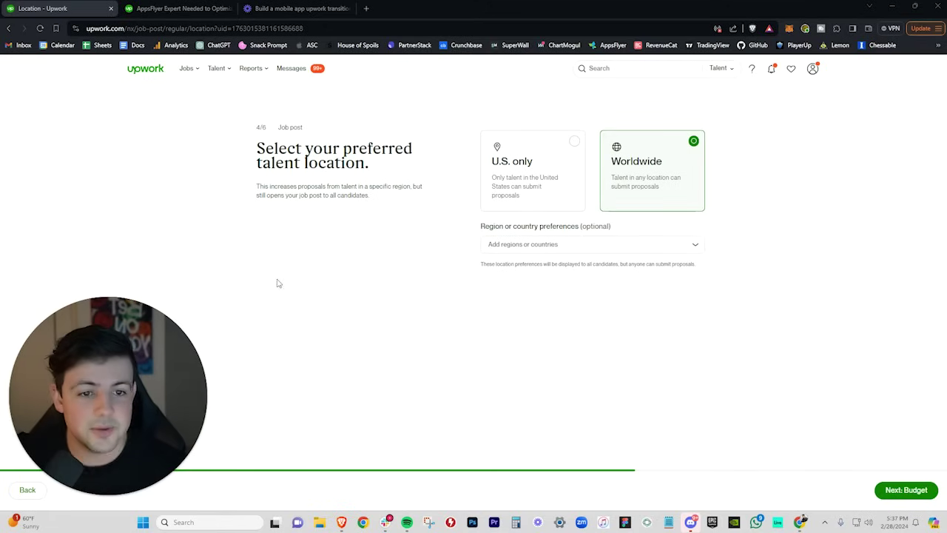
pyautogui.click(910, 492)
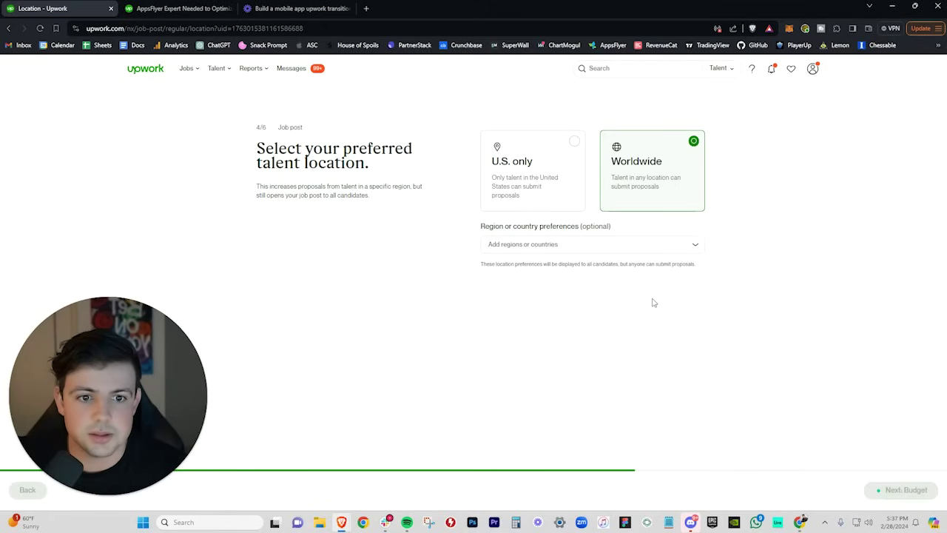
# Choose Fixed price with a $3,500.00 cost estimate and continue to the description step
pyautogui.click(654, 174)
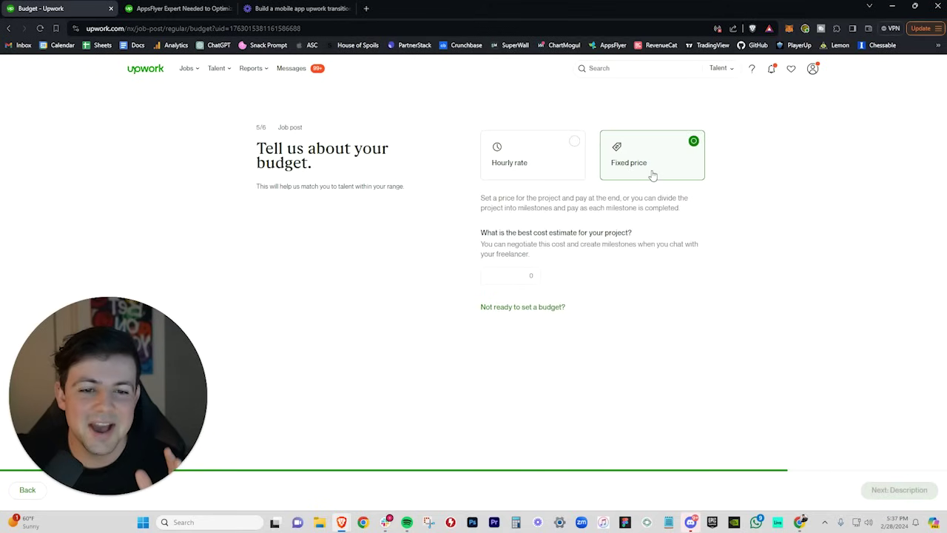
pyautogui.click(525, 272)
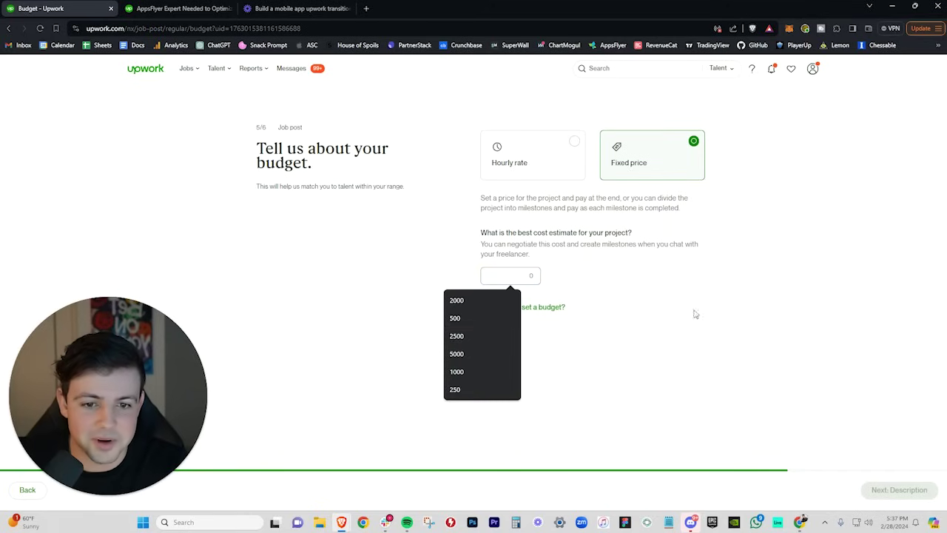
pyautogui.click(755, 304)
pyautogui.click(533, 275)
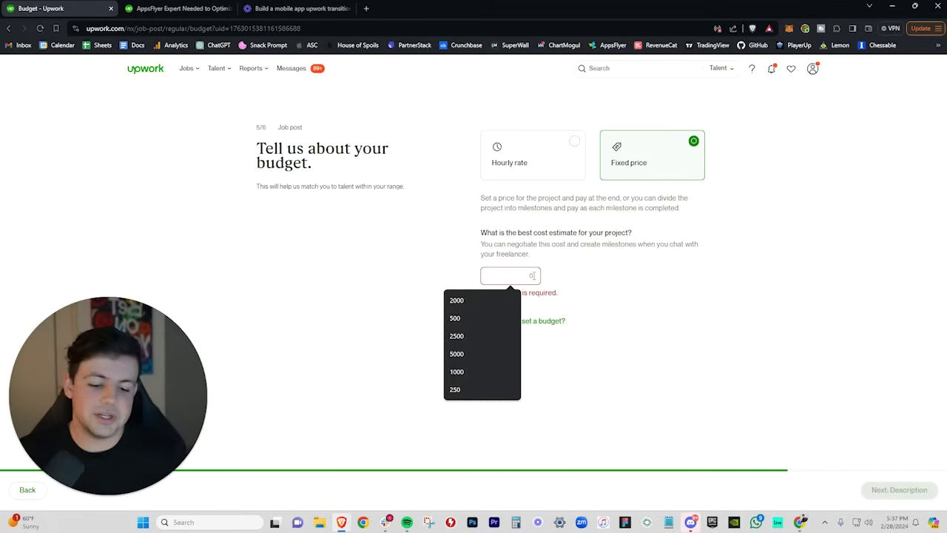
pyautogui.write('2500')
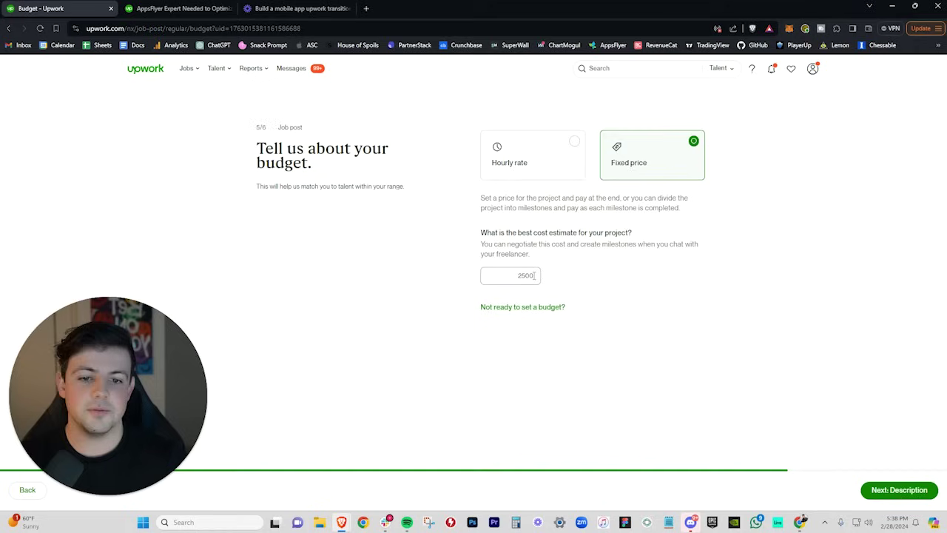
pyautogui.press('BackSpace')
pyautogui.press('BackSpace')
pyautogui.press('BackSpace')
pyautogui.press('BackSpace')
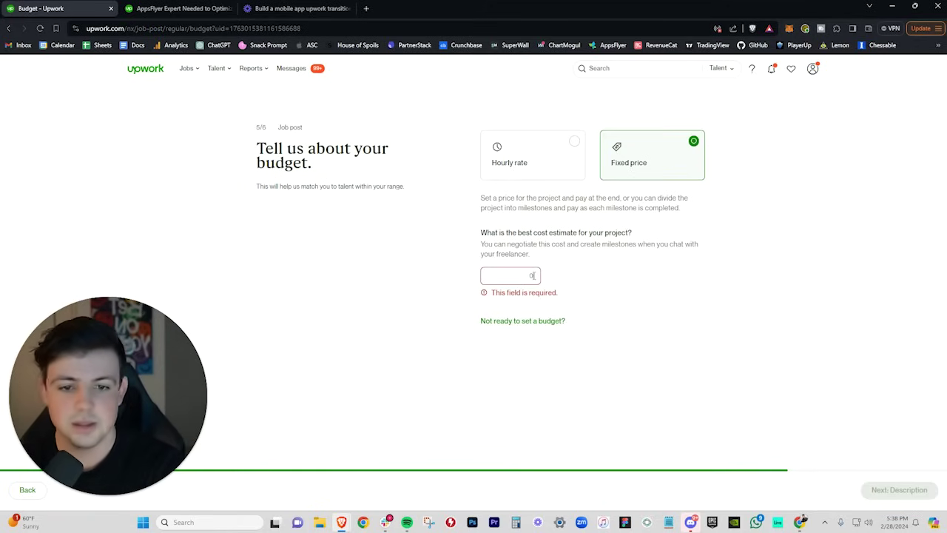
pyautogui.write('3500')
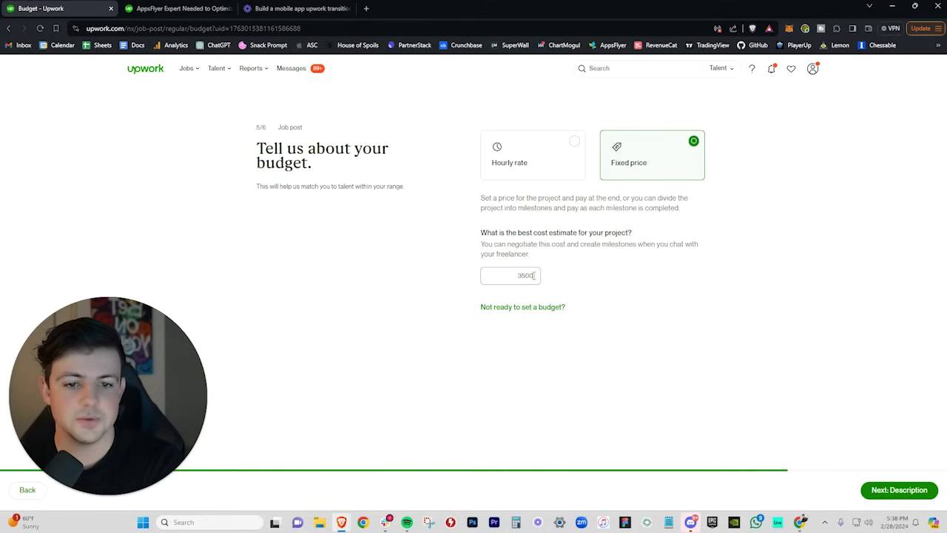
pyautogui.click(729, 253)
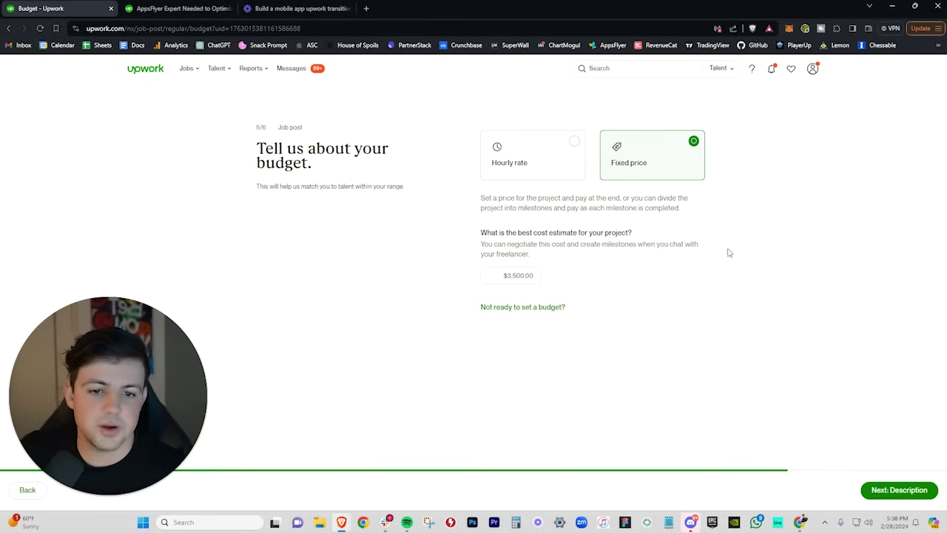
pyautogui.click(899, 494)
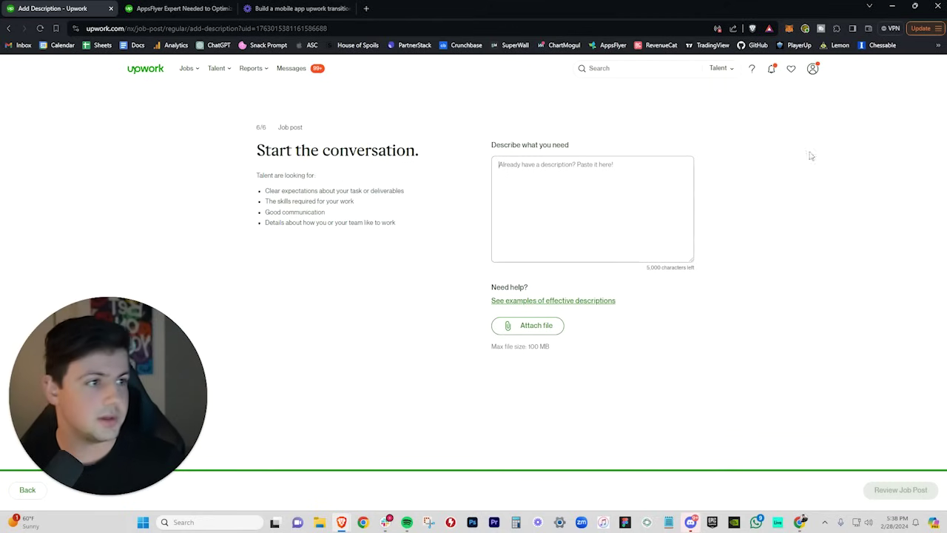
# Copy the Macro Count doc's '5 main pages' descriptions into Upwork's job description box
pyautogui.moveTo(925, 148); pyautogui.dragTo(474, 3)
pyautogui.scroll(-5, 350, 305)
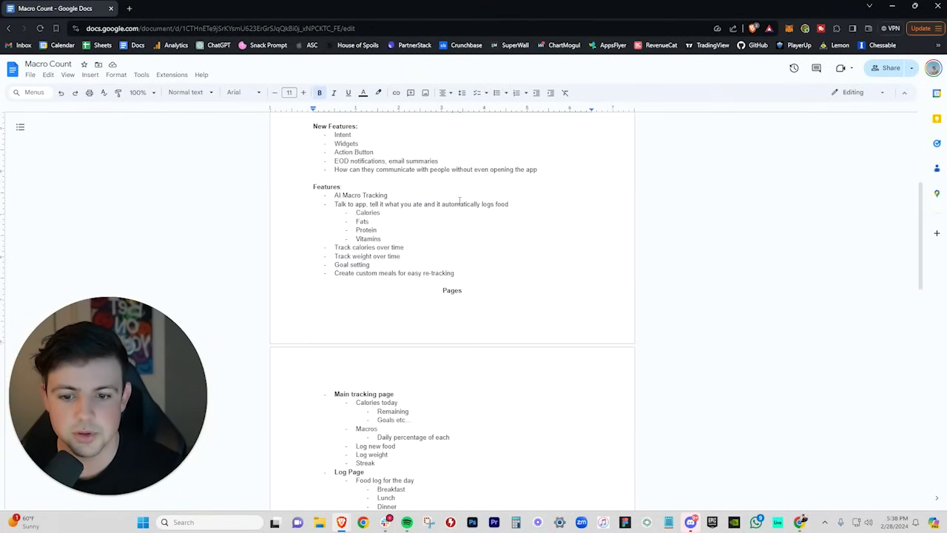
pyautogui.scroll(-10, 460, 200)
pyautogui.scroll(1, 415, 194)
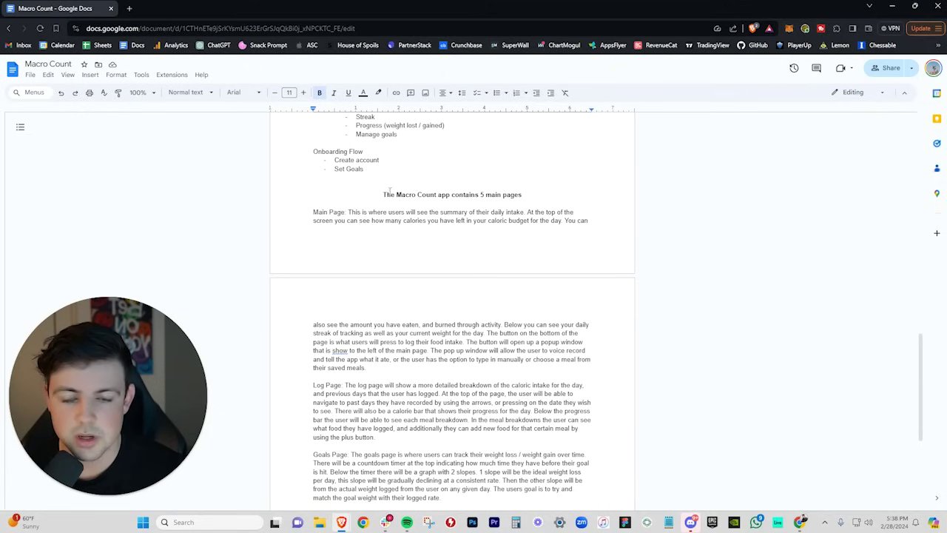
pyautogui.moveTo(385, 194); pyautogui.dragTo(506, 344)
pyautogui.scroll(4, 518, 281)
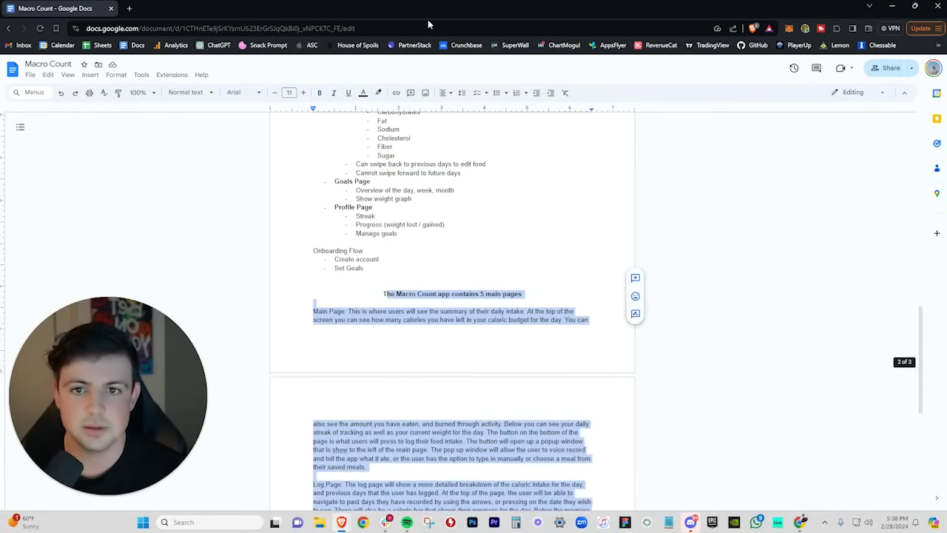
pyautogui.hotkey('alt', 'Tab')
pyautogui.hotkey('ctrl', 'v')
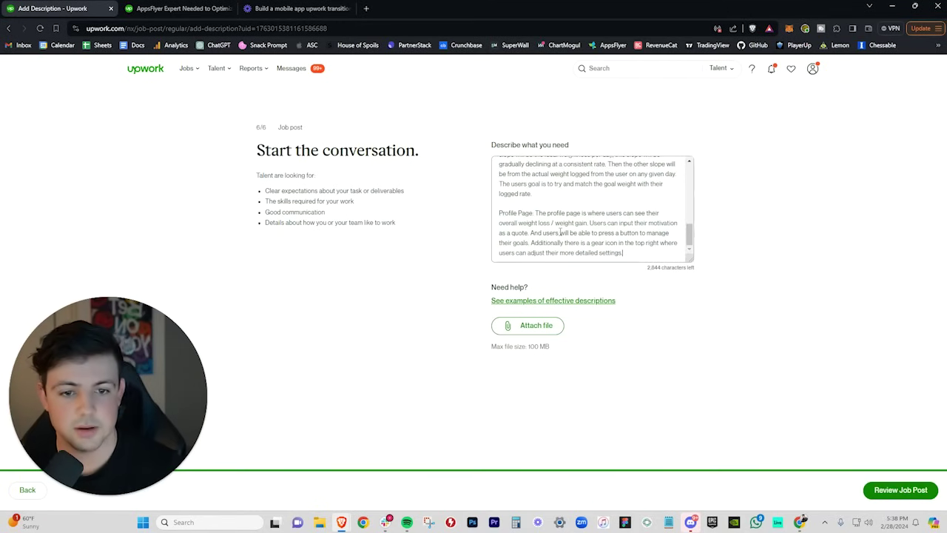
# Add a short opening paragraph about the AI macro-tracking app above the pasted text
pyautogui.hotkey('ctrl', 'Home')
pyautogui.press('Delete')
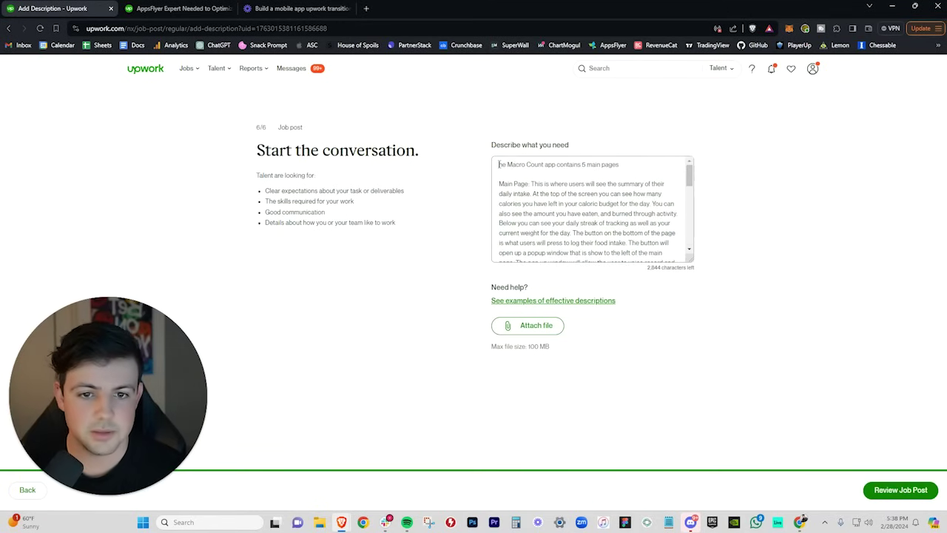
pyautogui.write('T')
pyautogui.press('Home')
pyautogui.press('Return')
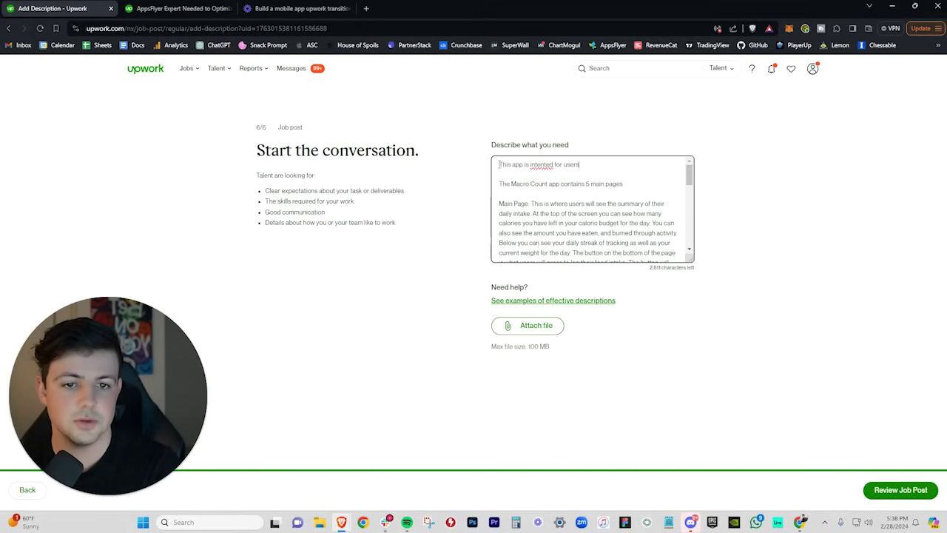
pyautogui.write('trying to track their macro nut')
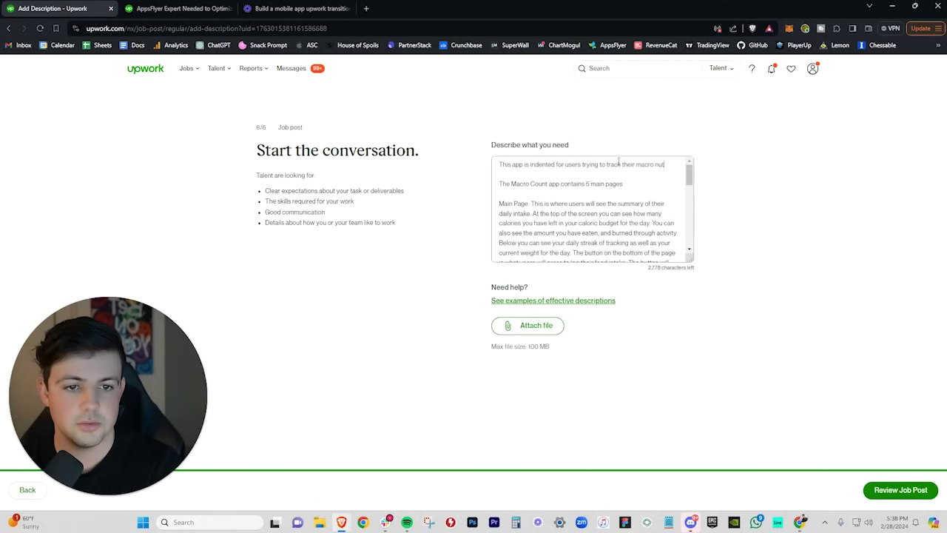
pyautogui.write('nts / calories and weight loss. The app util')
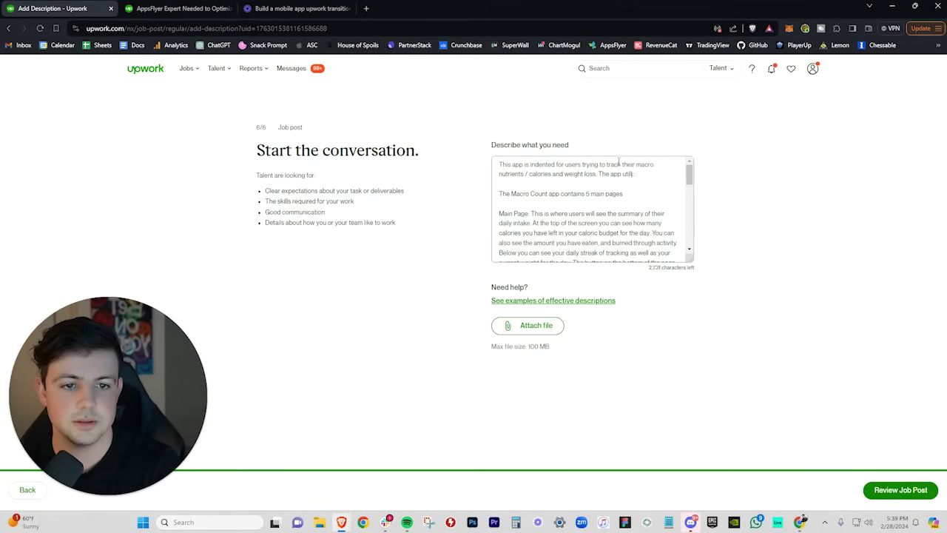
pyautogui.write('make the user experience s')
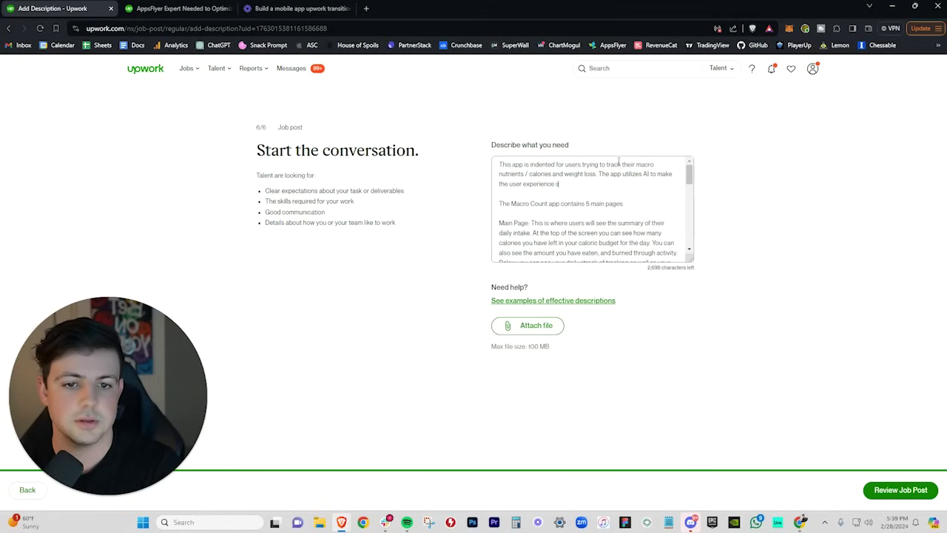
pyautogui.write('less.')
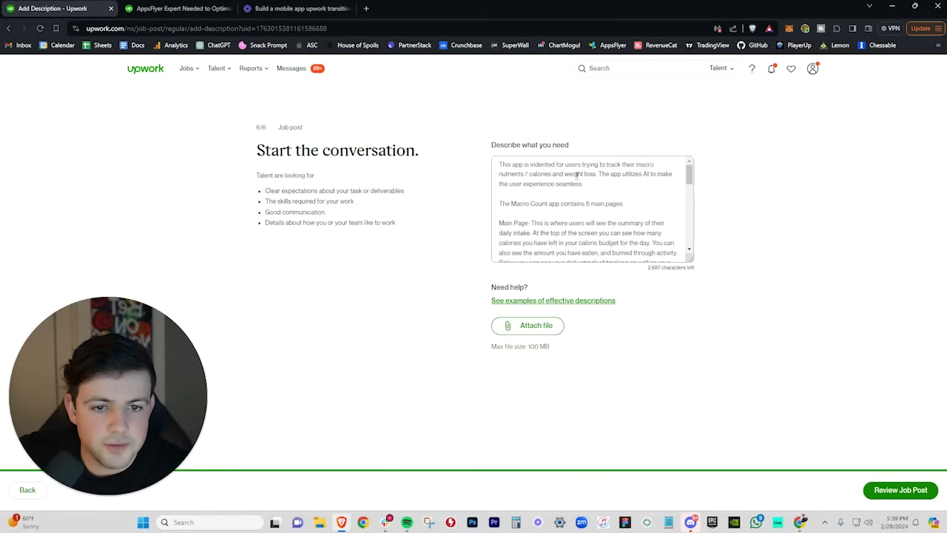
# Delete the pasted page descriptions, leaving only the intro ending 'more details to come upon application'
pyautogui.scroll(-5, 592, 207)
pyautogui.scroll(5, 621, 183)
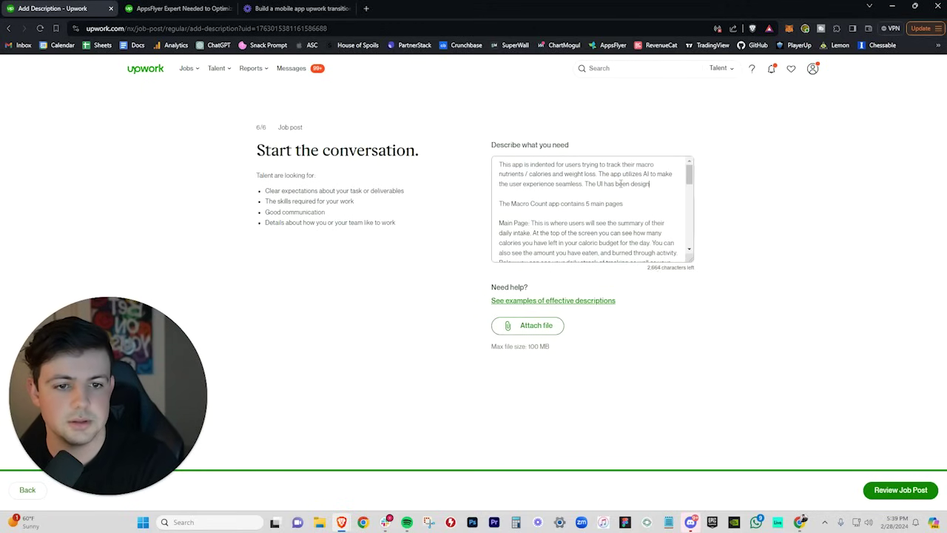
pyautogui.write('ompletely more details to come upon applicatio')
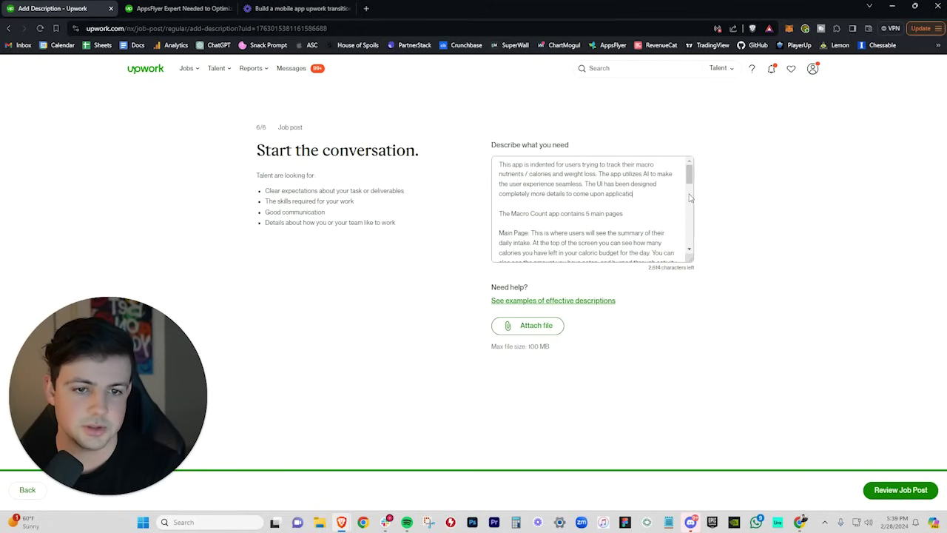
pyautogui.scroll(-2, 592, 207)
pyautogui.scroll(2, 592, 207)
pyautogui.moveTo(498, 209); pyautogui.dragTo(631, 251)
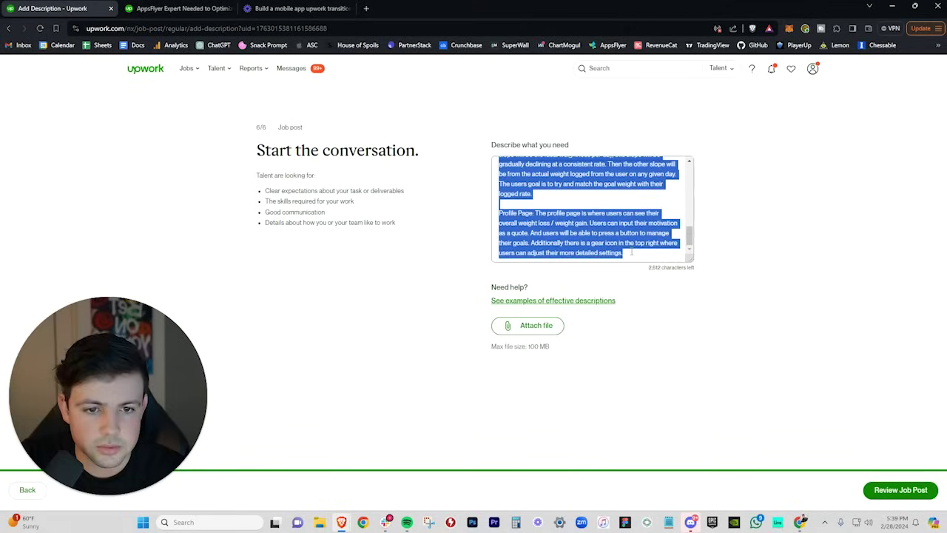
pyautogui.press('BackSpace')
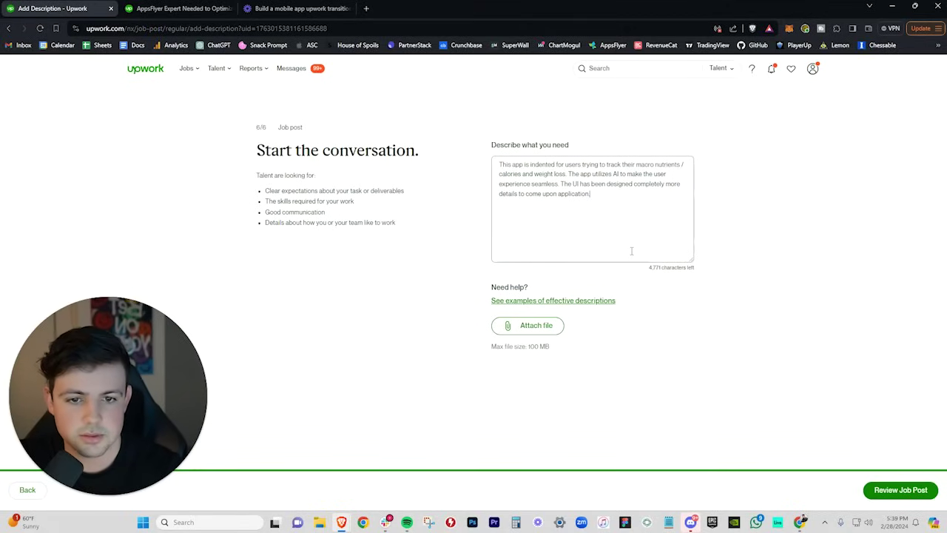
pyautogui.click(788, 217)
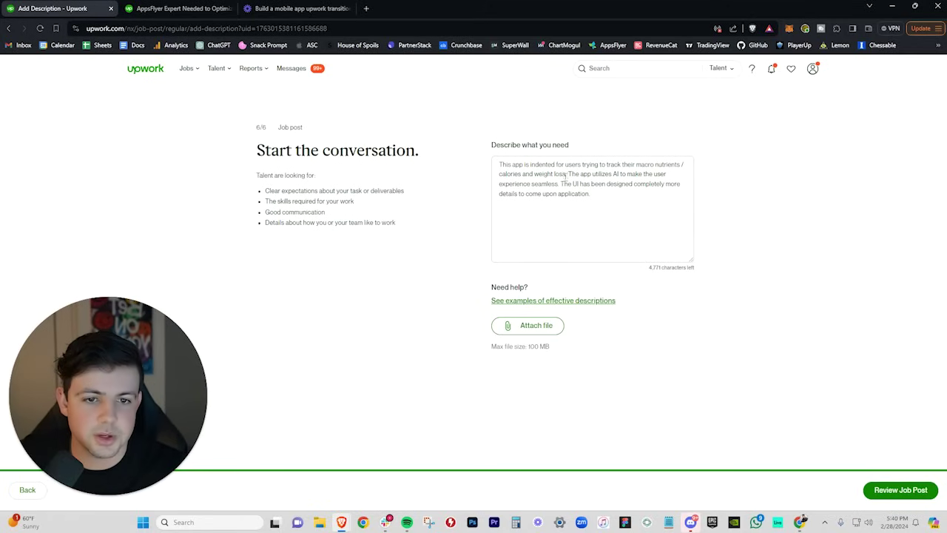
pyautogui.moveTo(581, 174); pyautogui.dragTo(669, 175)
pyautogui.click(684, 215)
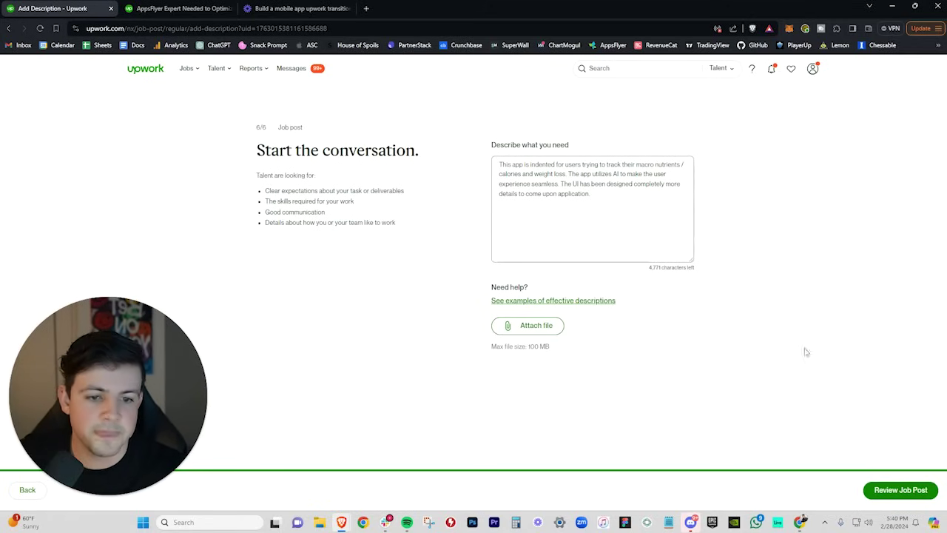
pyautogui.click(877, 494)
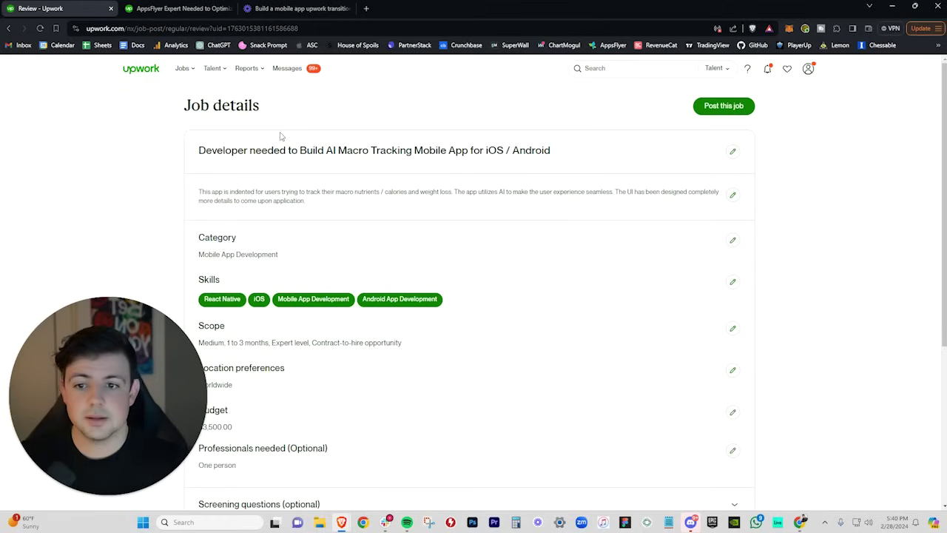
pyautogui.scroll(-3, 330, 286)
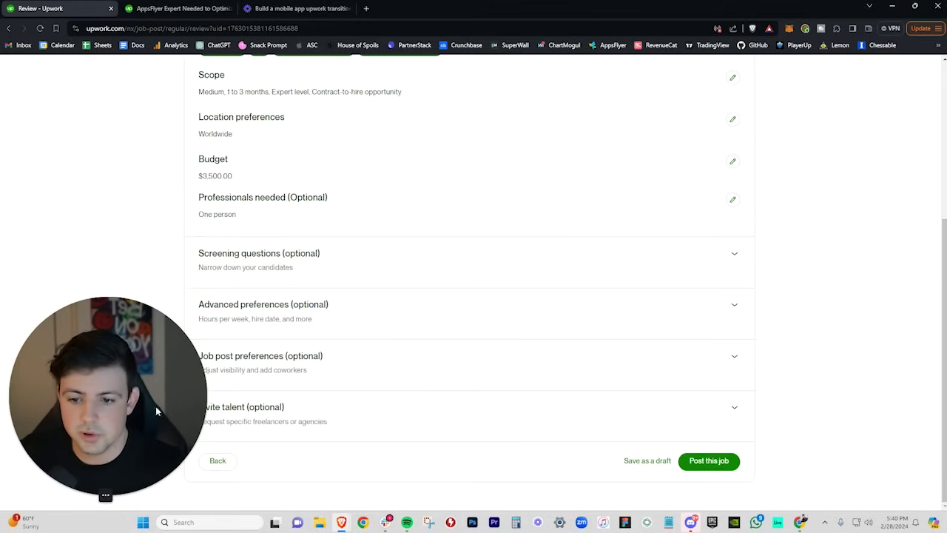
pyautogui.click(262, 304)
pyautogui.scroll(-2, 259, 222)
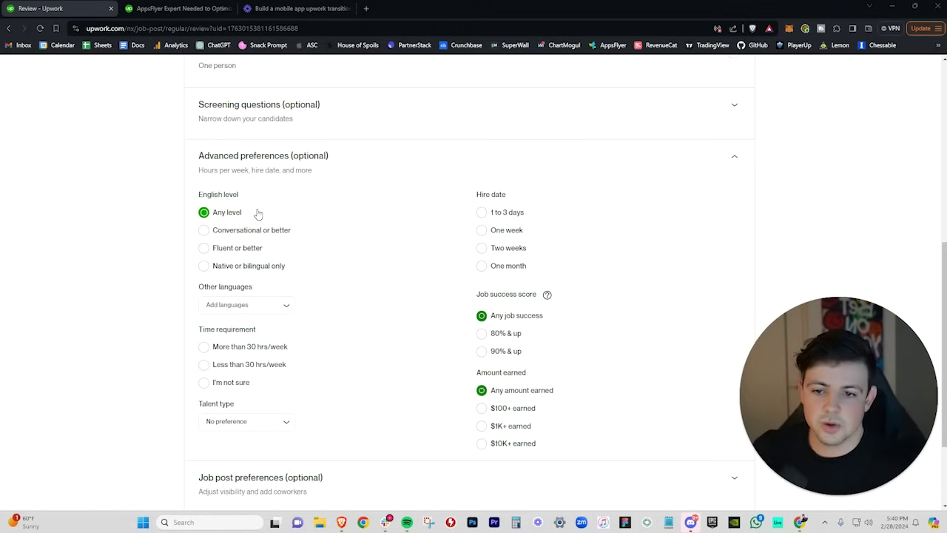
pyautogui.click(489, 353)
pyautogui.scroll(-2, 578, 316)
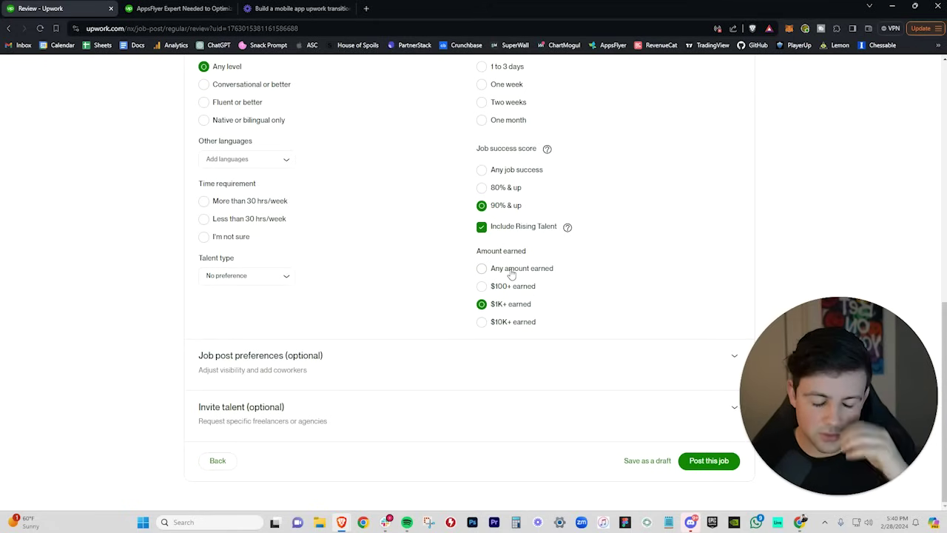
pyautogui.scroll(3, 514, 270)
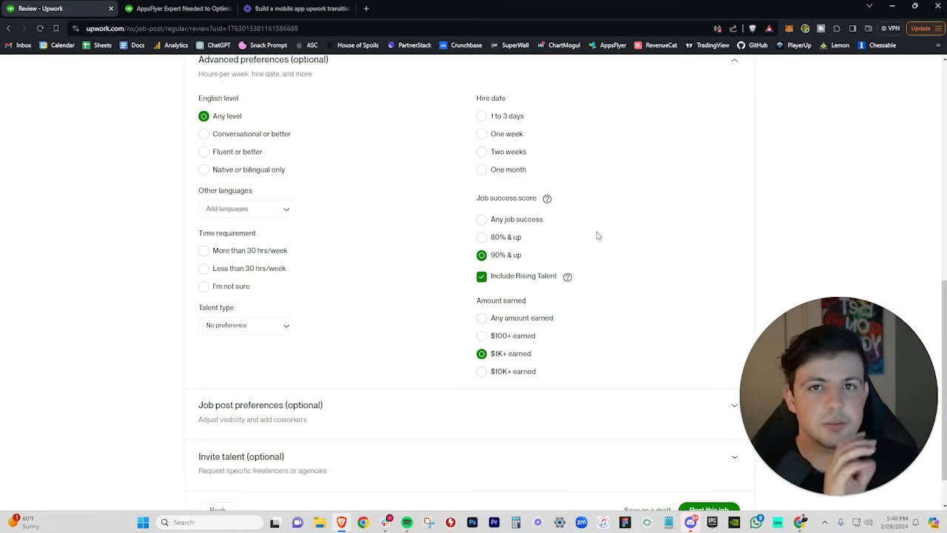
pyautogui.scroll(-3, 598, 235)
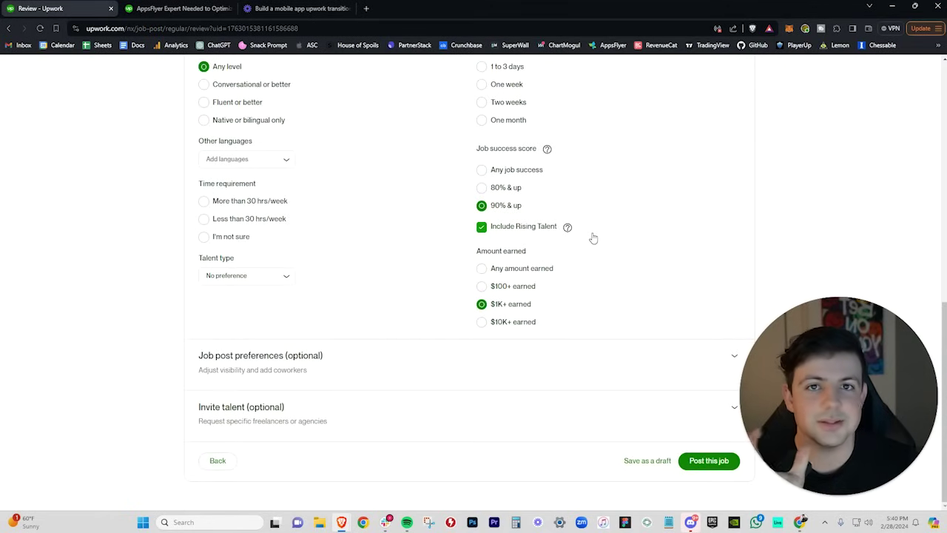
pyautogui.scroll(3, 592, 239)
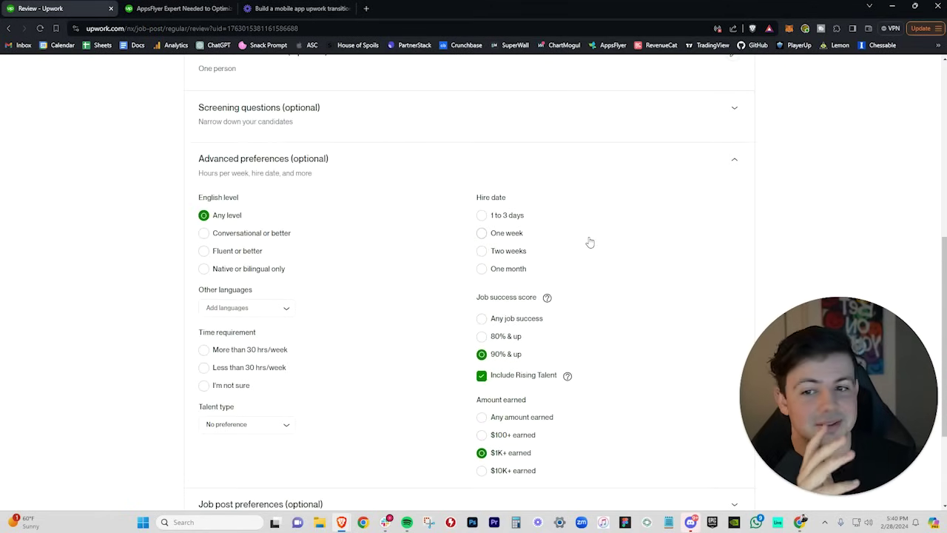
pyautogui.scroll(2, 562, 248)
pyautogui.scroll(-5, 539, 254)
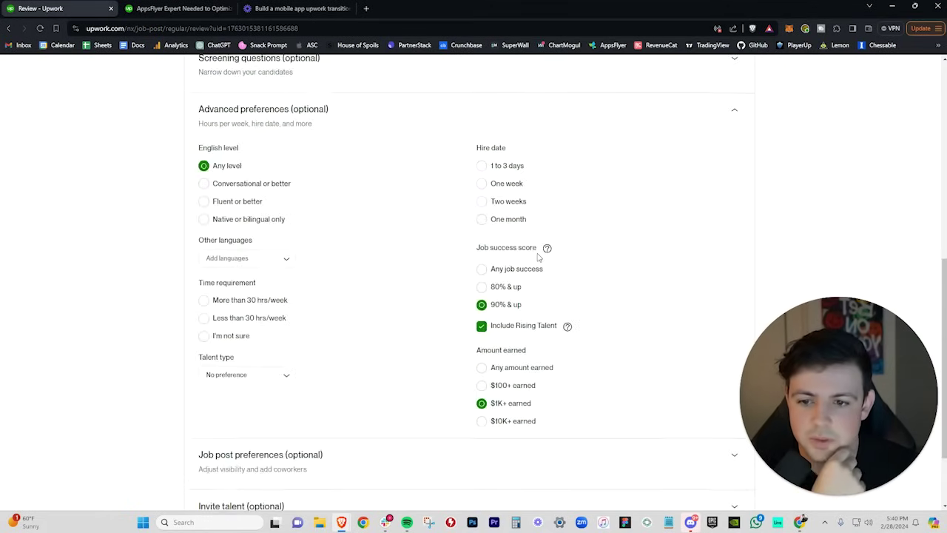
pyautogui.scroll(1, 259, 273)
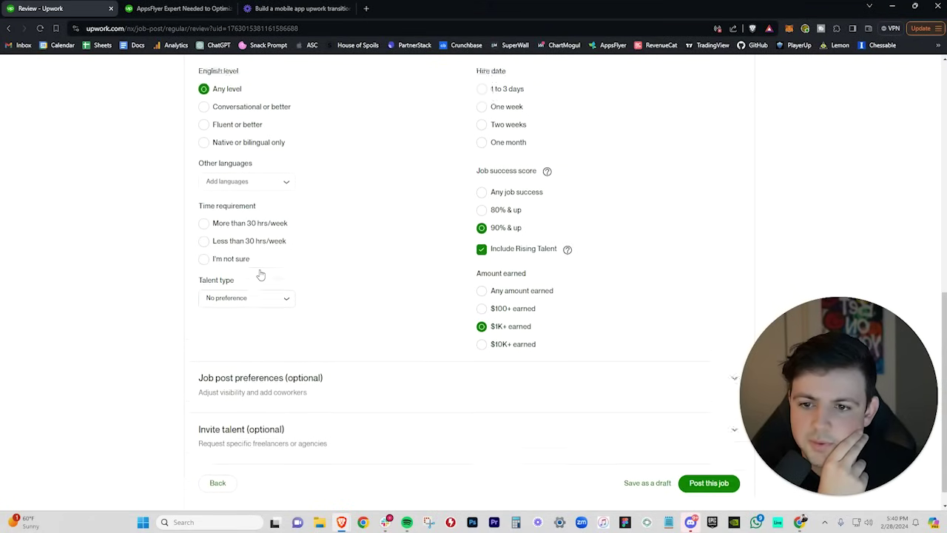
pyautogui.scroll(-1, 592, 333)
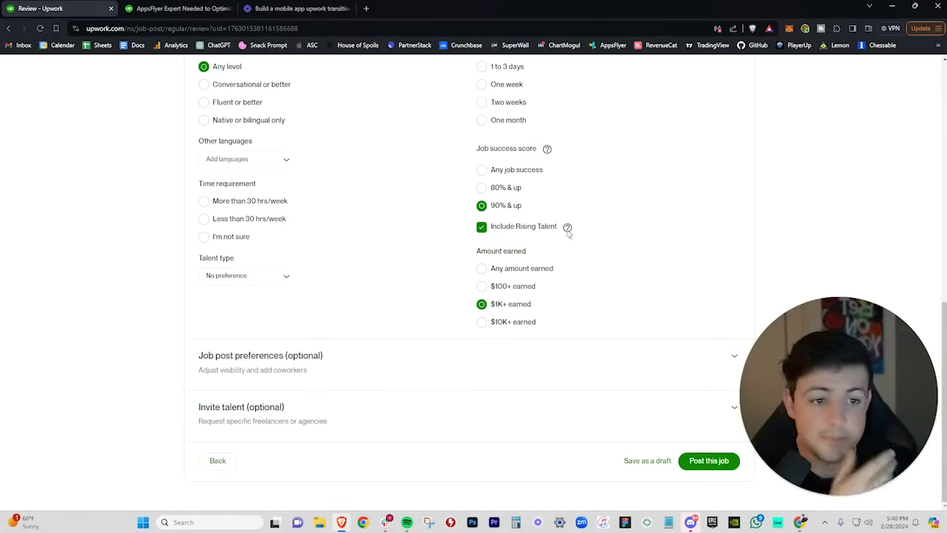
# Post the job live and choose No thanks on the Feature your job offer
pyautogui.click(708, 460)
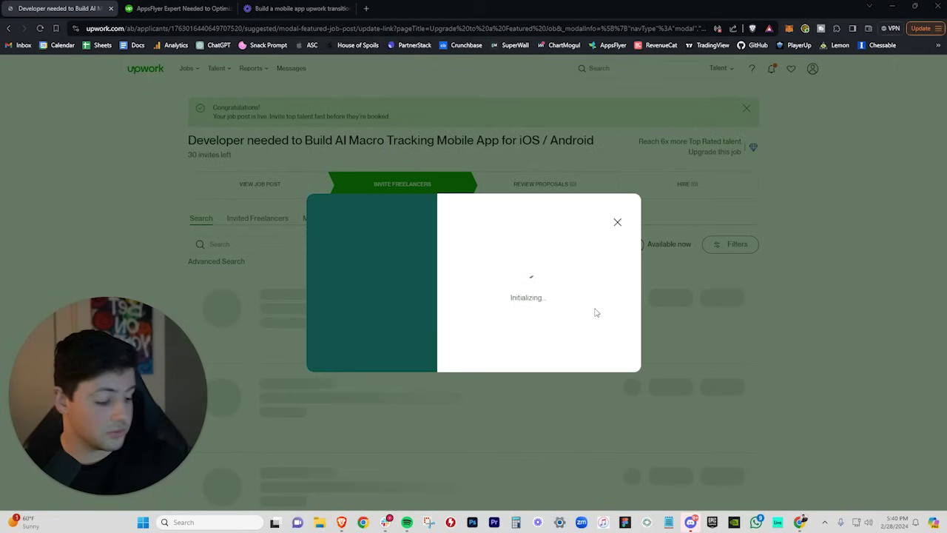
pyautogui.click(497, 336)
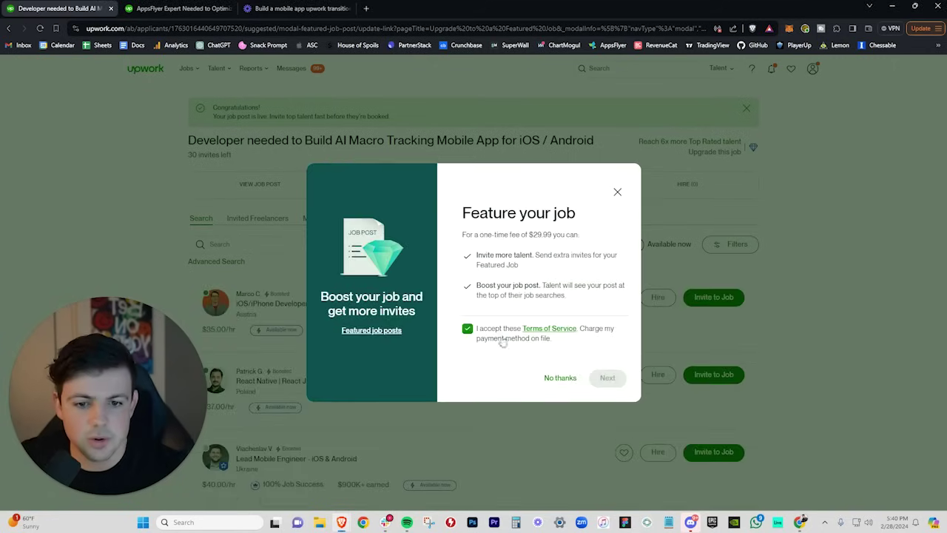
pyautogui.click(560, 378)
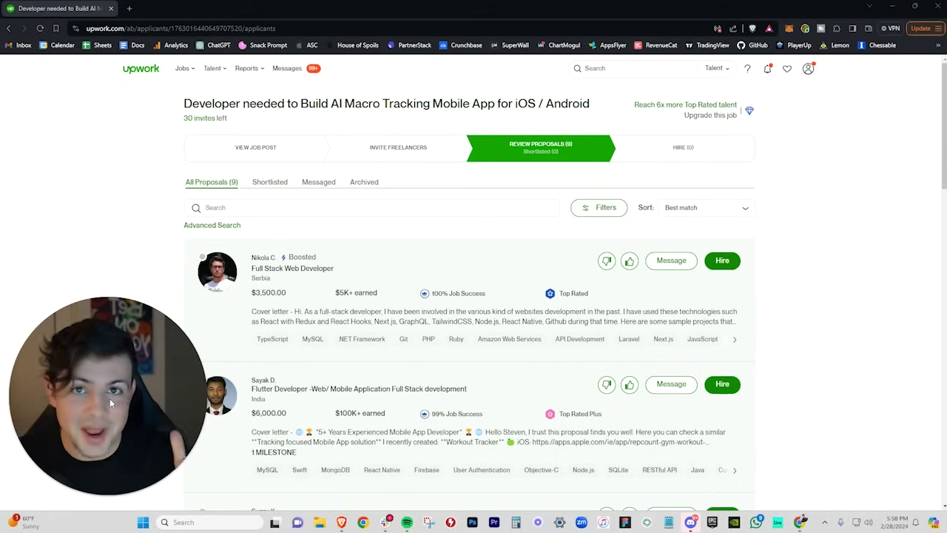
# Archive the Web3 blockchain developer's and the nutrition specialist's proposals with the thumbs-down icon
pyautogui.moveTo(96, 391); pyautogui.dragTo(827, 361)
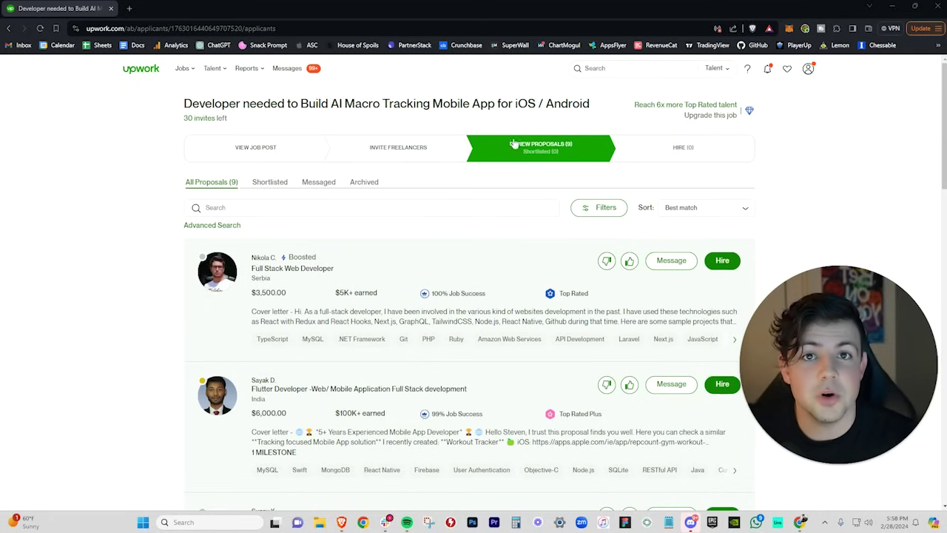
pyautogui.scroll(-2, 536, 157)
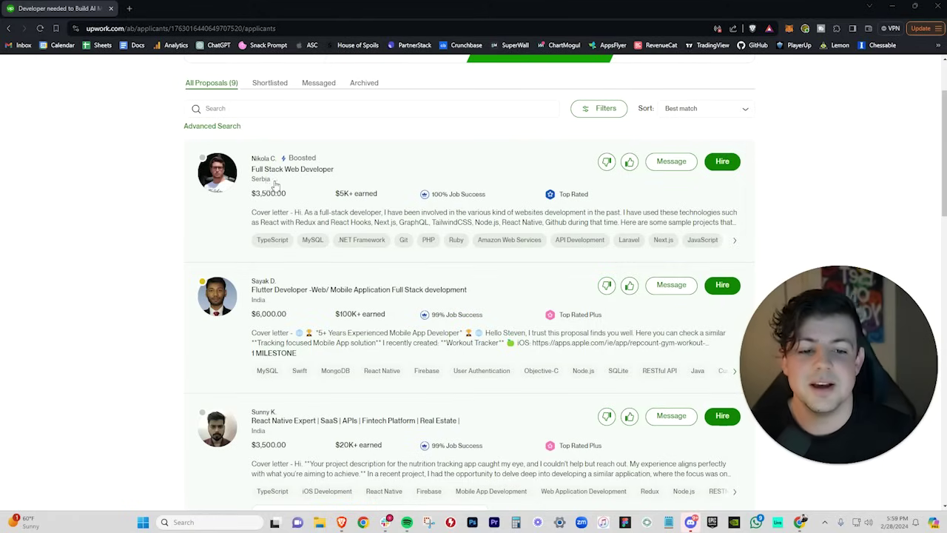
pyautogui.scroll(-3, 414, 207)
pyautogui.scroll(-3, 415, 211)
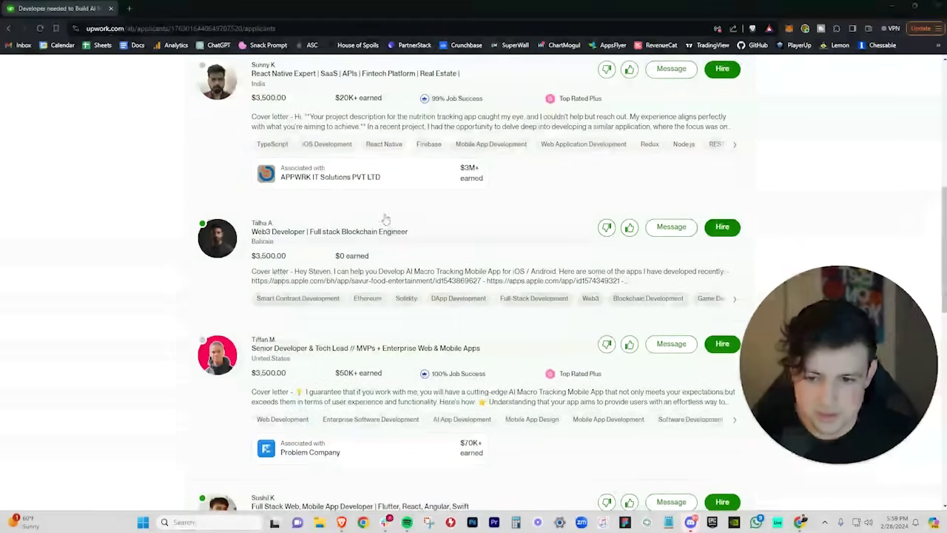
pyautogui.scroll(3, 387, 170)
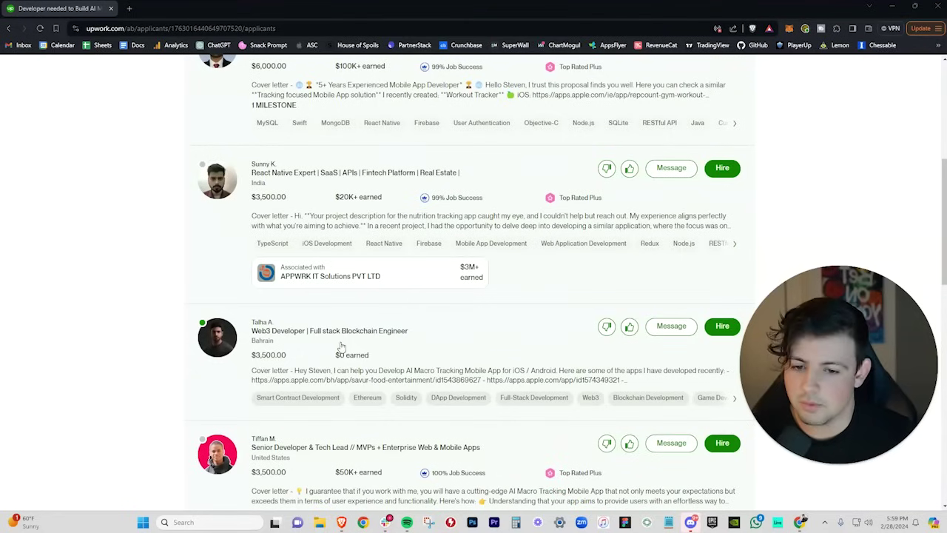
pyautogui.click(607, 327)
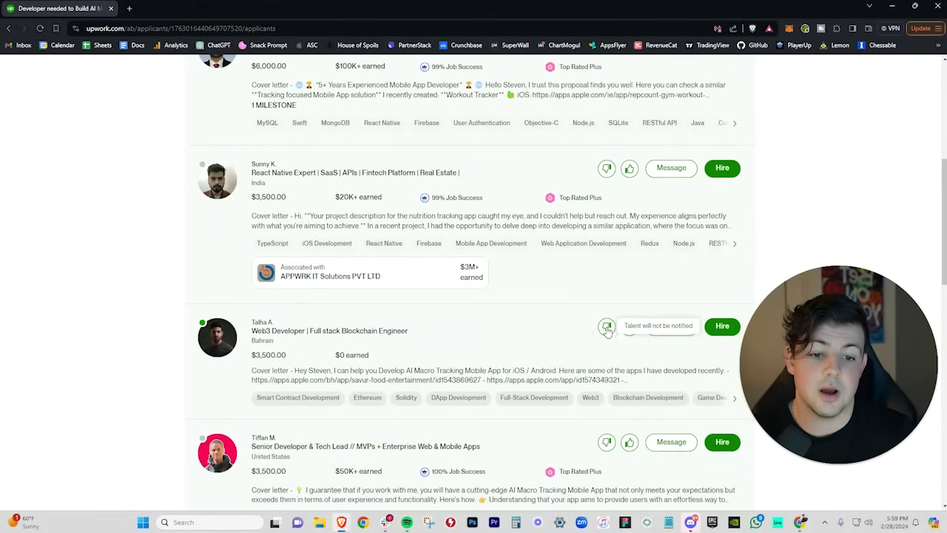
pyautogui.scroll(-2, 491, 221)
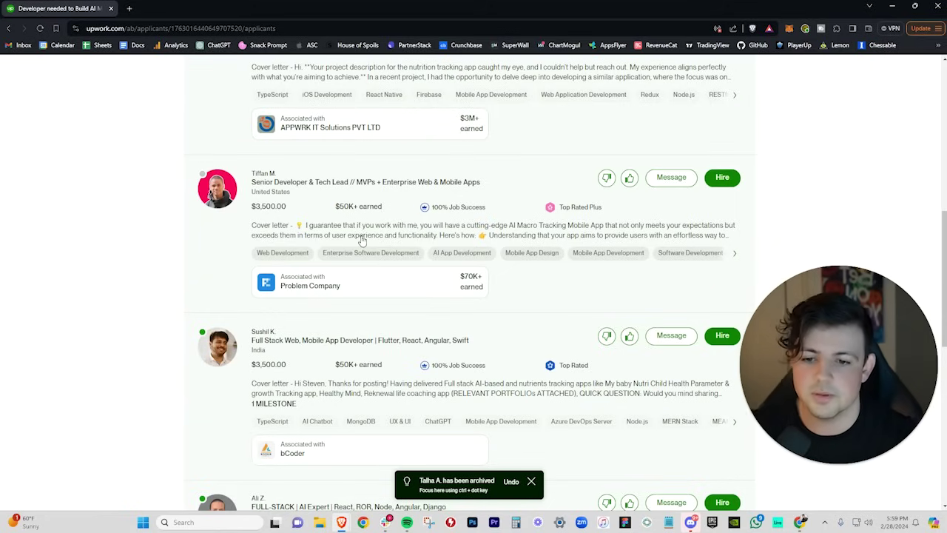
pyautogui.scroll(-3, 363, 240)
pyautogui.scroll(-3, 392, 219)
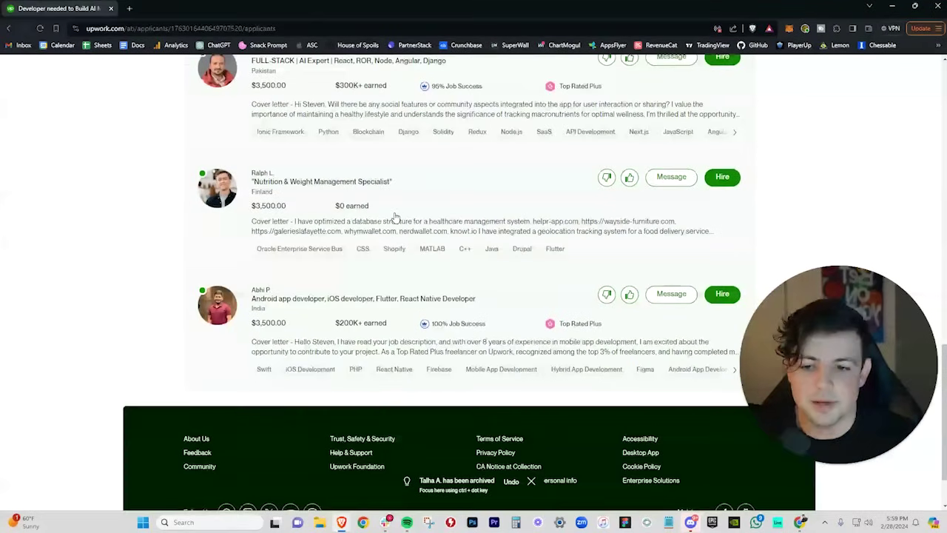
pyautogui.click(606, 177)
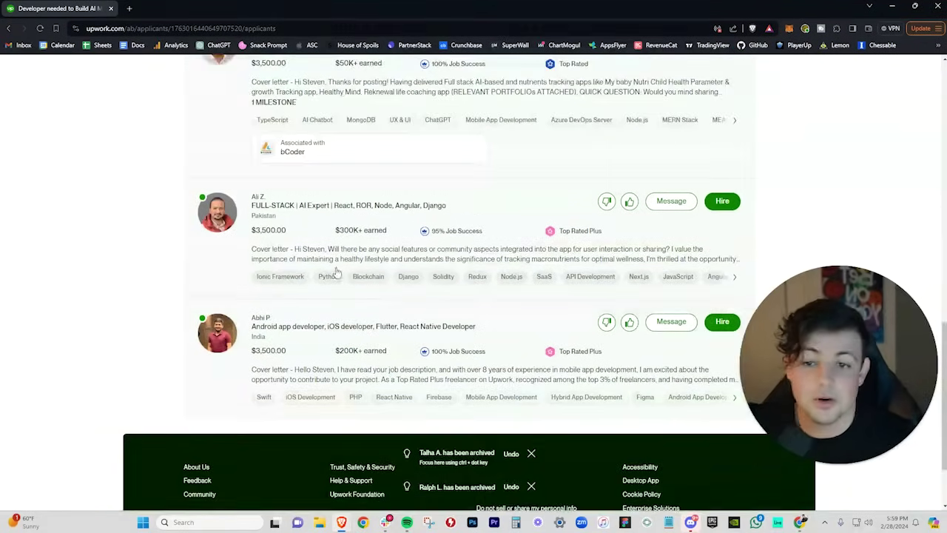
pyautogui.scroll(10, 337, 273)
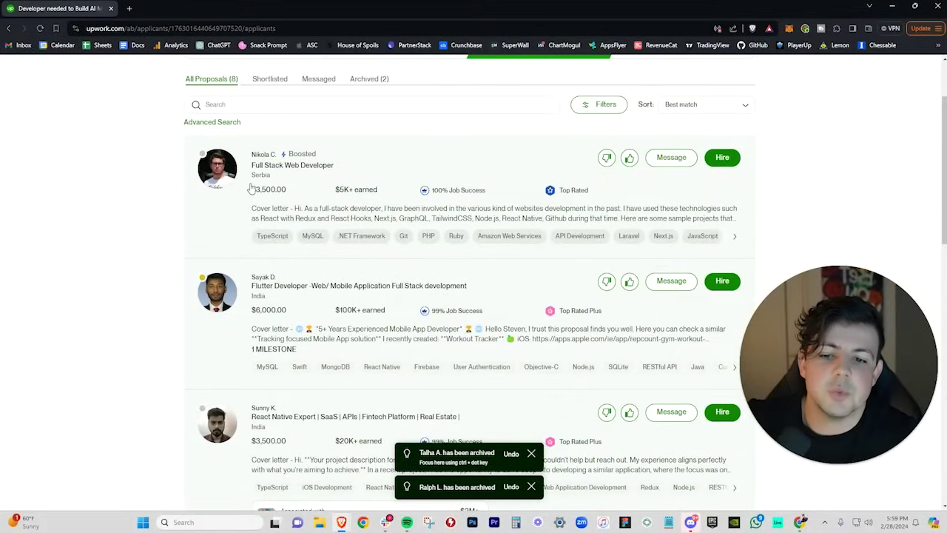
pyautogui.scroll(2, 611, 262)
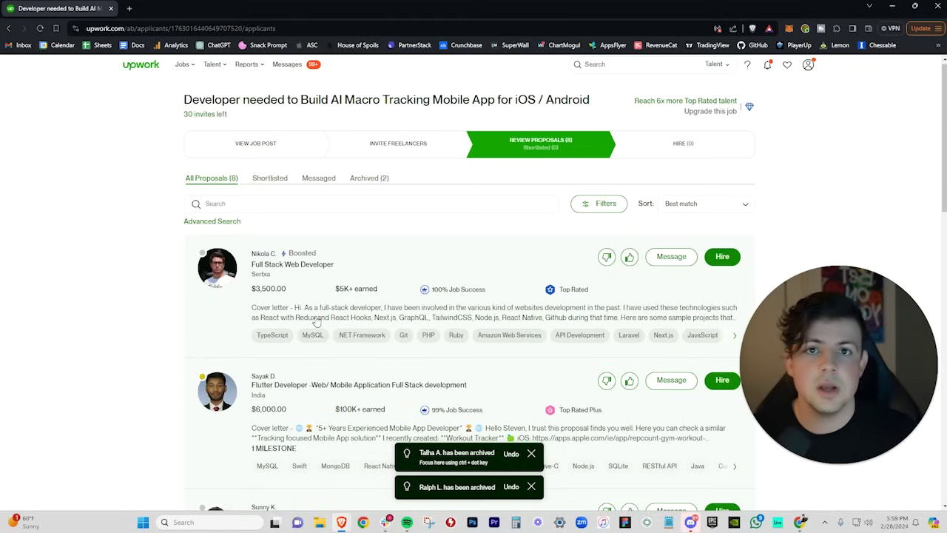
# Write the $3,500 applicant a message inviting them to a 15-minute call via Calendly link
pyautogui.click(671, 257)
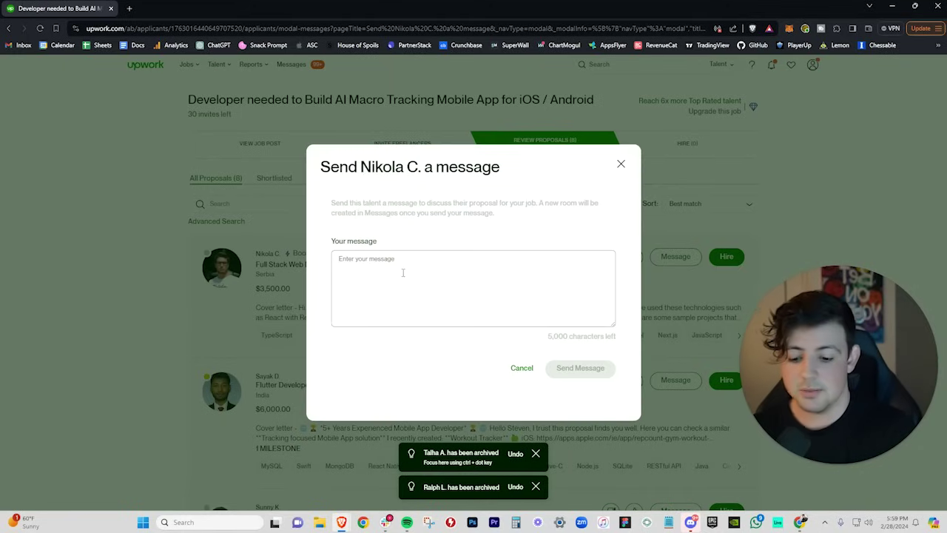
pyautogui.write('He')
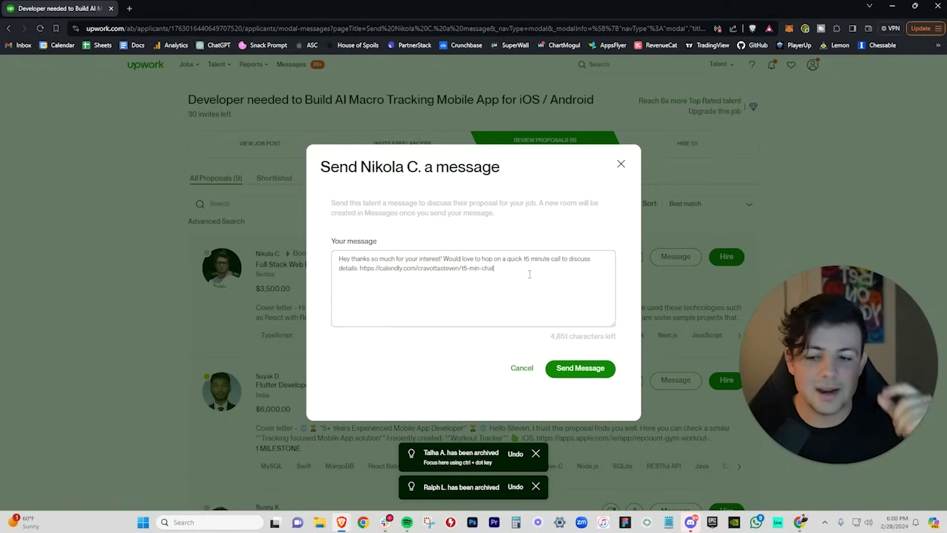
pyautogui.hotkey('ctrl', 'a')
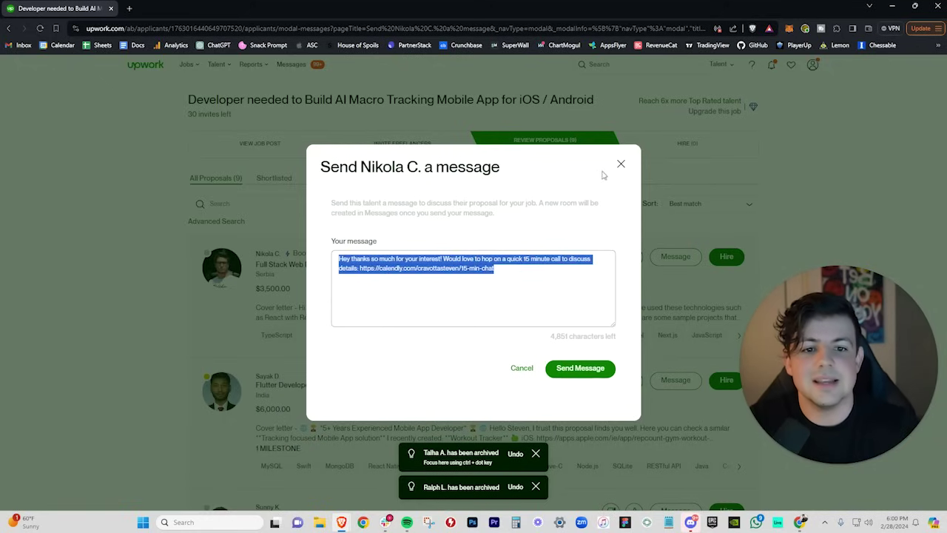
# Close the message draft to the $3,500 applicant without sending it
pyautogui.click(620, 164)
pyautogui.scroll(-6, 469, 250)
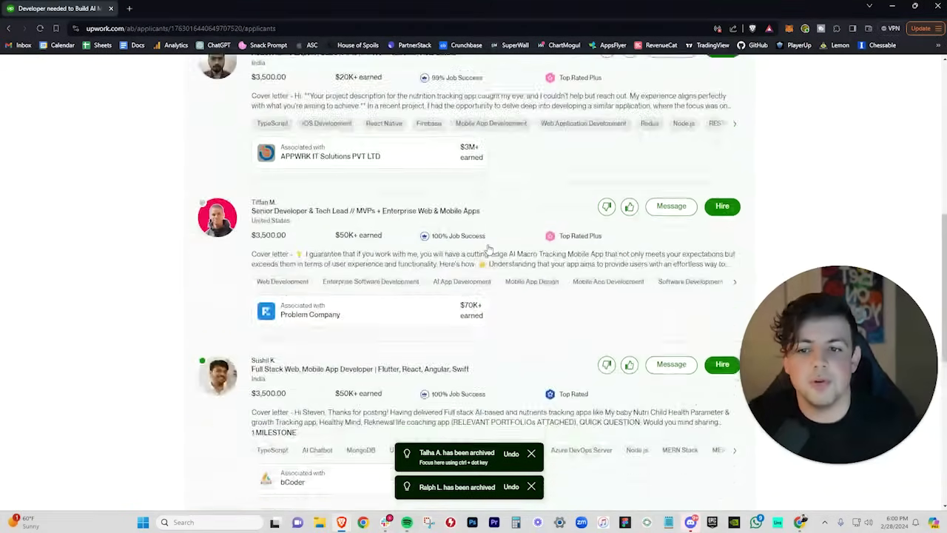
pyautogui.scroll(-3, 488, 249)
pyautogui.scroll(6, 513, 268)
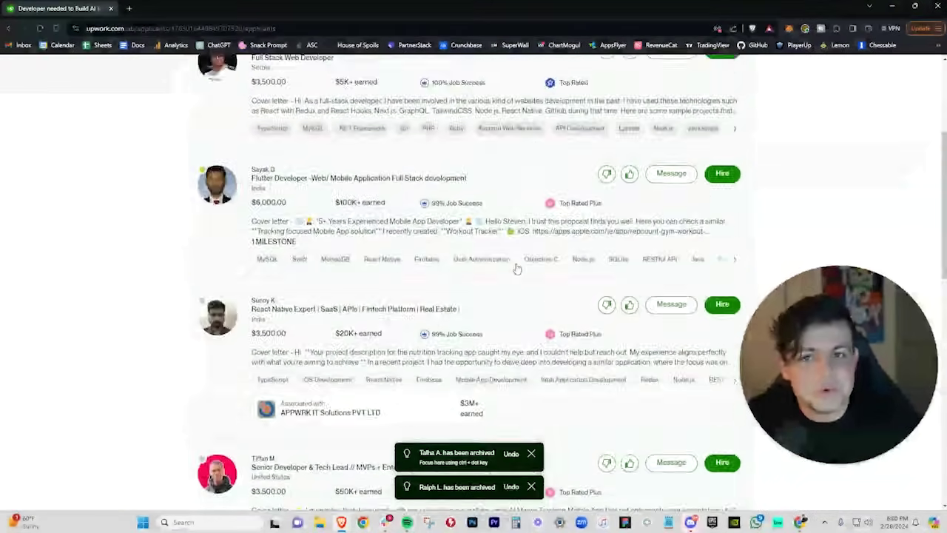
pyautogui.scroll(4, 515, 267)
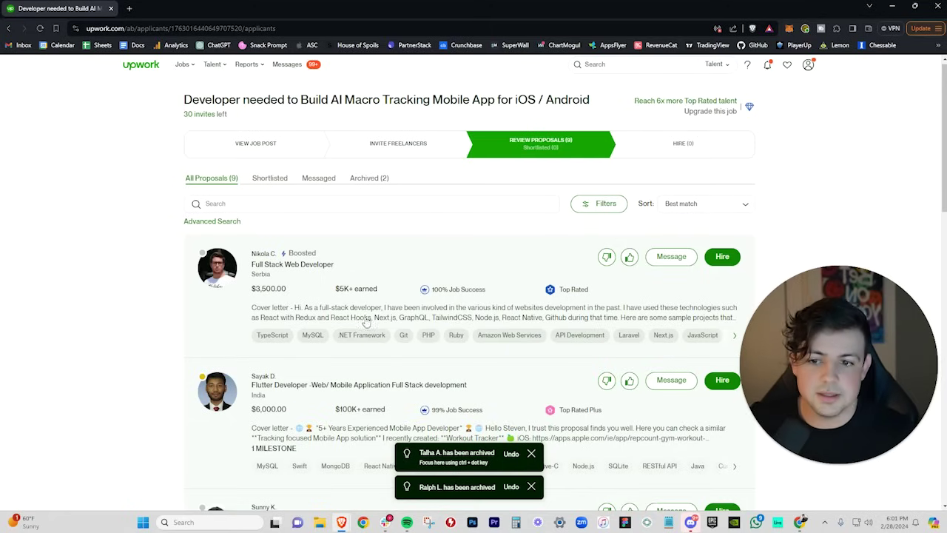
# Review the Full Stack developer's proposal, five-star work history and portfolio, then close the panel
pyautogui.click(300, 258)
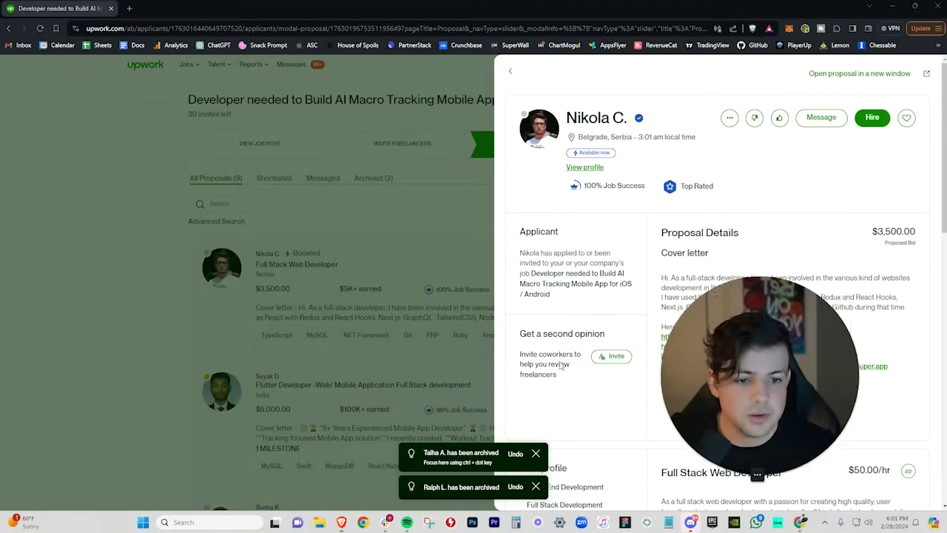
pyautogui.scroll(-5, 731, 211)
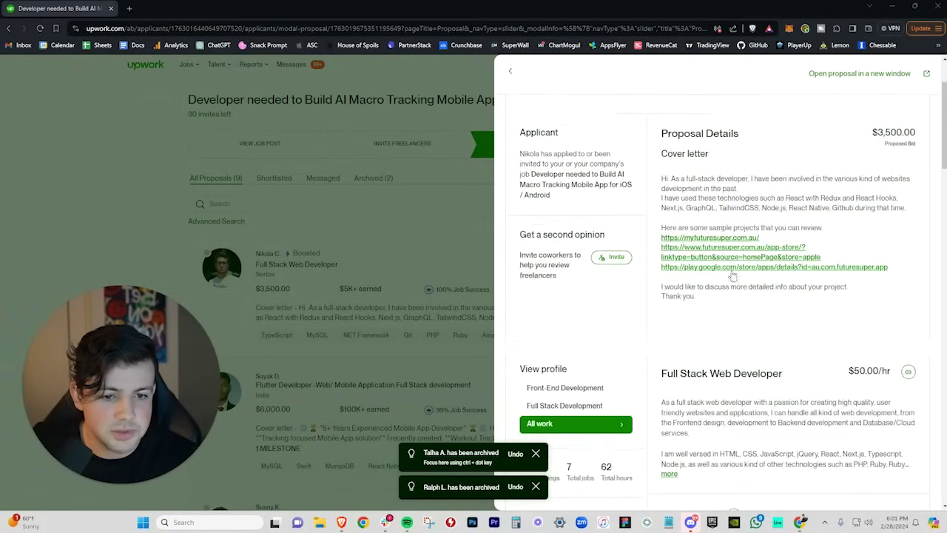
pyautogui.scroll(-4, 731, 211)
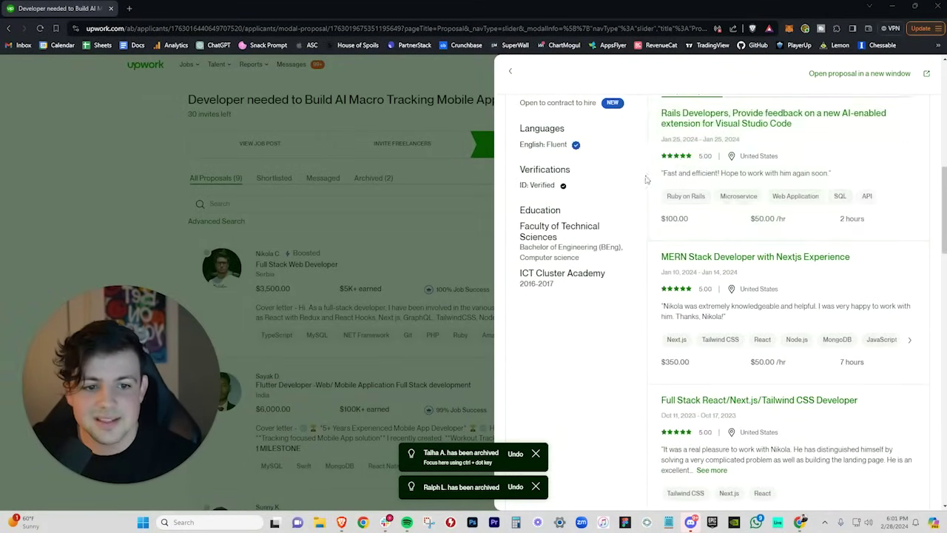
pyautogui.scroll(-8, 774, 192)
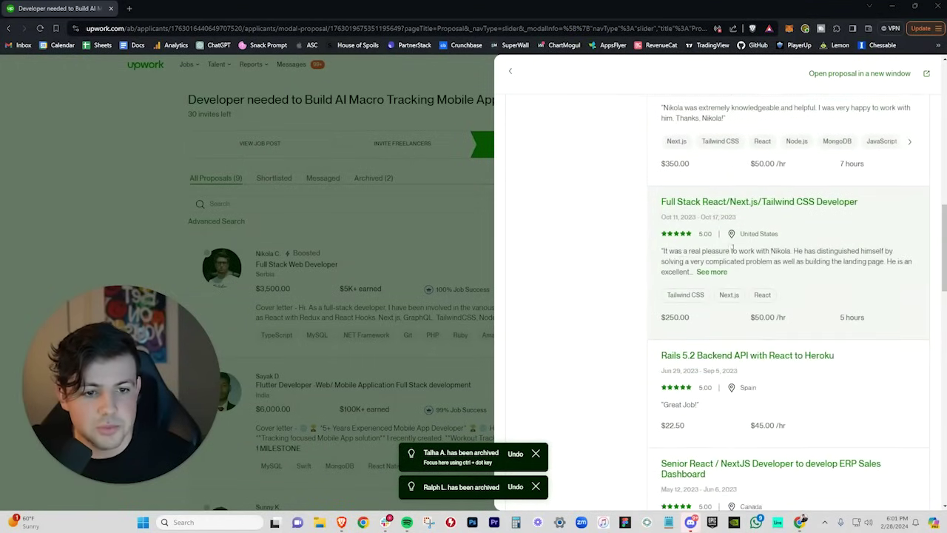
pyautogui.scroll(-3, 641, 324)
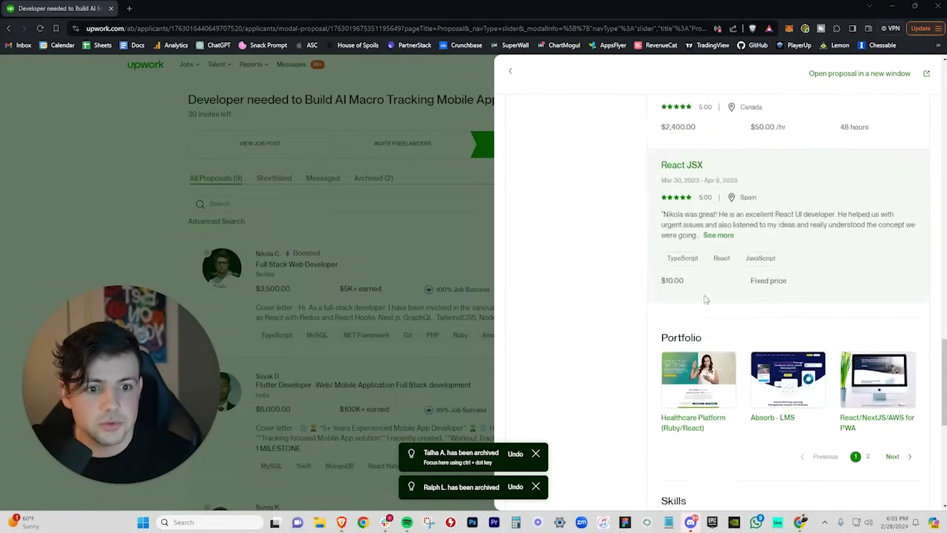
pyautogui.scroll(4, 735, 277)
pyautogui.scroll(15, 738, 245)
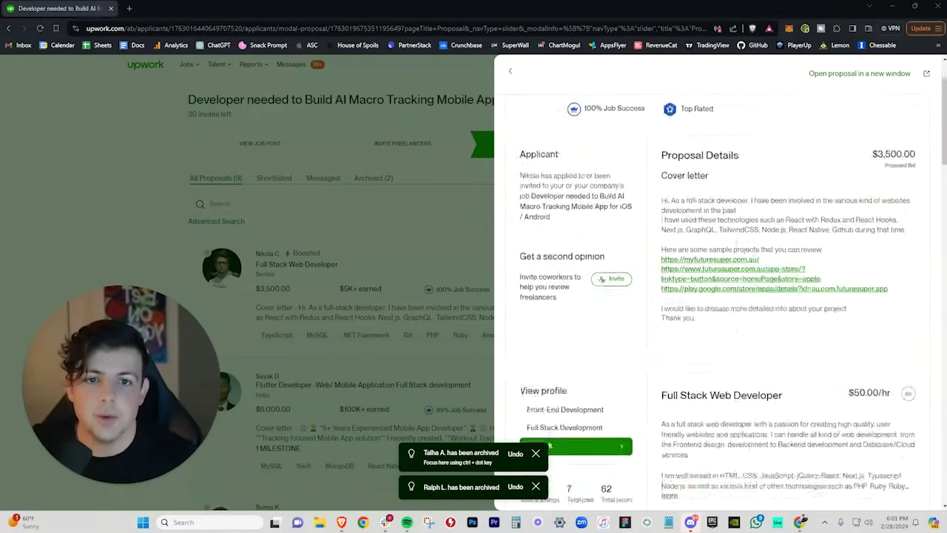
pyautogui.press('Escape')
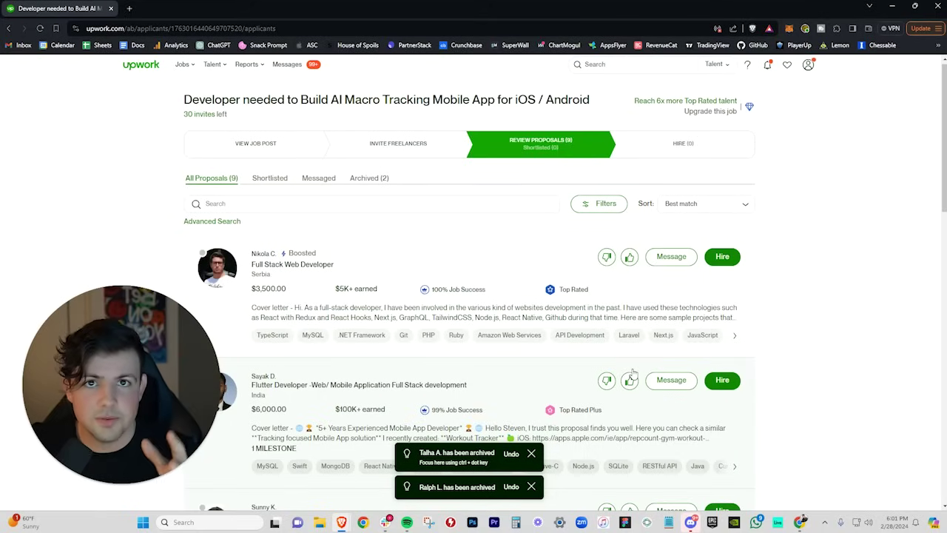